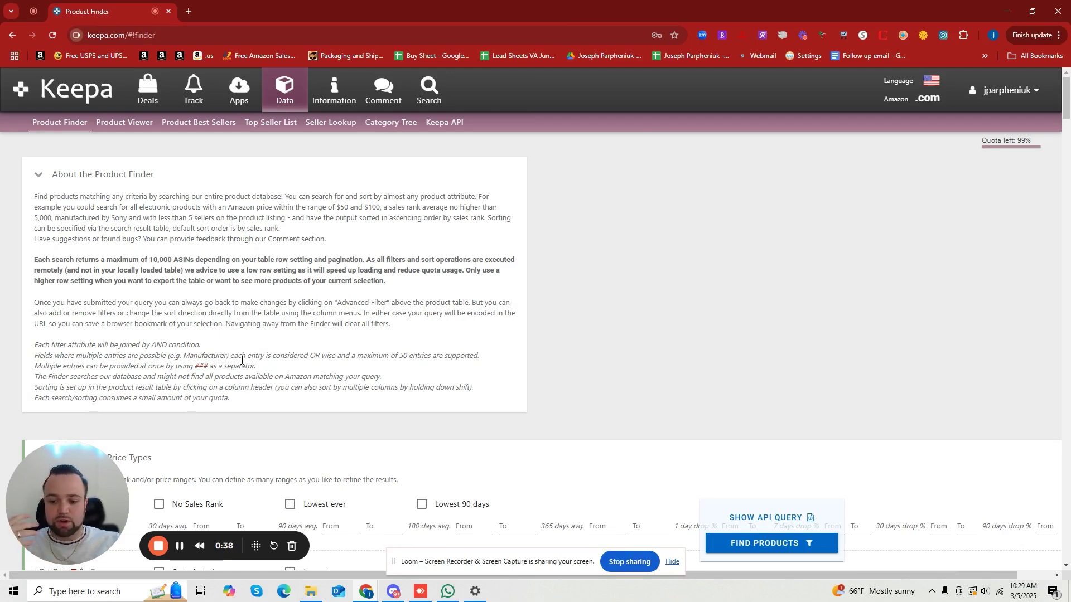
- Set the root category to Beauty & Personal Care, matching 11,037,170 products
scroll(233, 348, "down", 3)
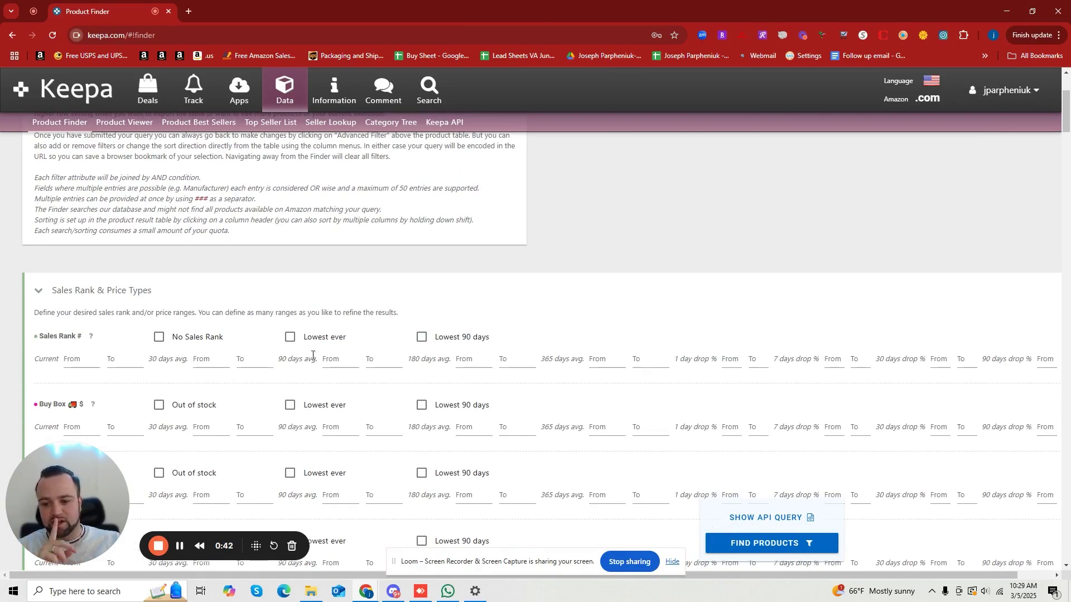
scroll(304, 362, "down", 12)
scroll(304, 362, "down", 10)
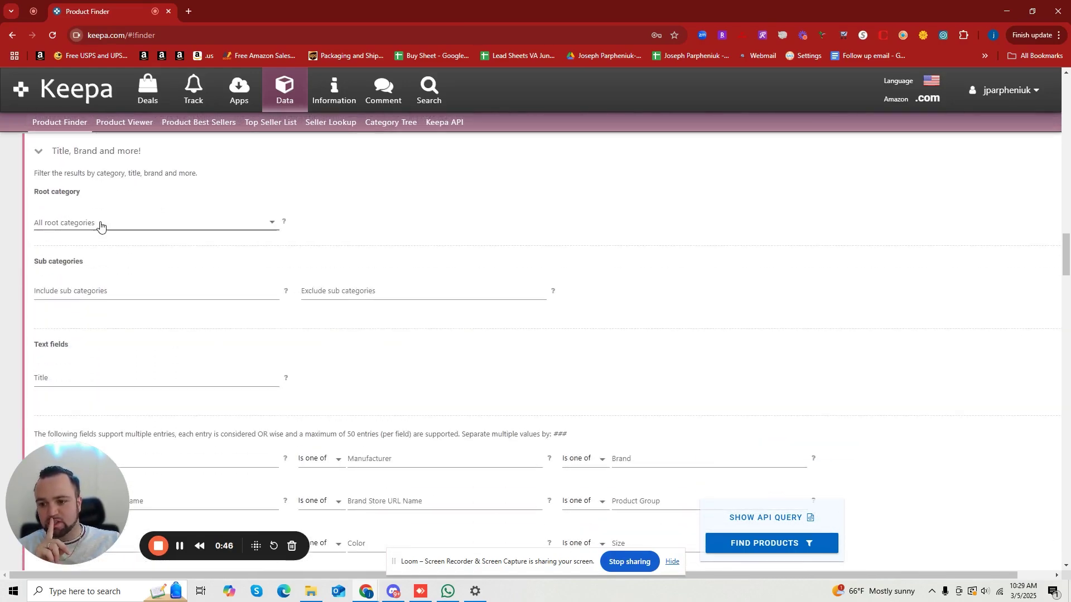
left_click(99, 222)
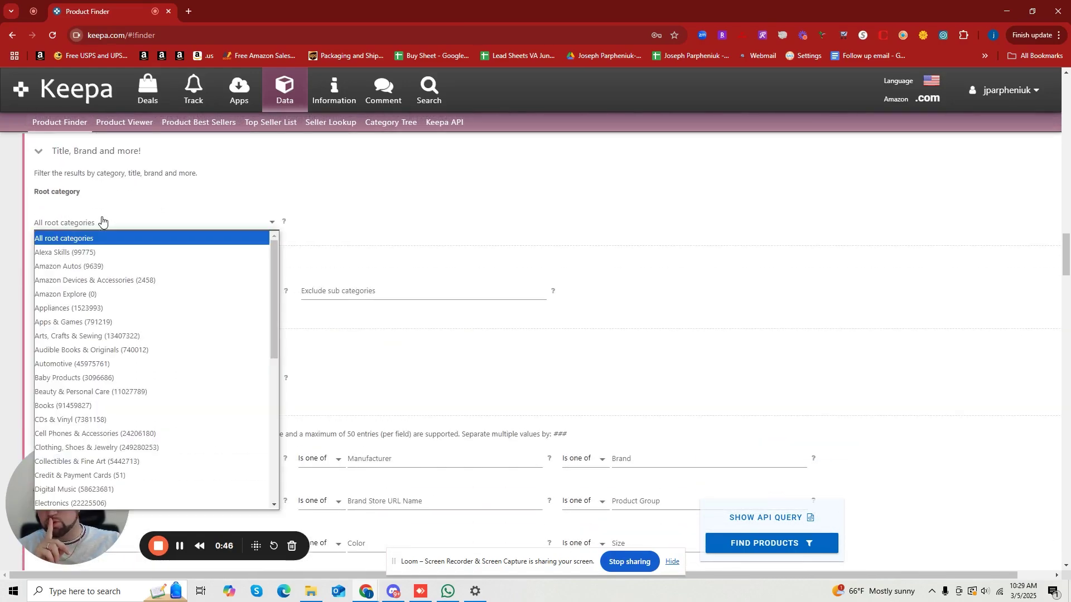
left_click(58, 393)
left_click(93, 288)
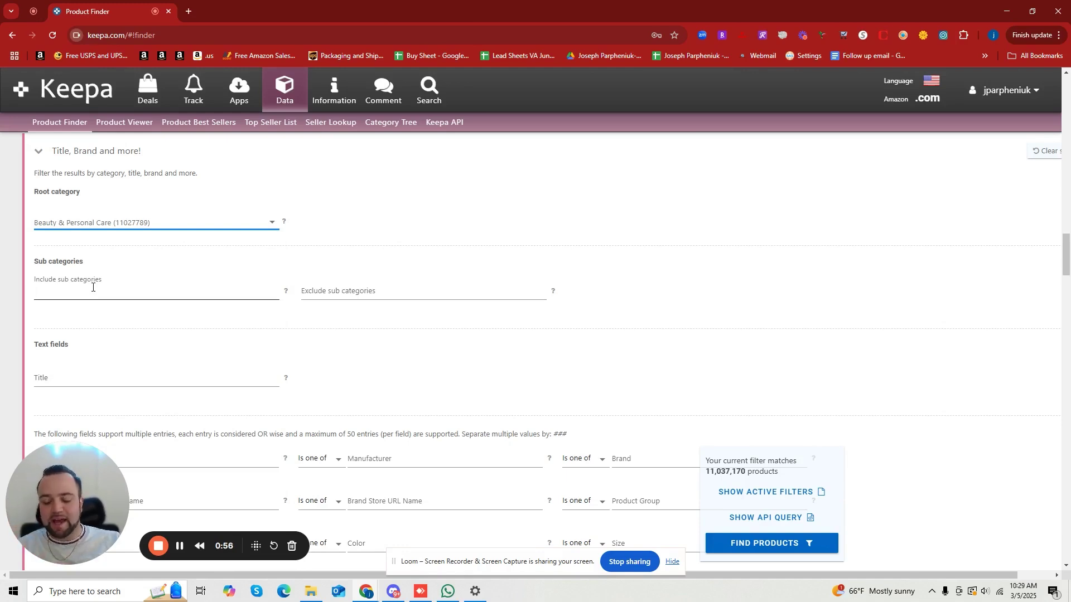
- Search 'makeup' in Include sub categories and add Foundation, leaving 69,031 matches
type("m")
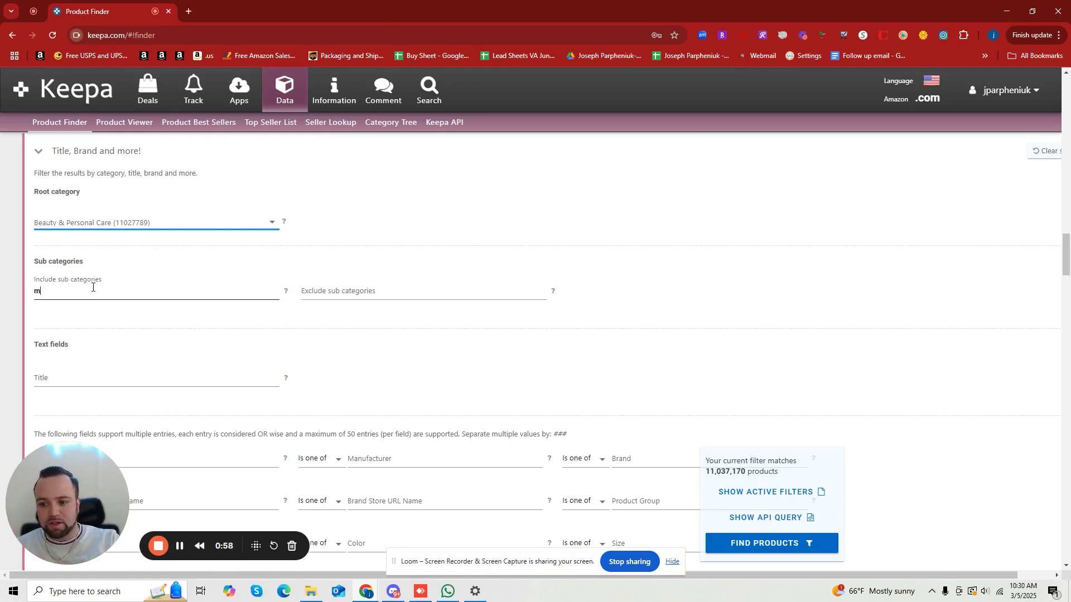
type("akeup")
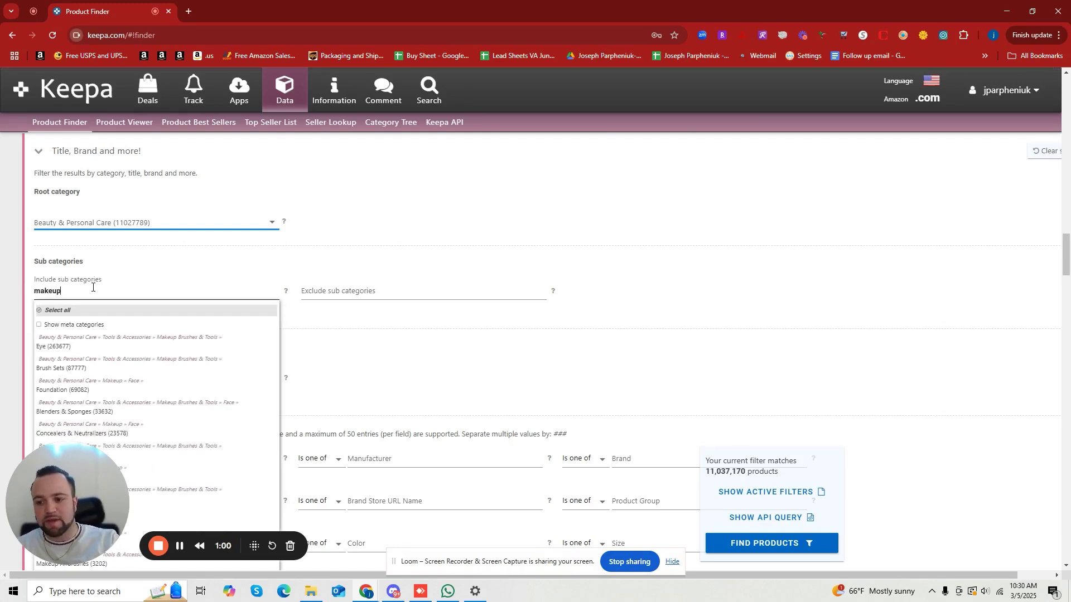
scroll(135, 390, "down", 3)
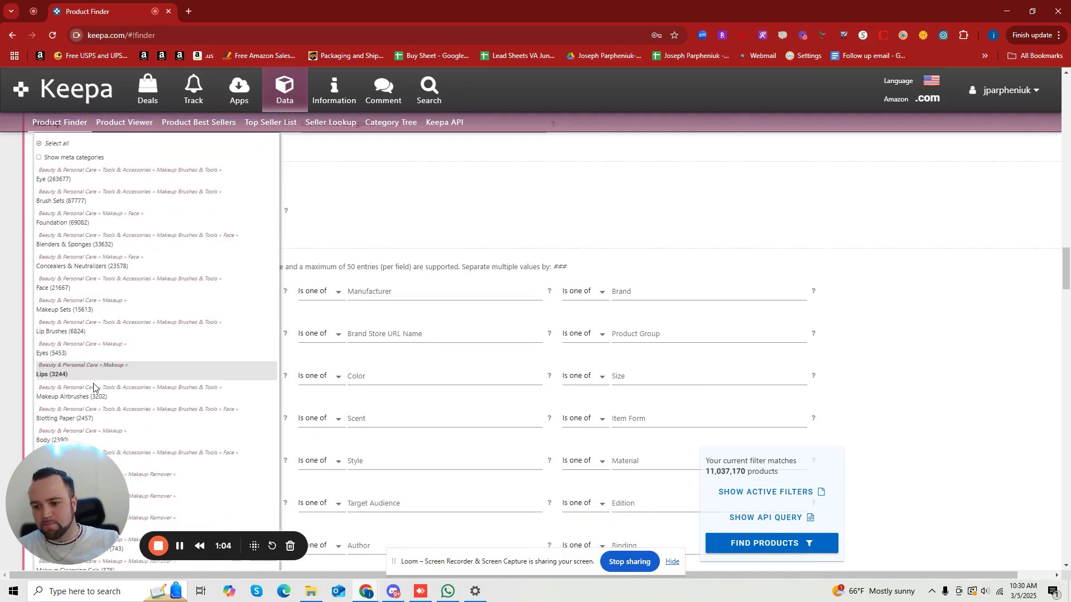
scroll(98, 391, "down", 2)
scroll(114, 424, "up", 2)
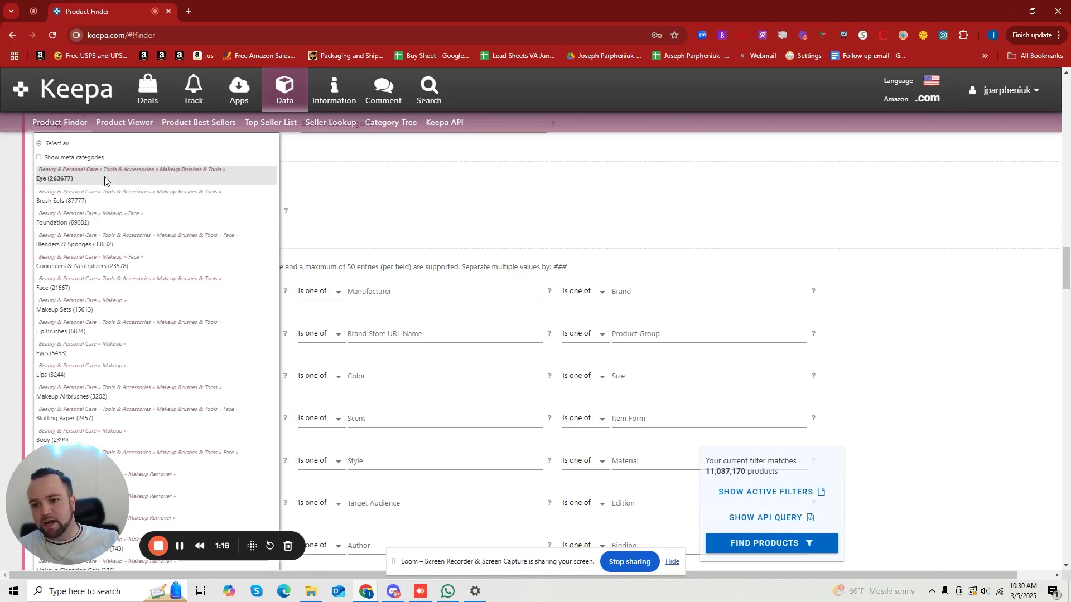
left_click(91, 222)
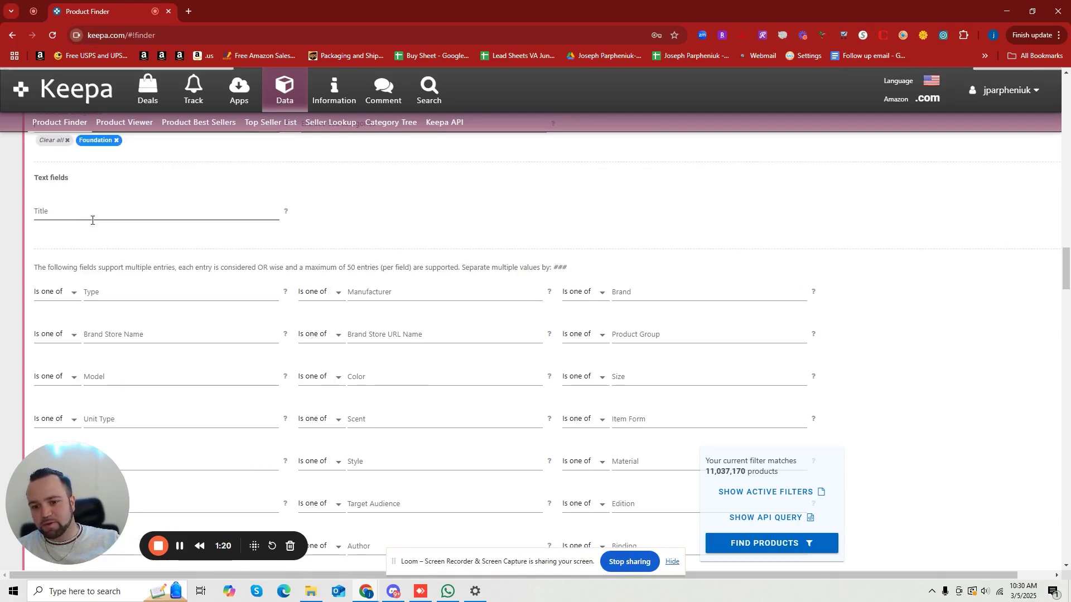
scroll(100, 239, "up", 1)
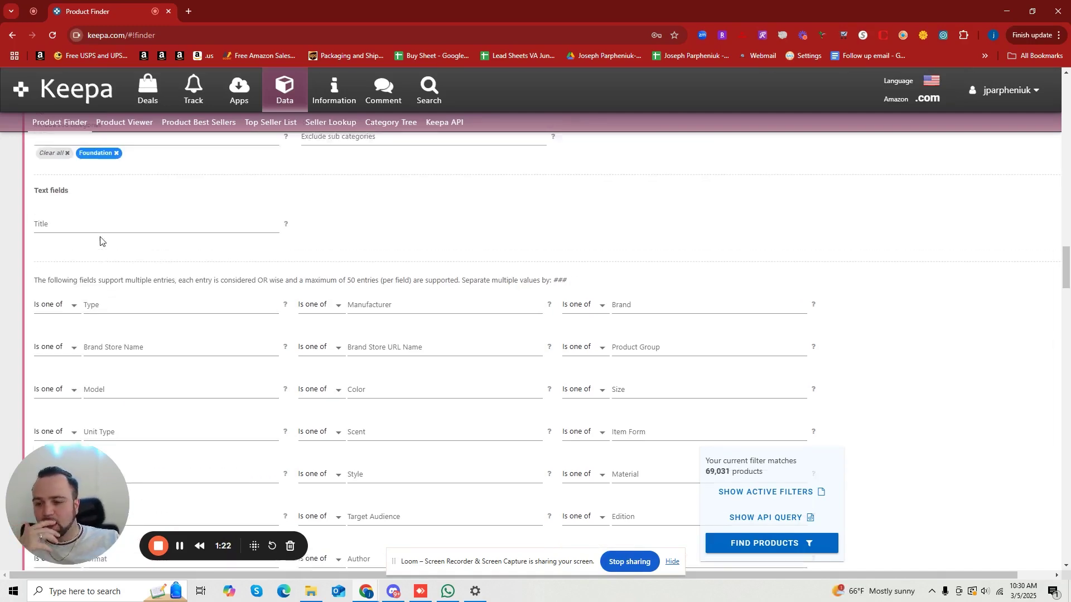
scroll(903, 406, "up", 2)
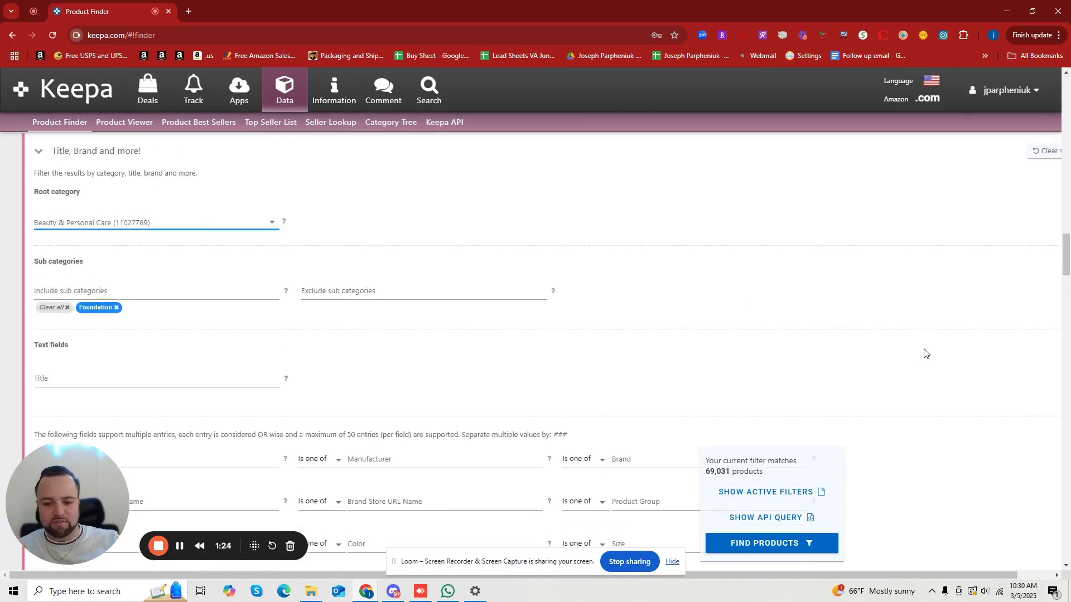
scroll(837, 352, "up", 5)
scroll(614, 320, "up", 5)
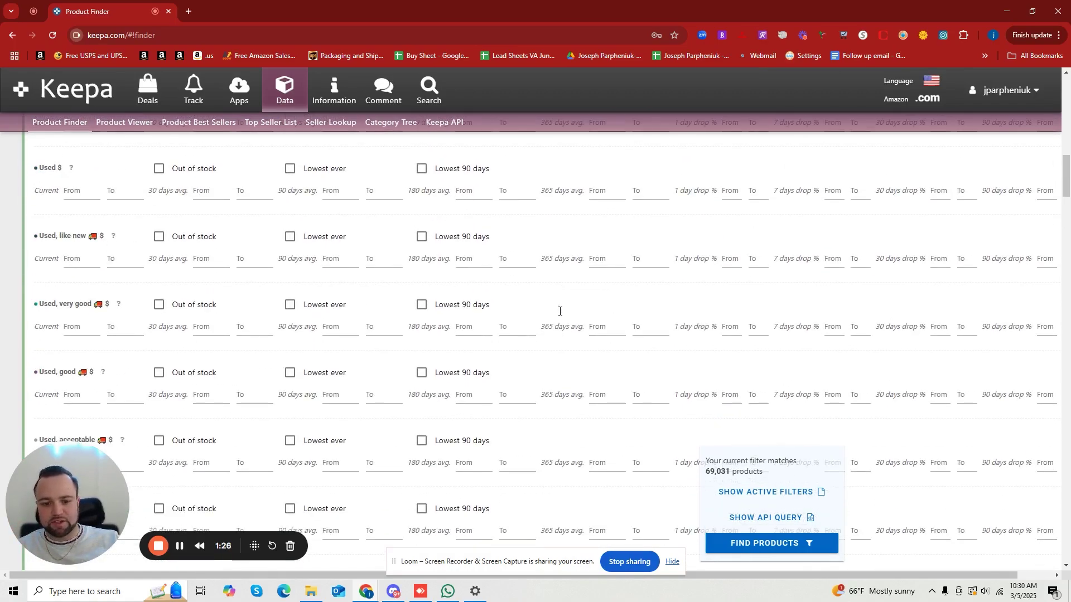
scroll(558, 312, "up", 3)
scroll(558, 315, "up", 10)
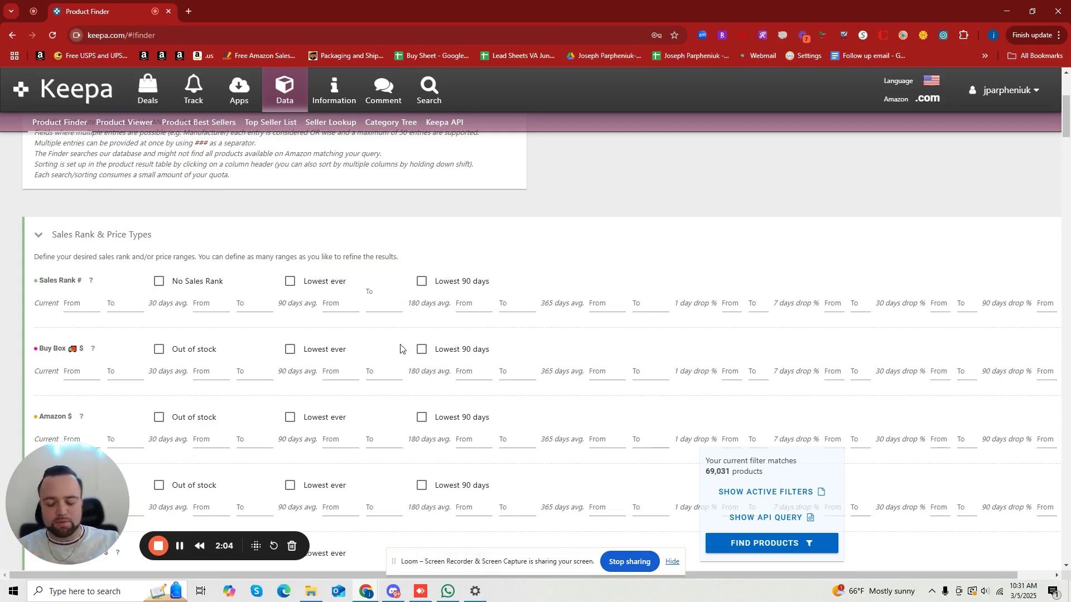
- Cap the Sales Rank 90 days avg. at 120000
type("120000")
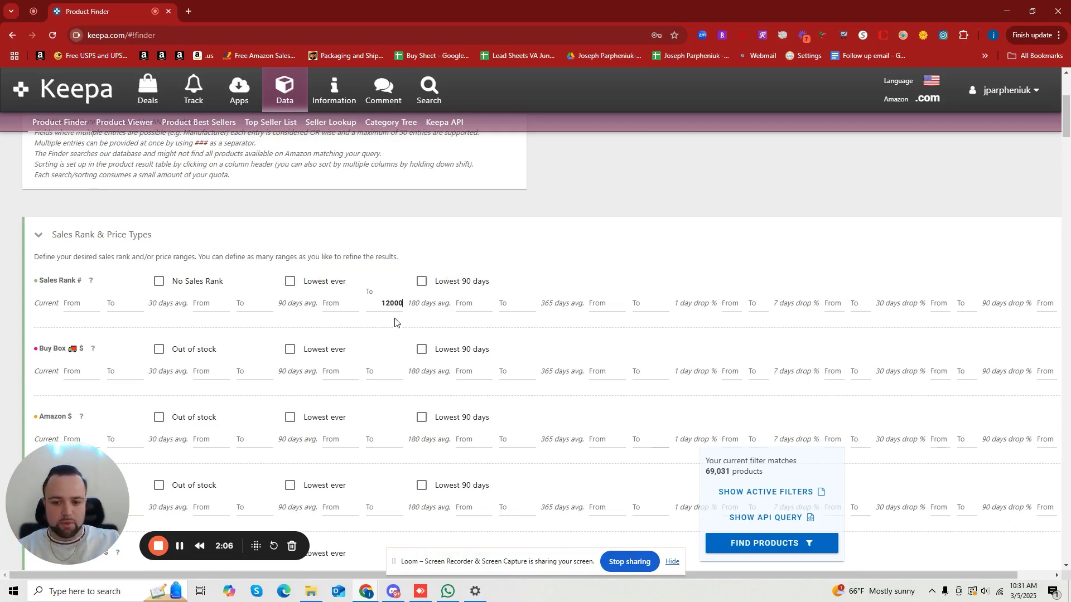
left_click(484, 235)
left_click(364, 244)
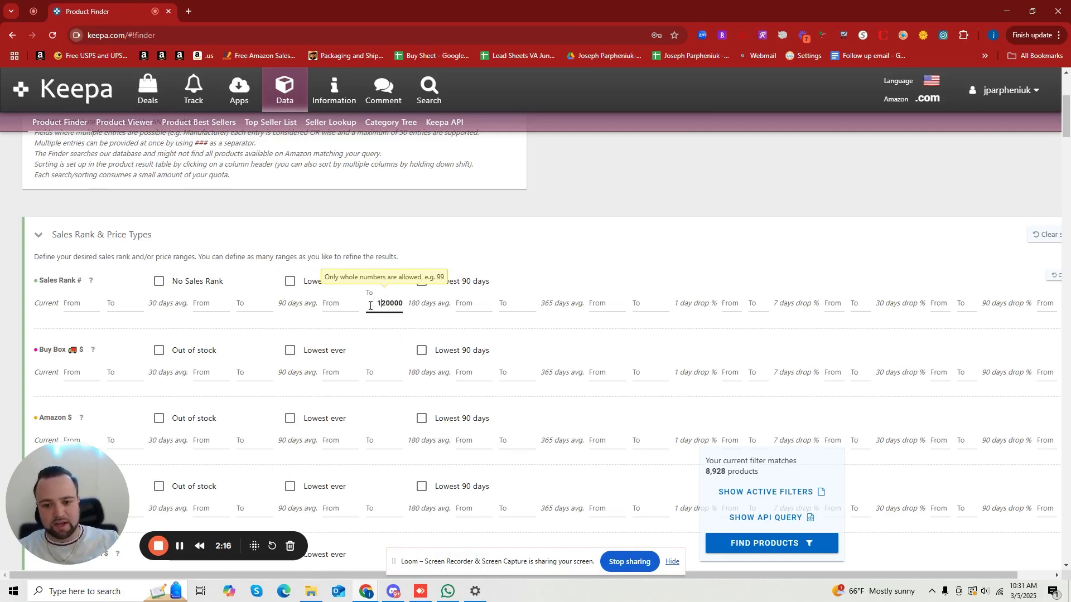
scroll(370, 305, "down", 8)
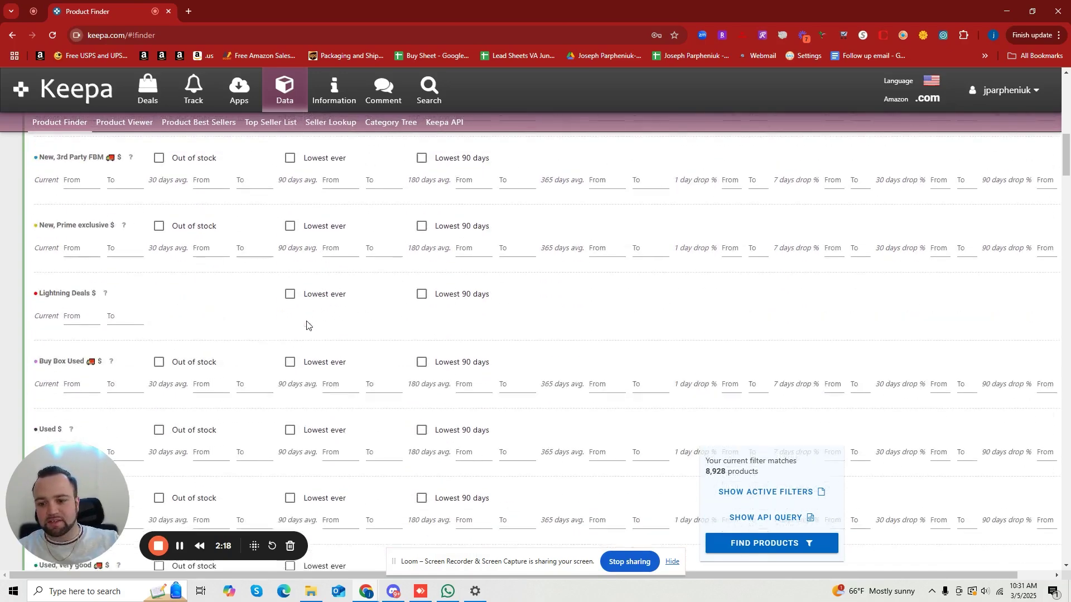
scroll(307, 325, "up", 4)
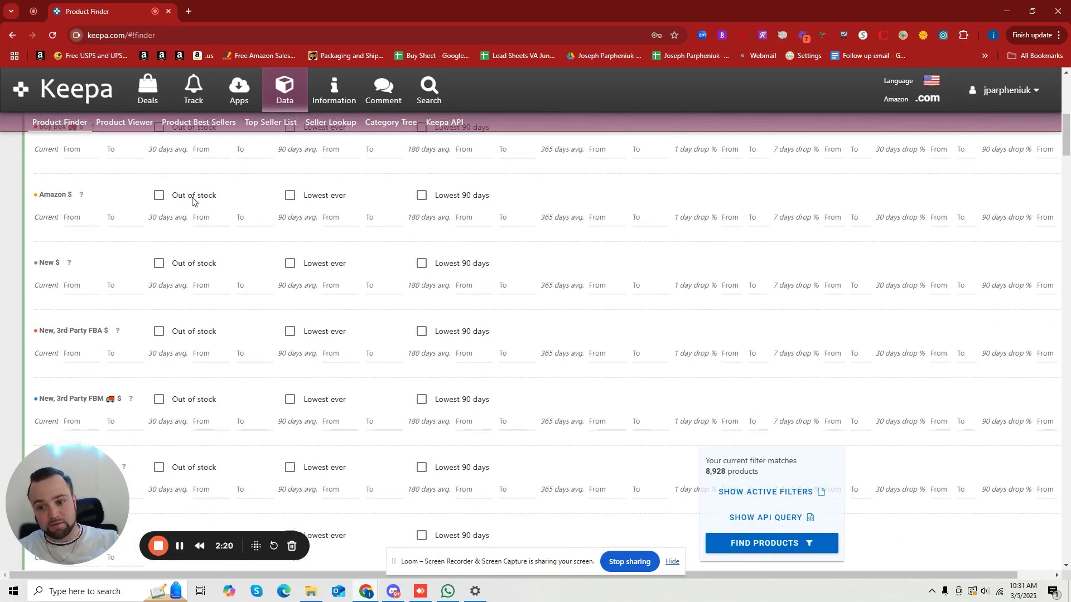
- Require Amazon to be out of stock, narrowing matches to 6,695 products
left_click(192, 200)
scroll(528, 383, "down", 10)
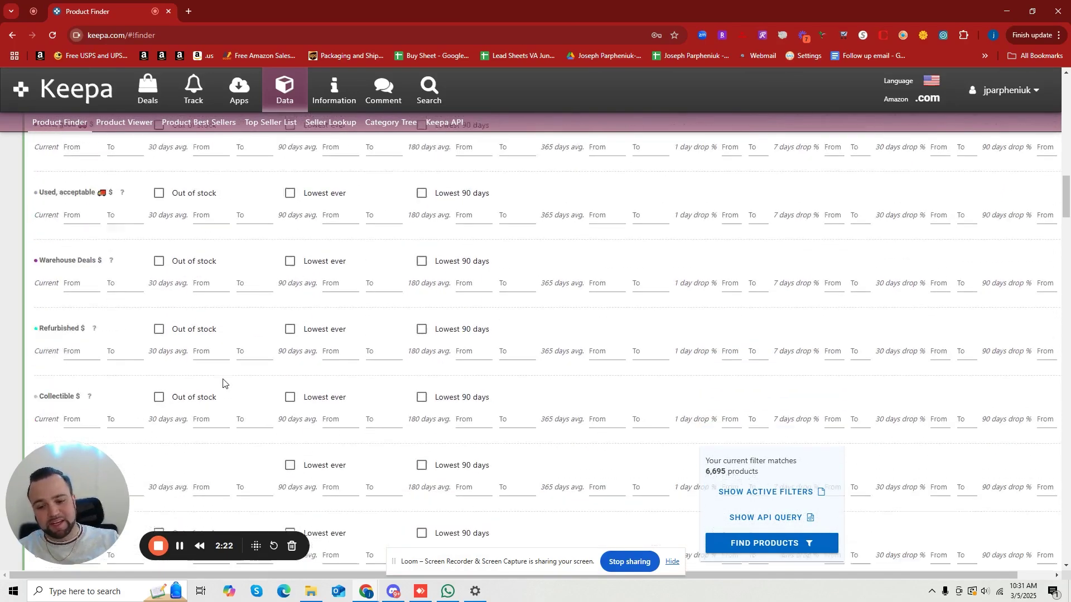
scroll(222, 383, "down", 10)
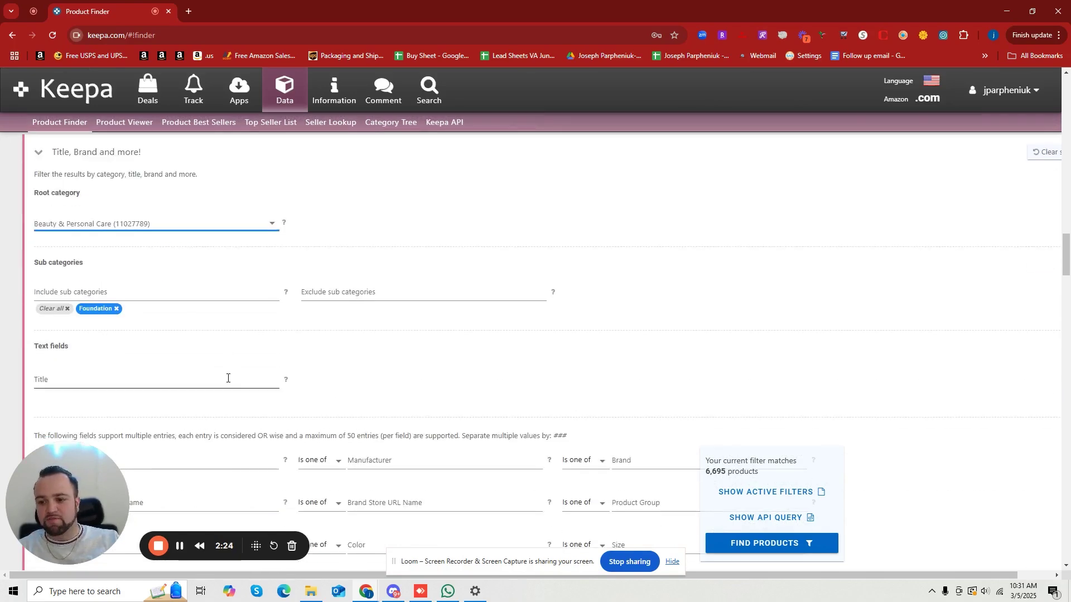
scroll(228, 378, "down", 10)
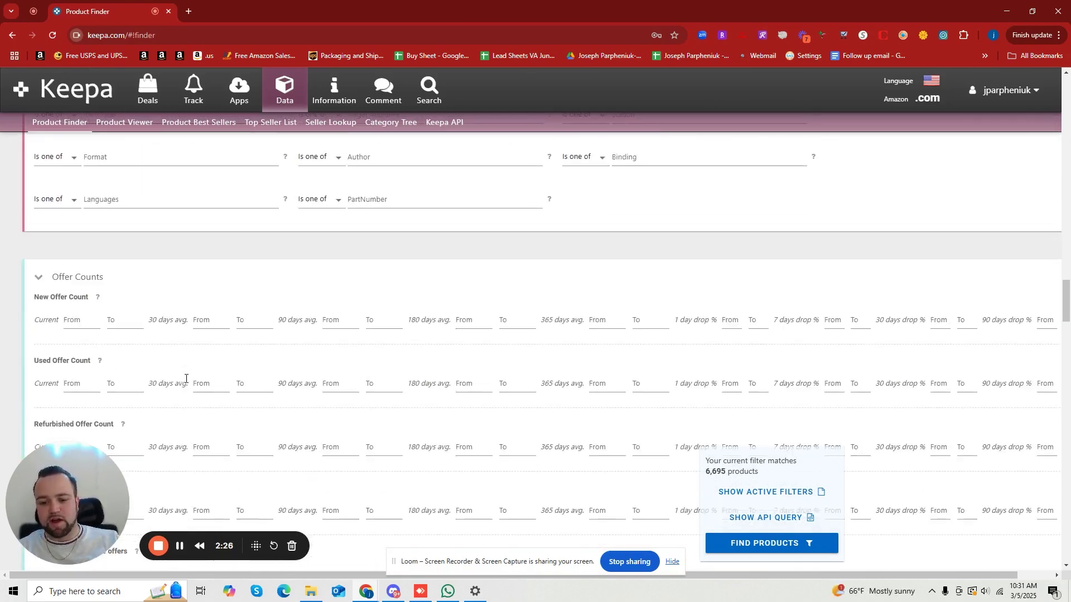
scroll(185, 378, "up", 12)
scroll(222, 406, "down", 11)
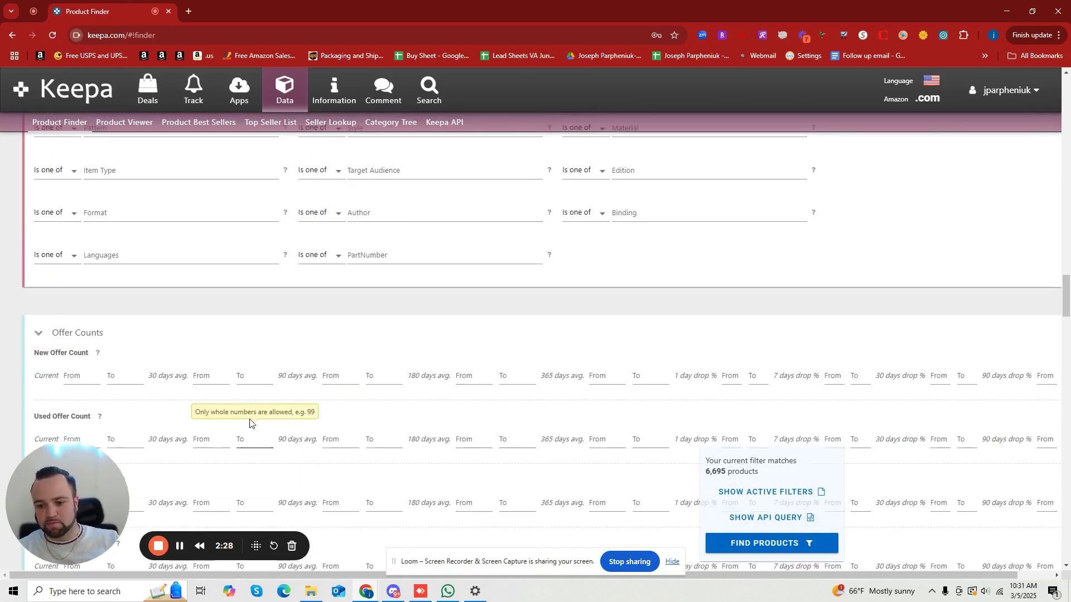
left_click(217, 375)
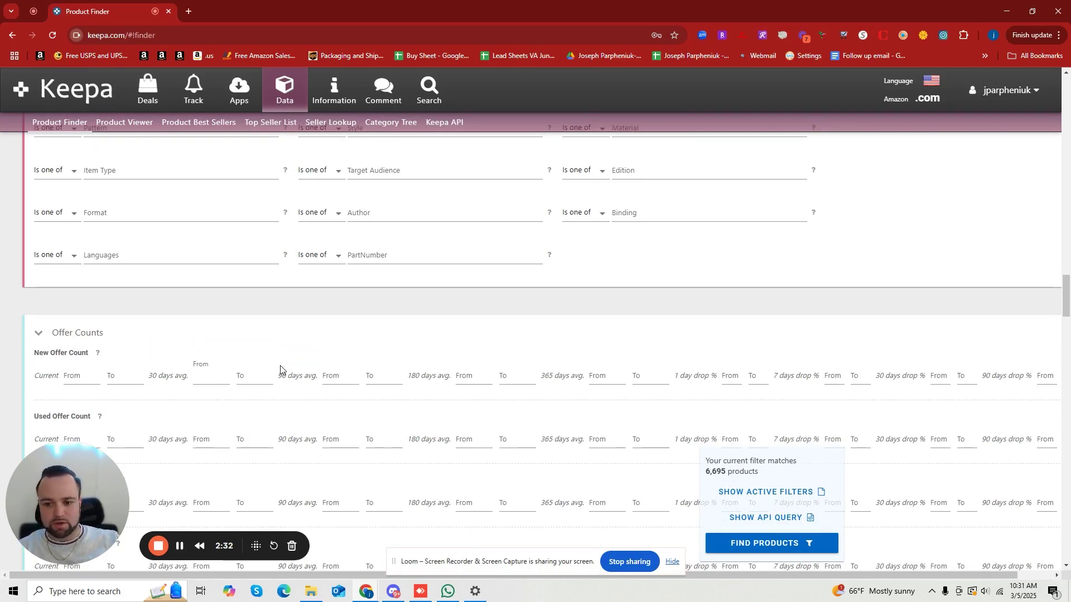
- Set New Offer Count 30 days avg. From 6, revising the initial 40 upper limit
type("6")
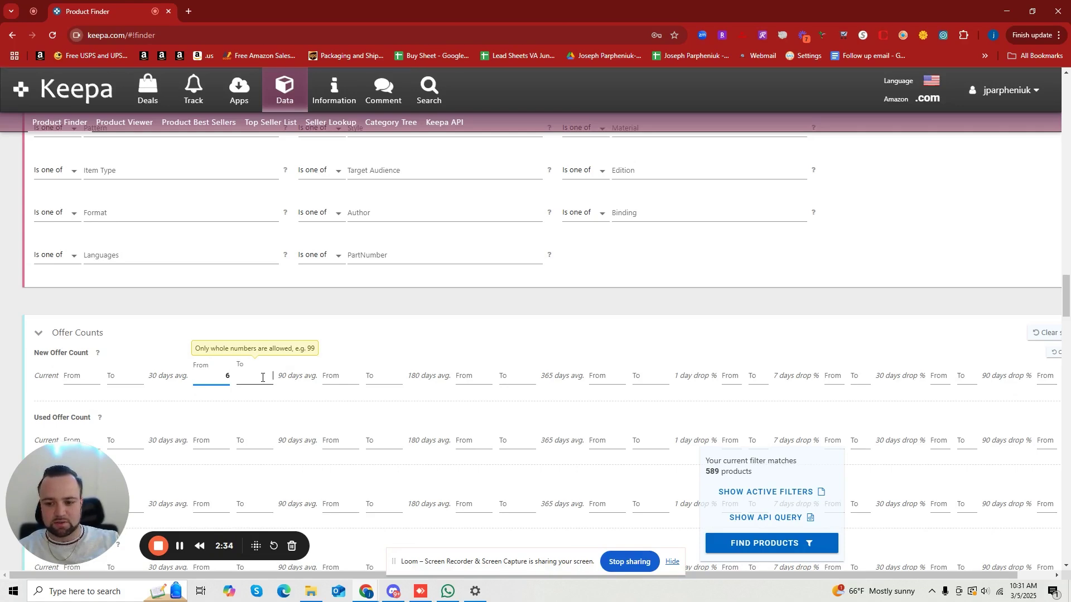
left_click(263, 378)
type("40")
triple_click(360, 350)
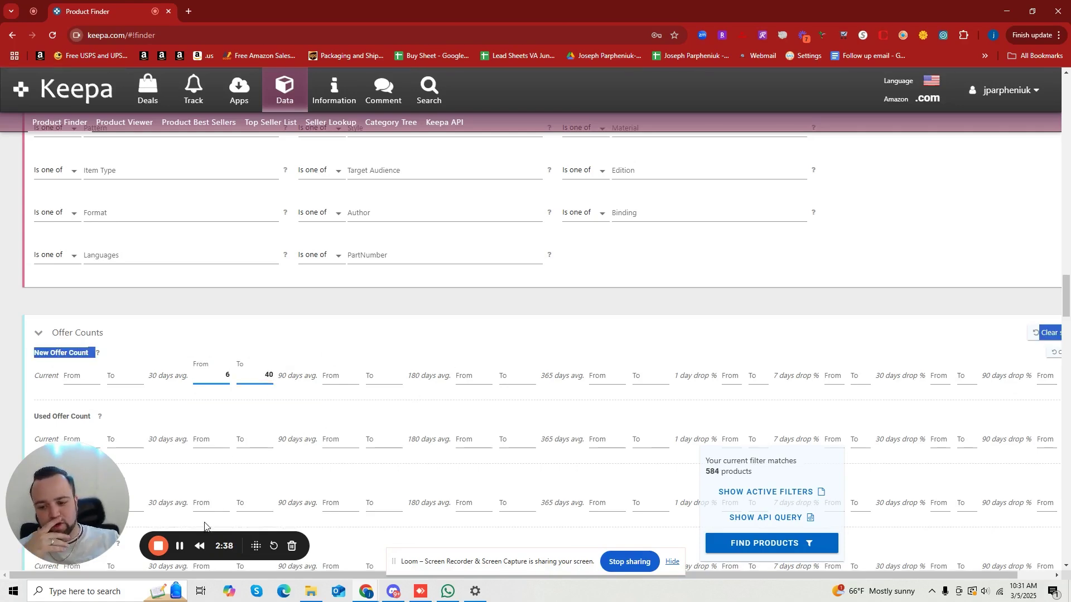
left_click_drag(261, 375, 286, 375)
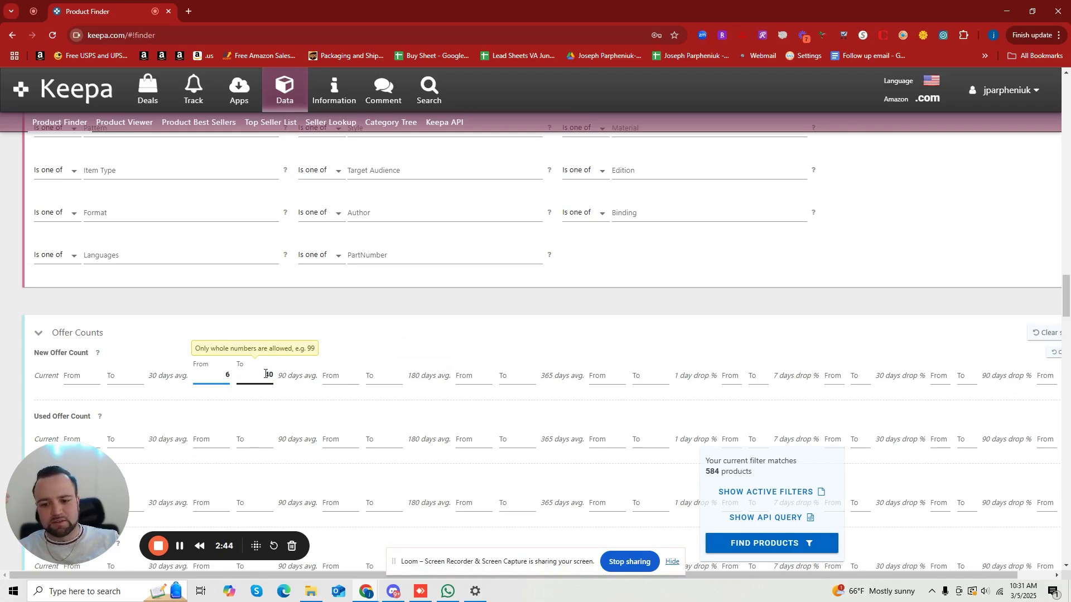
left_click(342, 337)
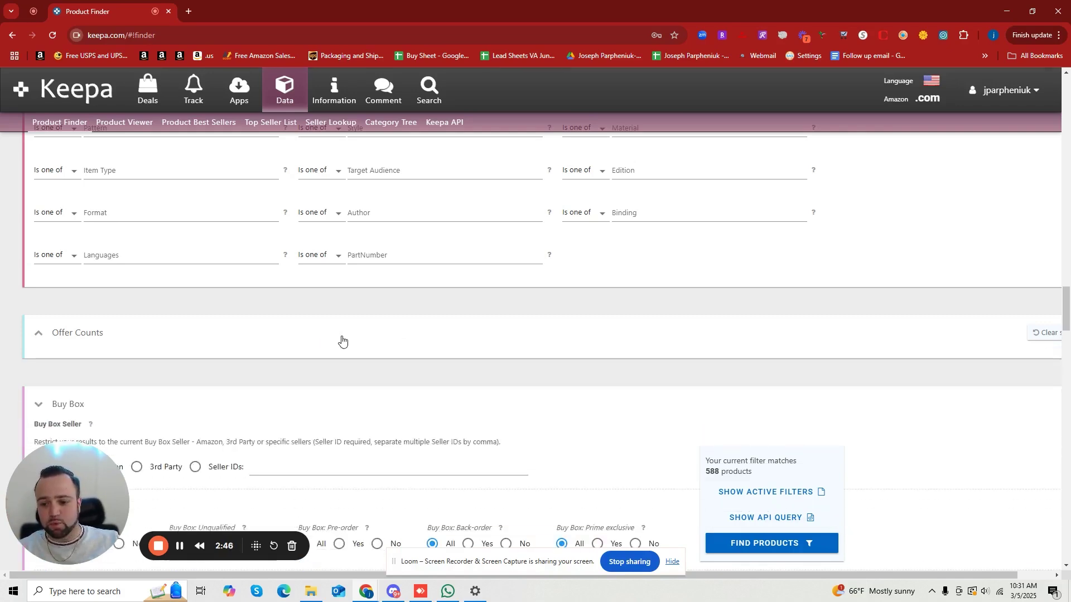
left_click(315, 345)
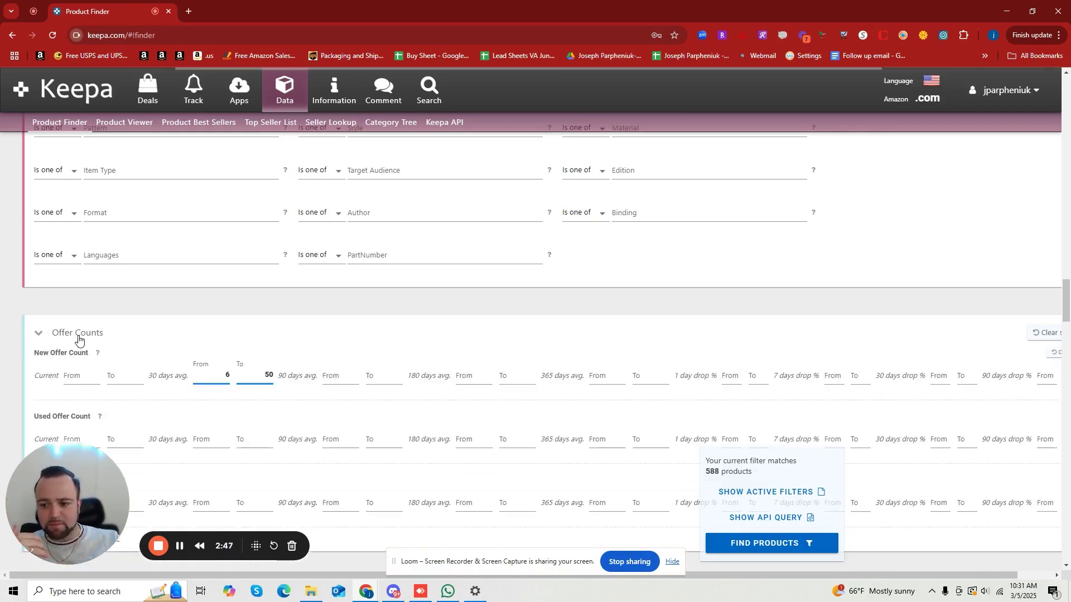
left_click(267, 374)
type("6")
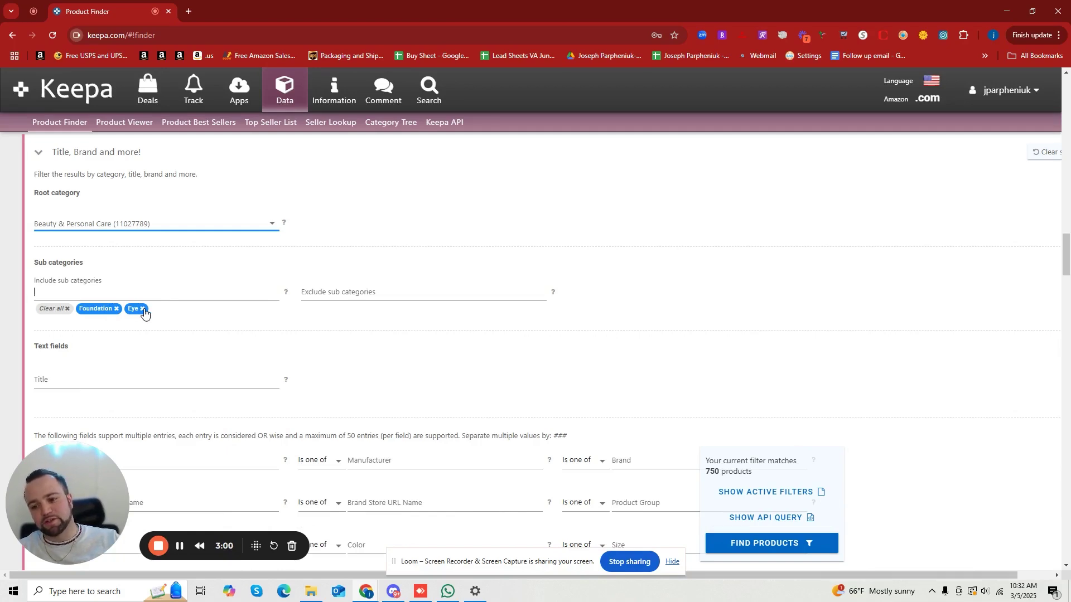
- Search 'makeup' in Include sub categories and add Face
left_click(99, 306)
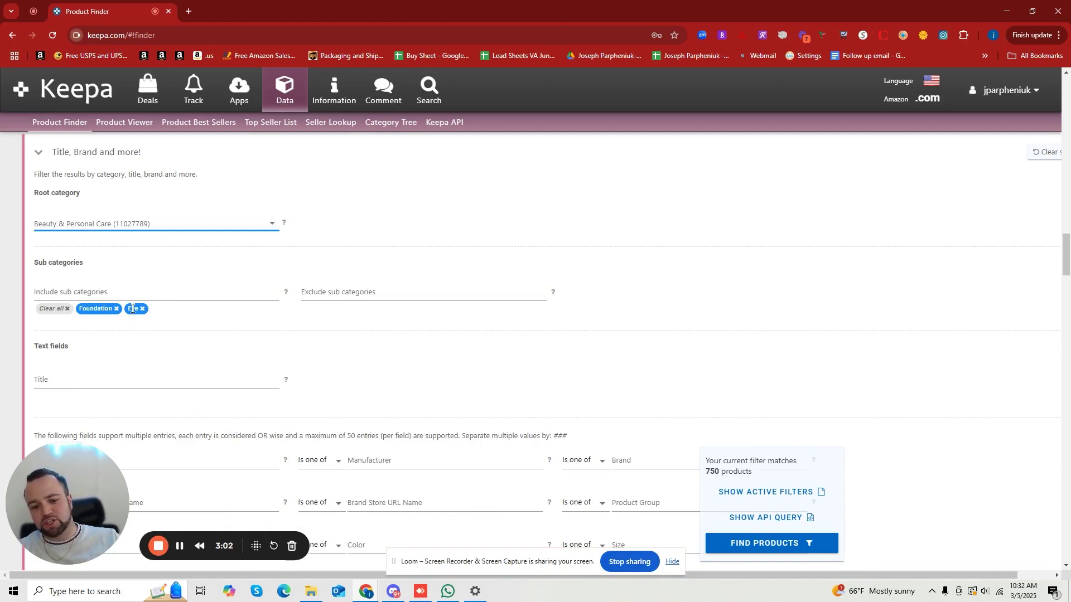
left_click(96, 286)
type("makeup")
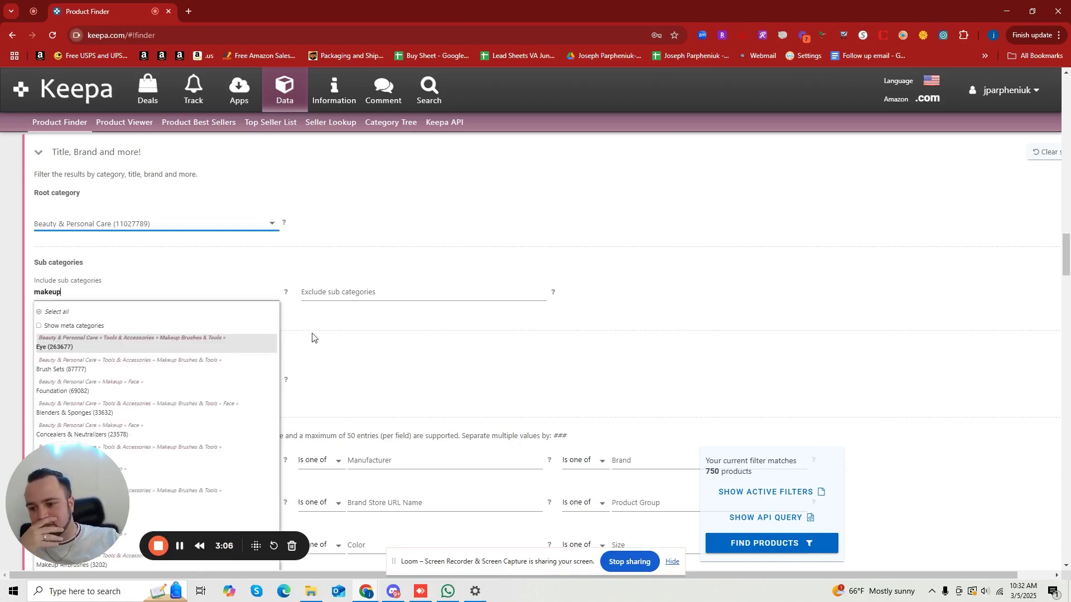
scroll(304, 322, "down", 1)
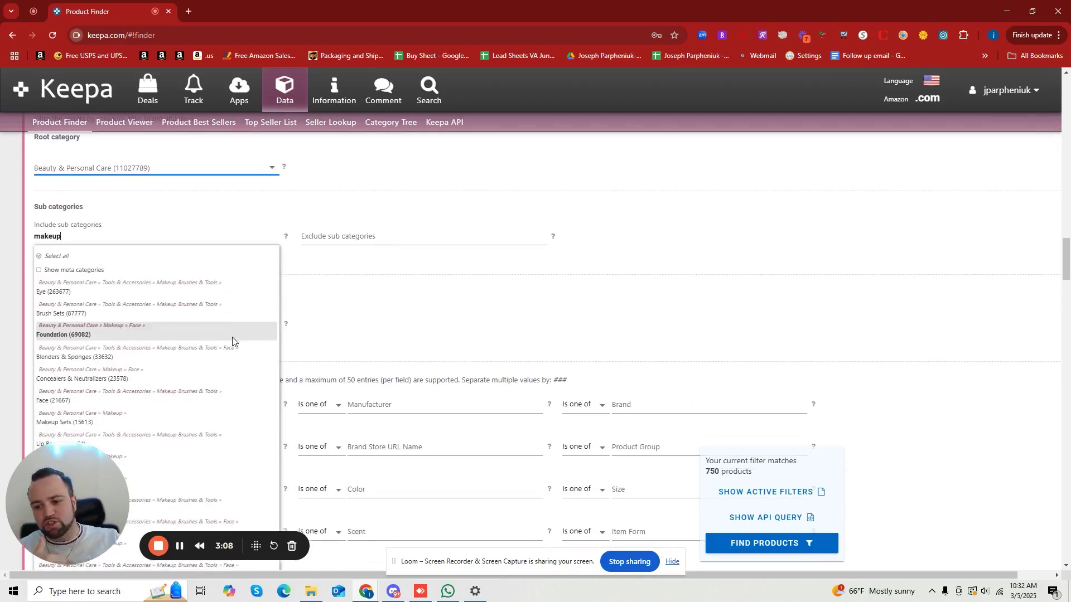
scroll(154, 370, "down", 1)
left_click(146, 333)
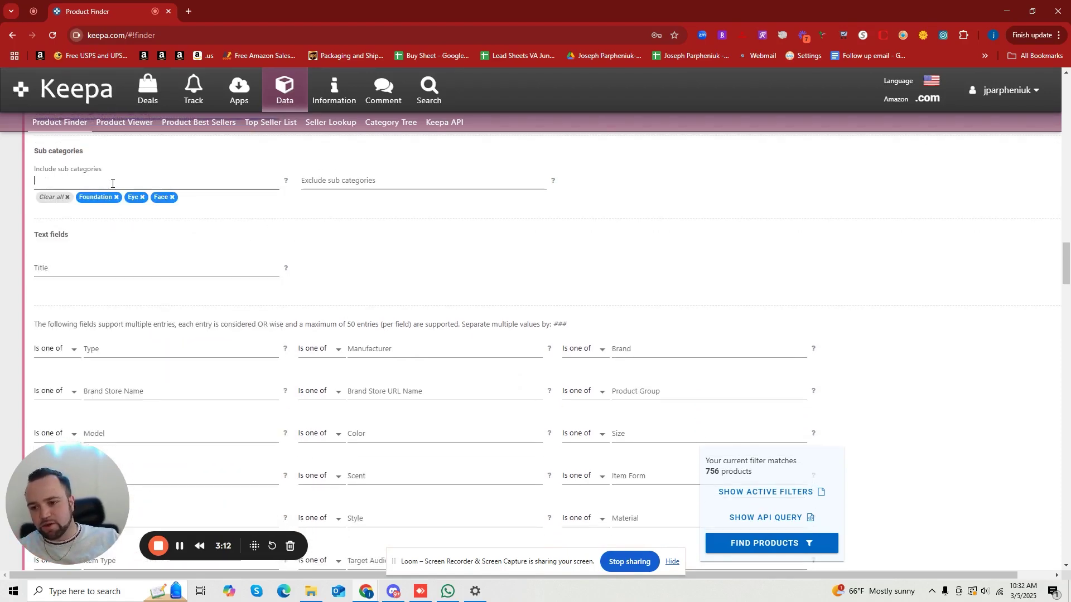
- Search 'makeup' again and add Lips, raising matches to 757 products
type("makeup")
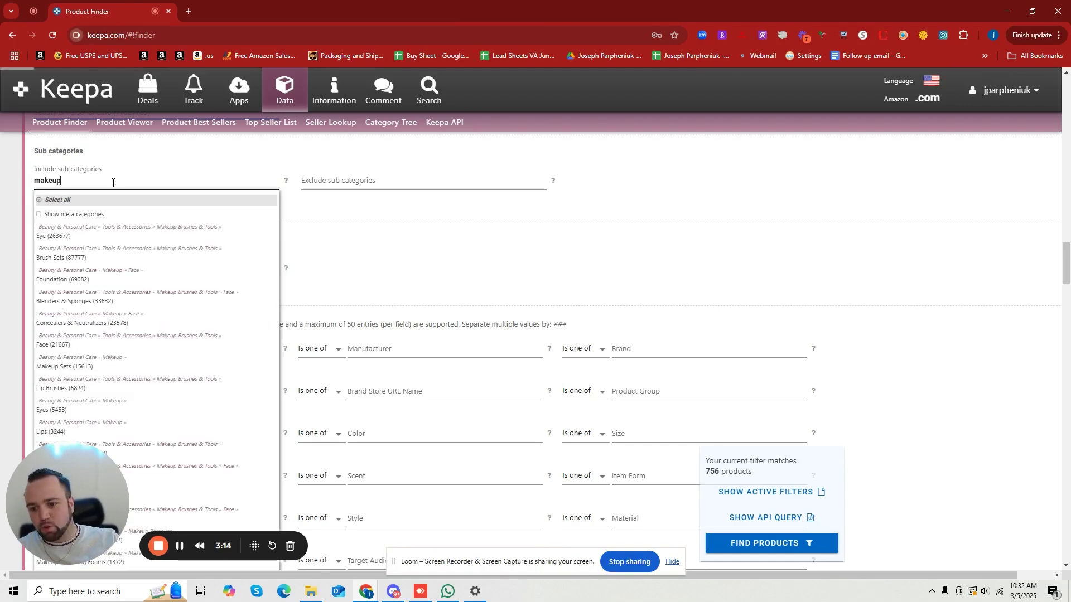
scroll(101, 344, "down", 2)
scroll(92, 354, "down", 3)
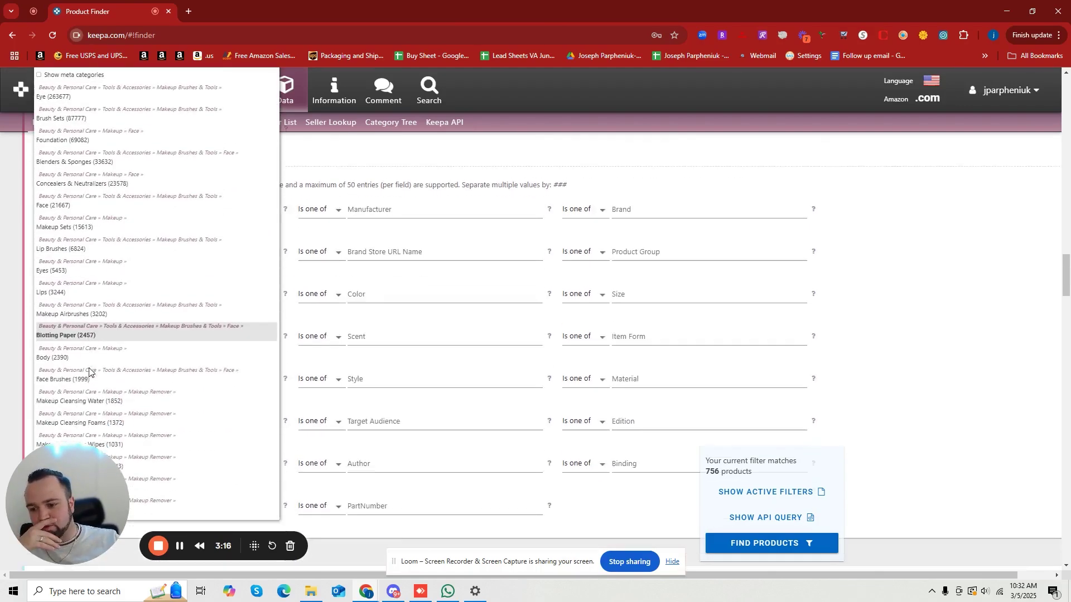
scroll(92, 351, "up", 5)
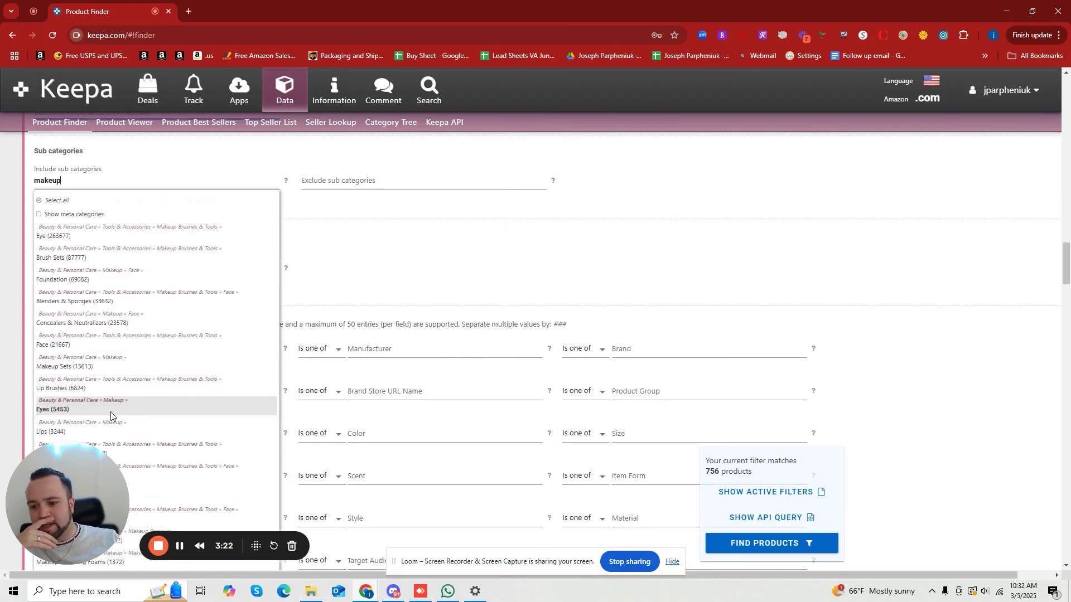
scroll(110, 412, "down", 1)
left_click(117, 377)
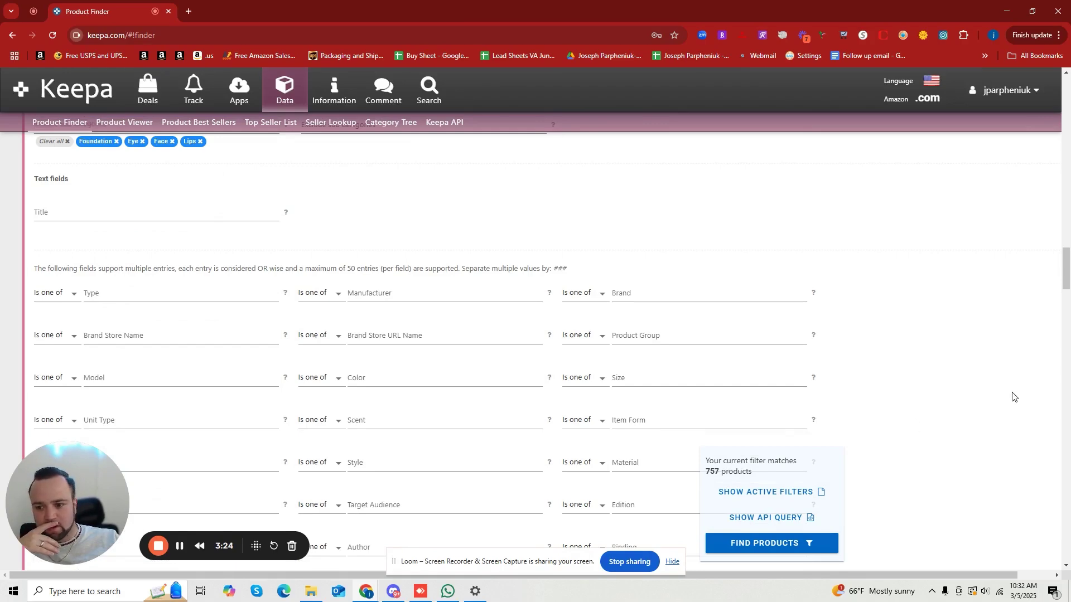
scroll(485, 405, "up", 7)
scroll(424, 363, "up", 7)
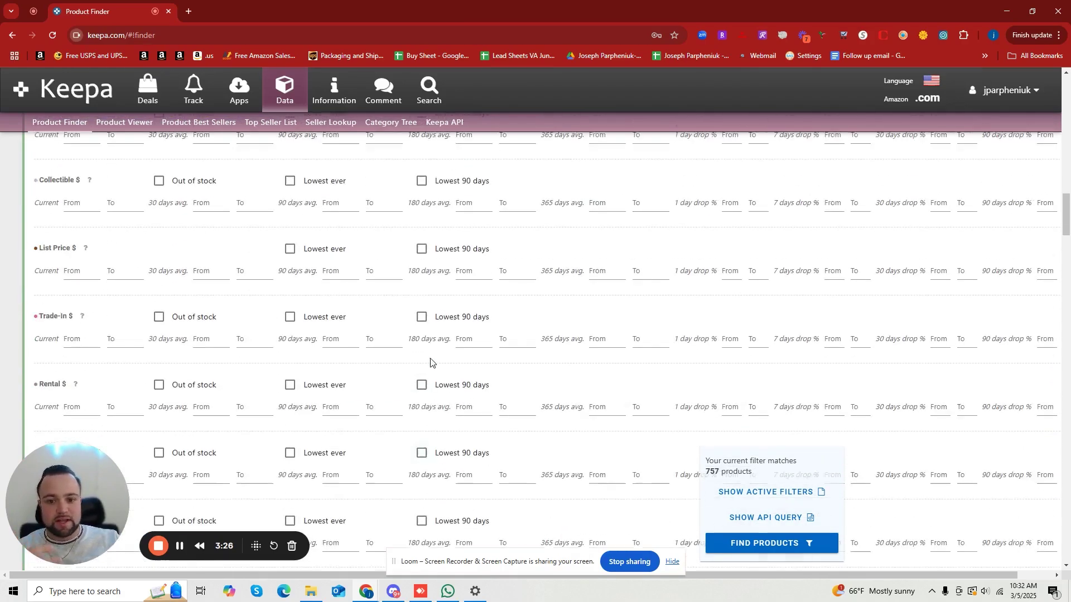
scroll(373, 354, "up", 1)
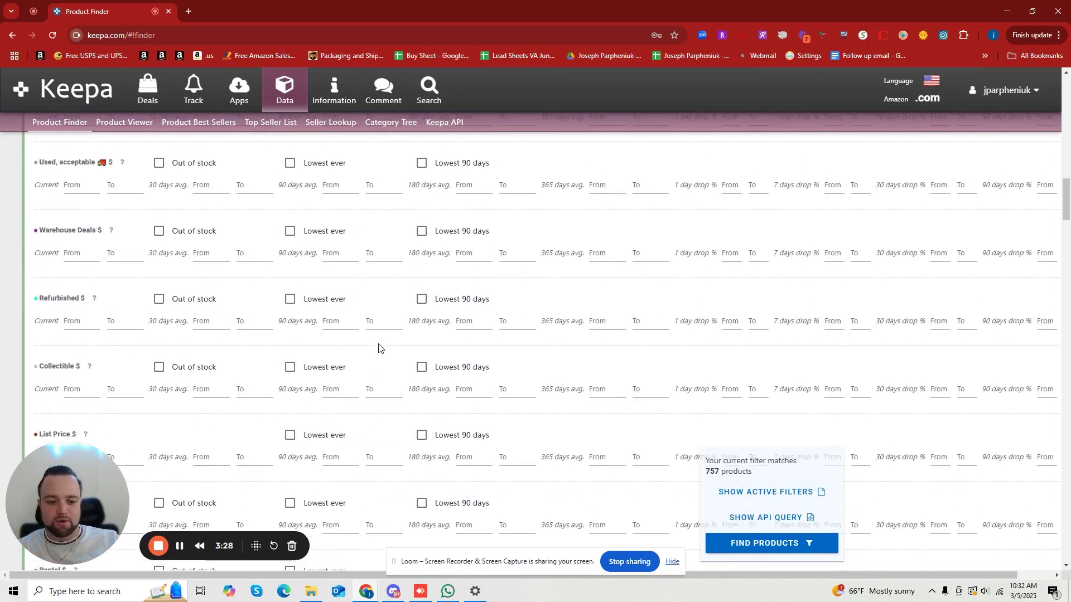
scroll(240, 334, "down", 15)
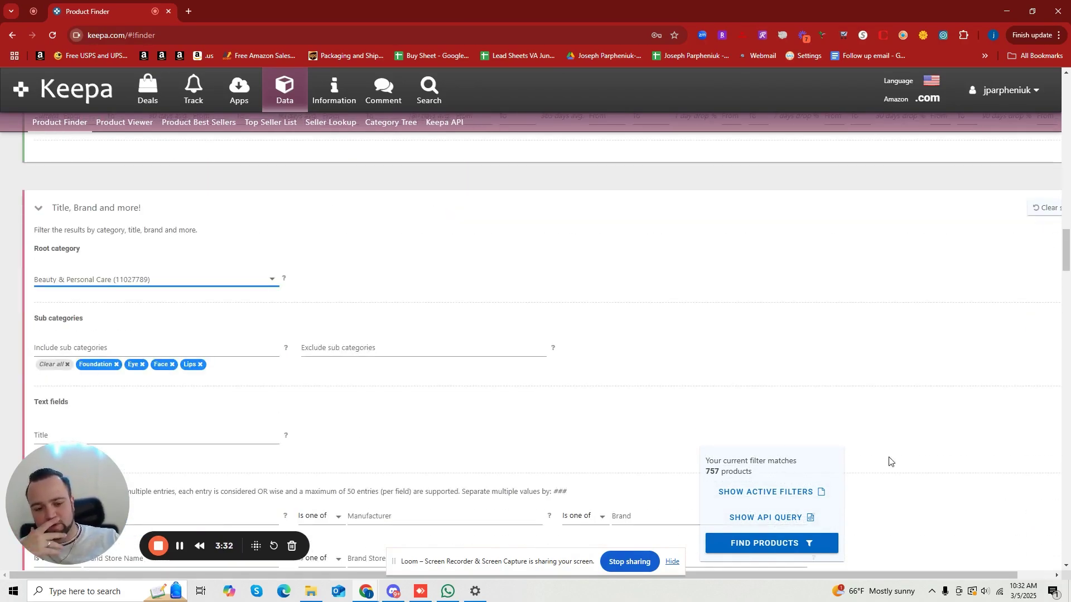
scroll(459, 374, "down", 13)
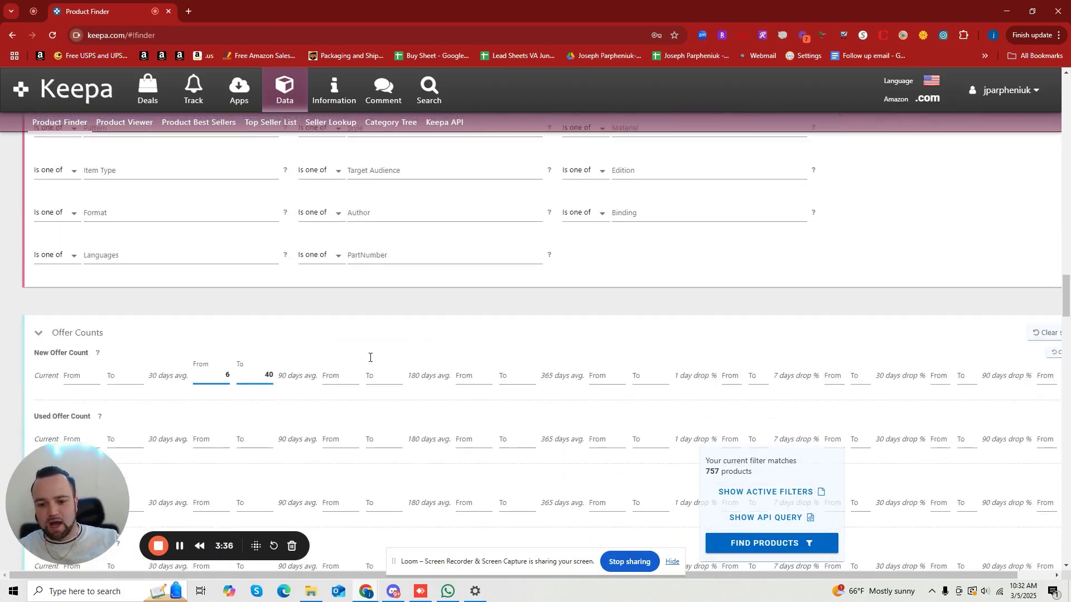
scroll(437, 390, "down", 10)
scroll(363, 363, "up", 20)
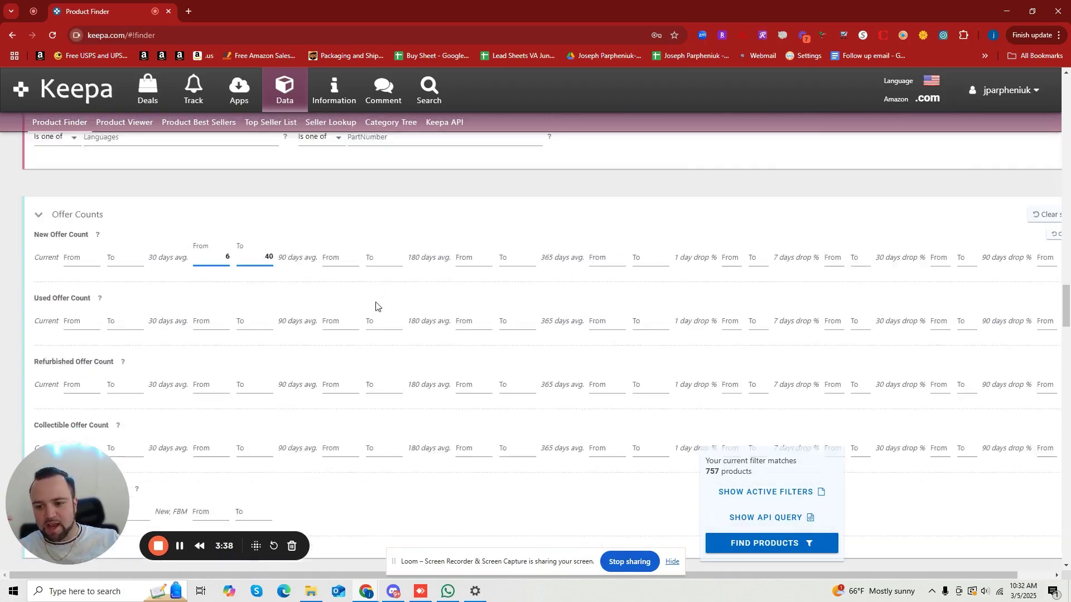
scroll(297, 270, "up", 8)
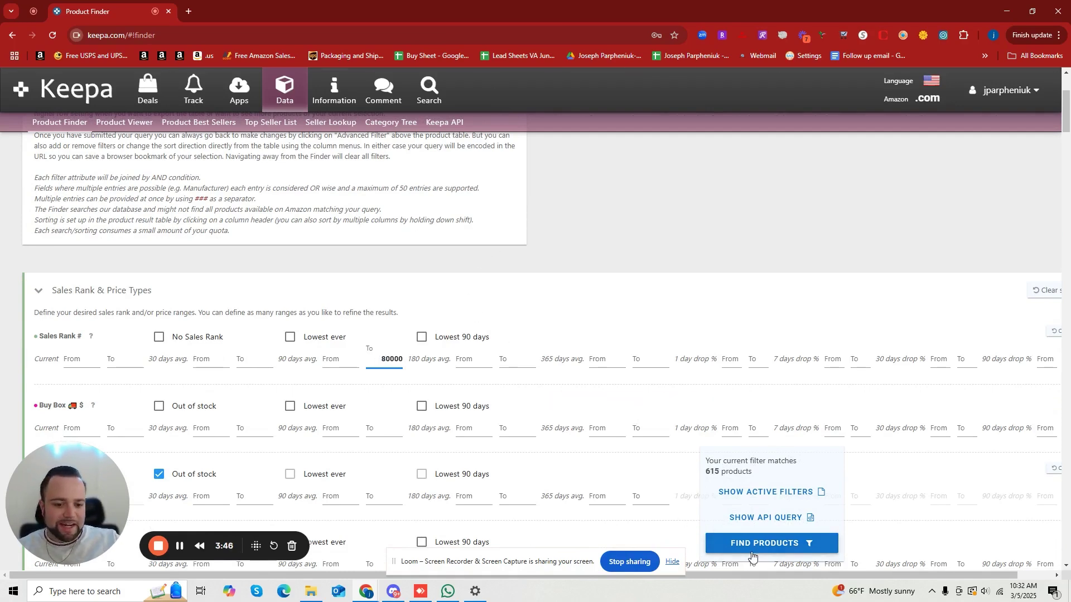
- List the 615 matching products, browse the results, and return to Advanced Filter
left_click(772, 544)
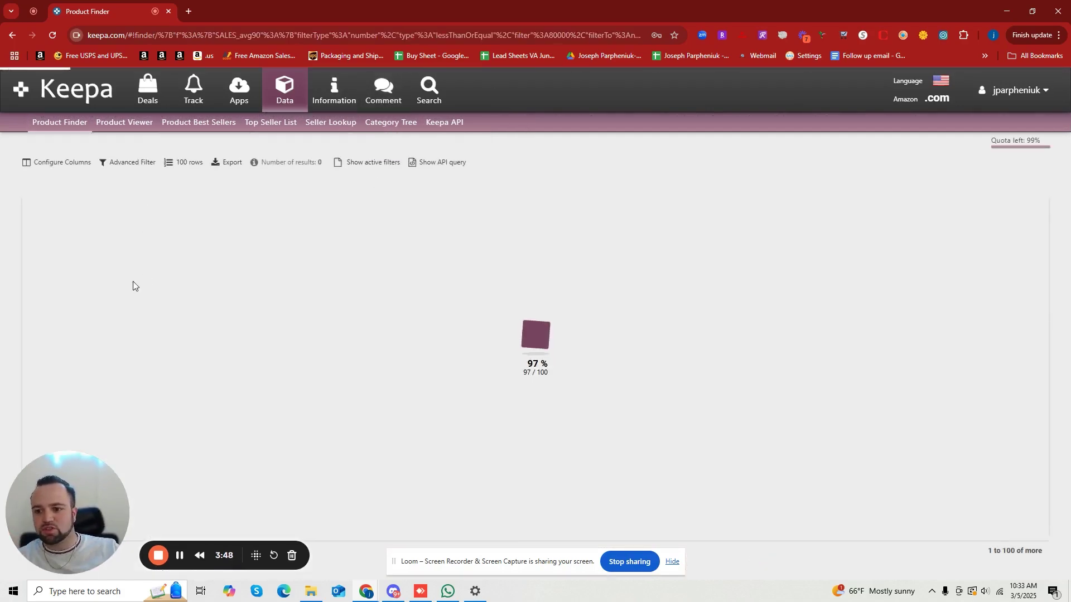
scroll(105, 286, "down", 5)
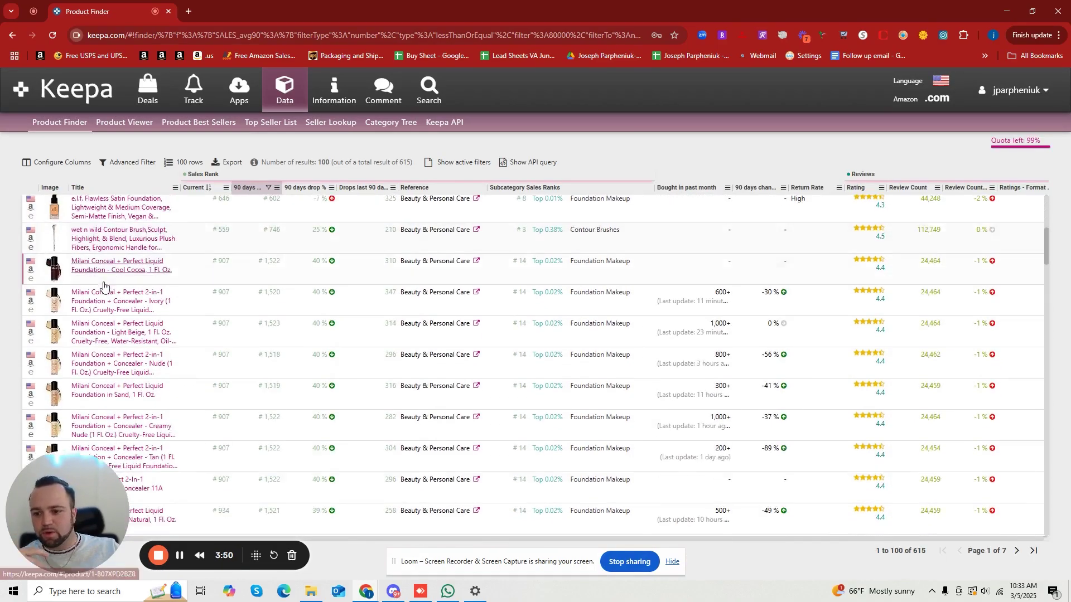
scroll(105, 285, "down", 15)
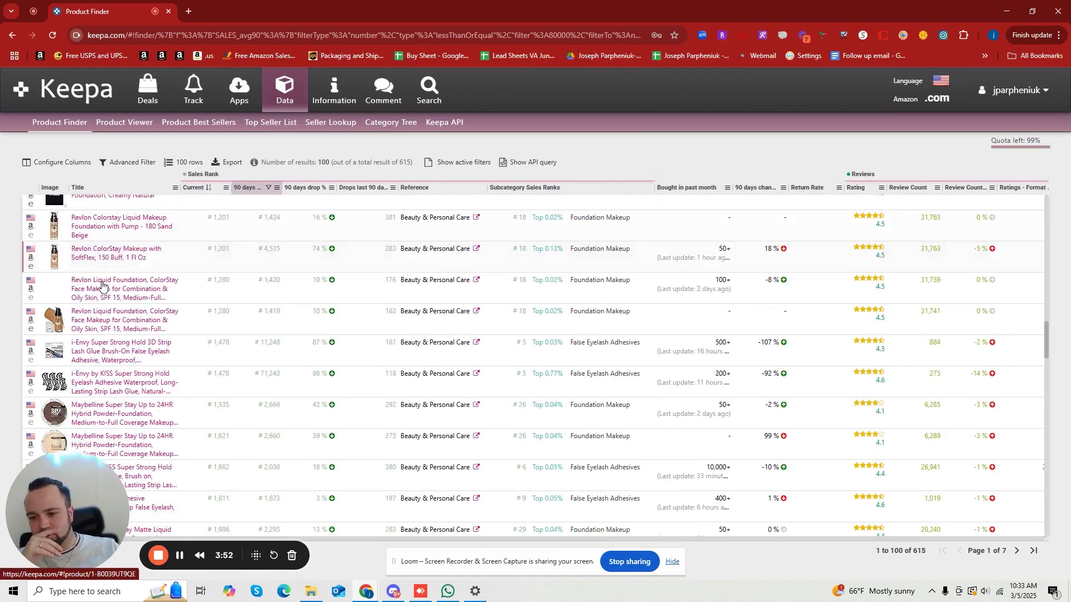
scroll(101, 286, "down", 12)
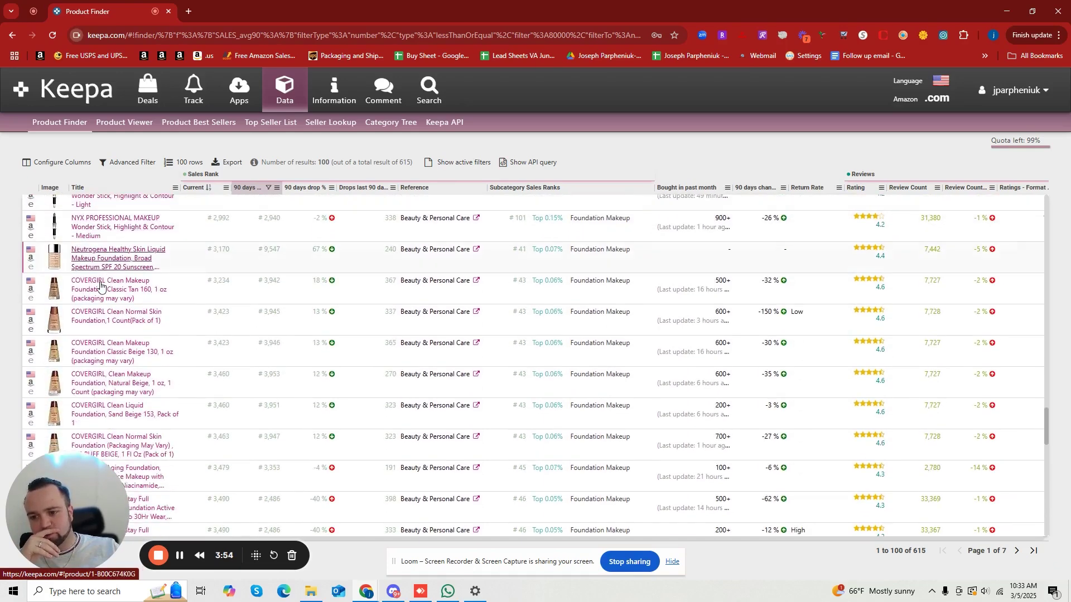
scroll(101, 287, "down", 10)
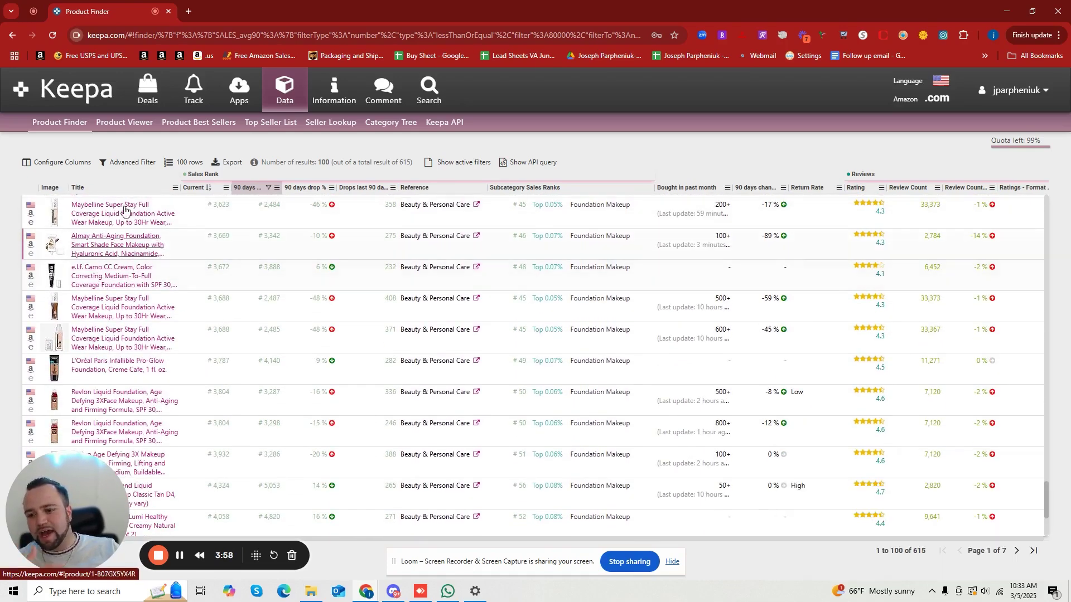
scroll(97, 262, "up", 4)
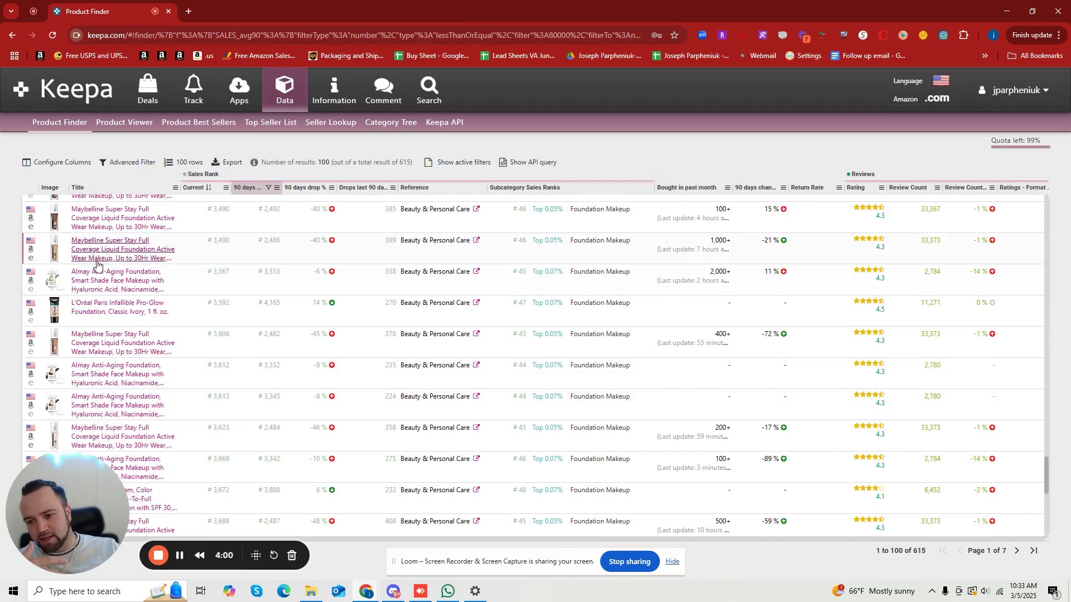
left_click(127, 163)
- Set Brand to 'Is none of' and exclude maybelline and revlon
scroll(614, 310, "down", 15)
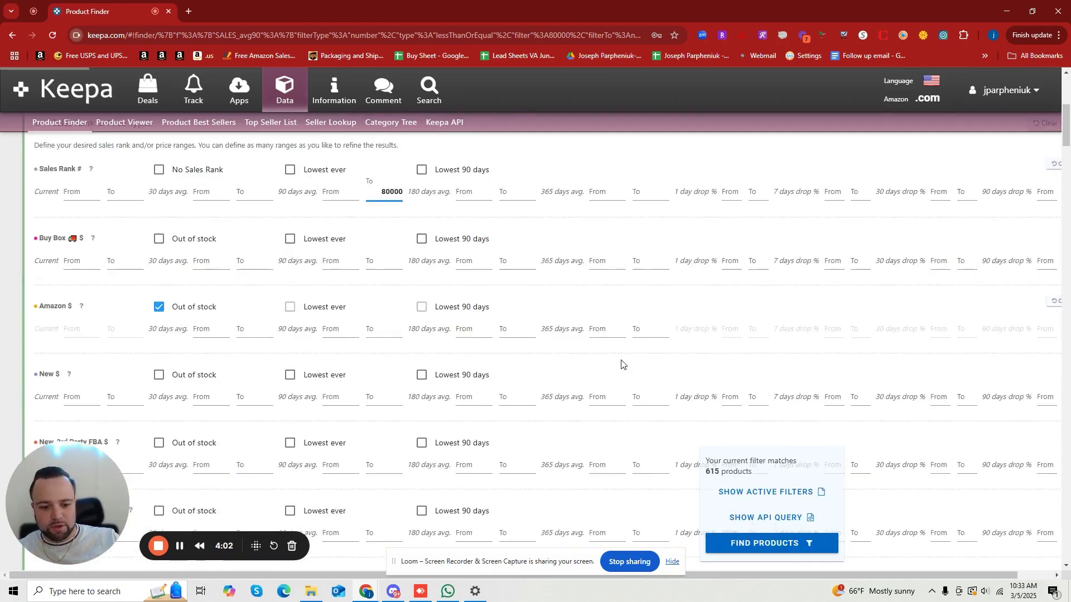
scroll(653, 325, "down", 10)
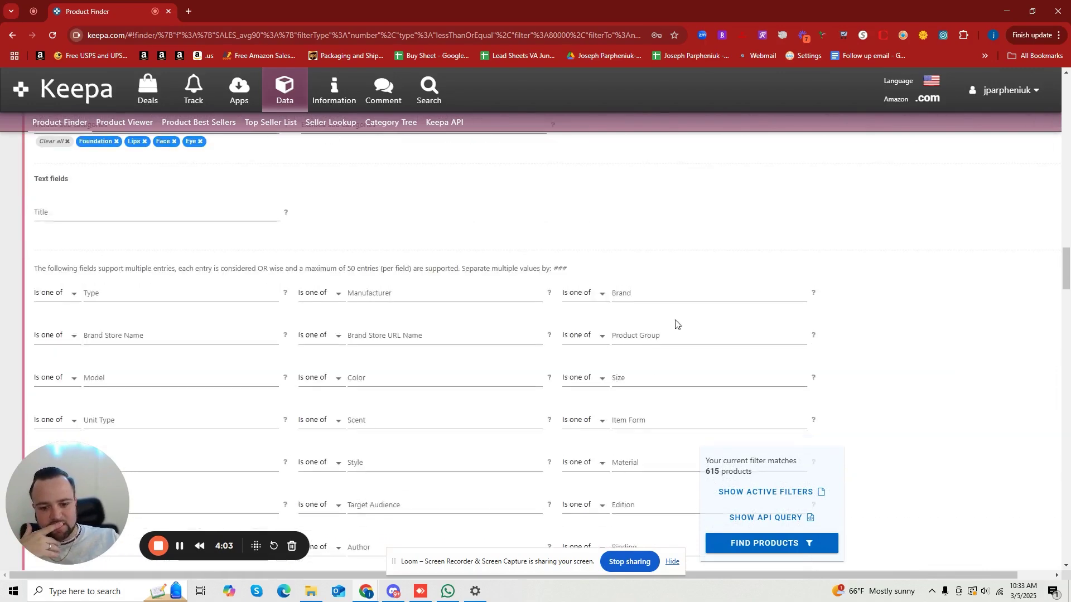
left_click(590, 295)
left_click(583, 322)
left_click(648, 293)
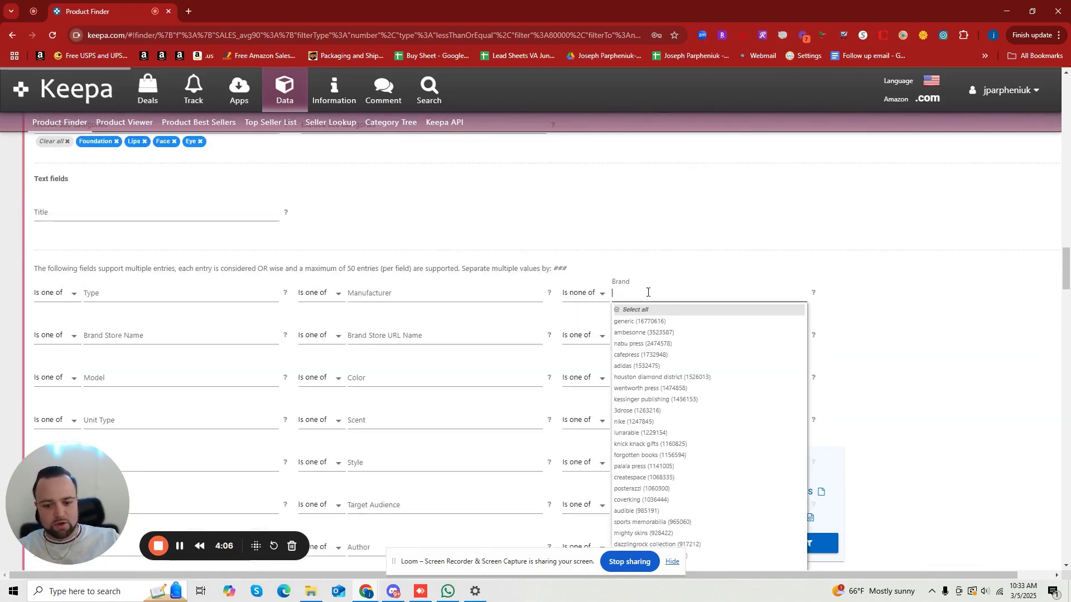
type("maybe")
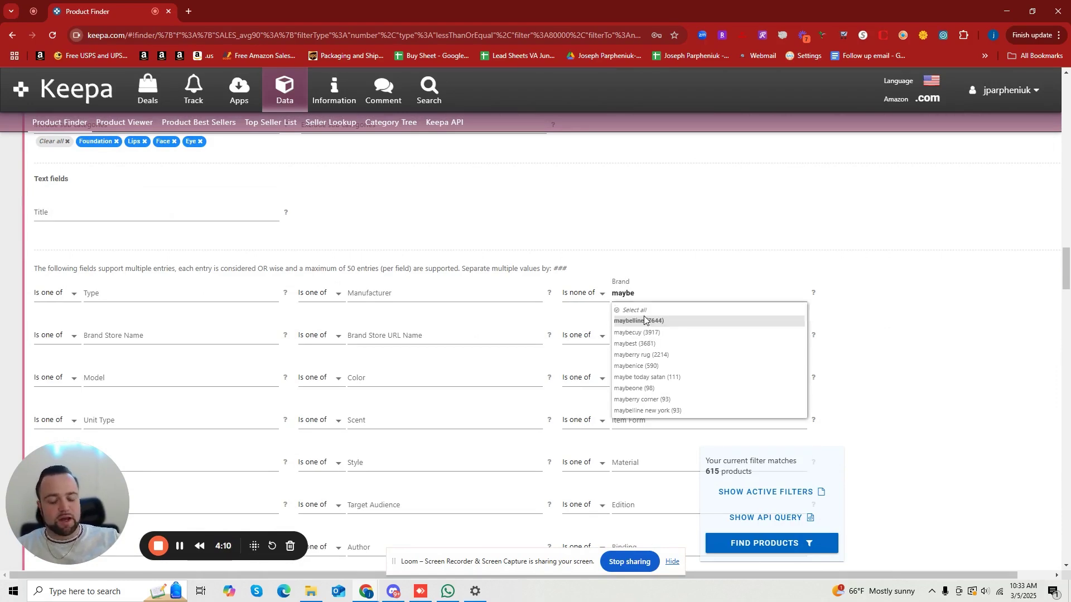
left_click(644, 319)
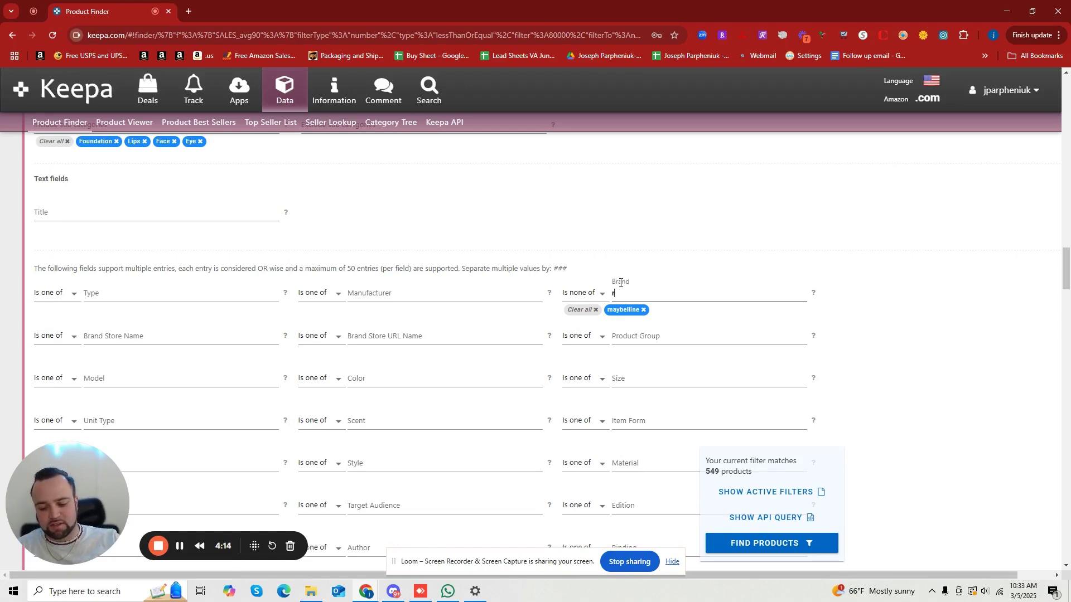
type("revlon")
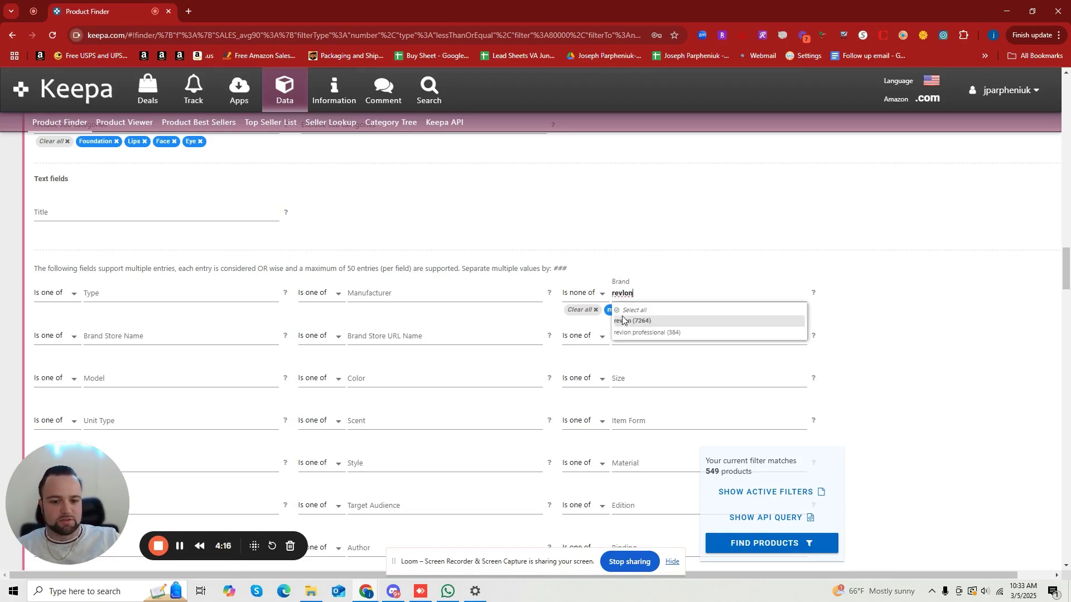
left_click(626, 320)
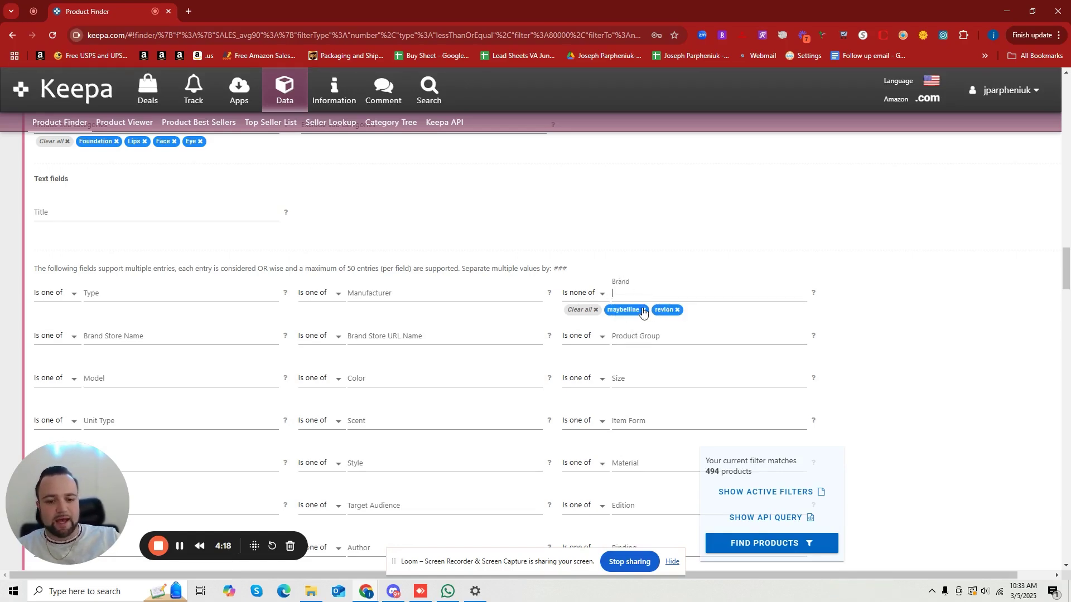
- Remove the maybelline and revlon exclusions and switch Brand to 'Is one of'
left_click(643, 310)
left_click(631, 310)
left_click(577, 295)
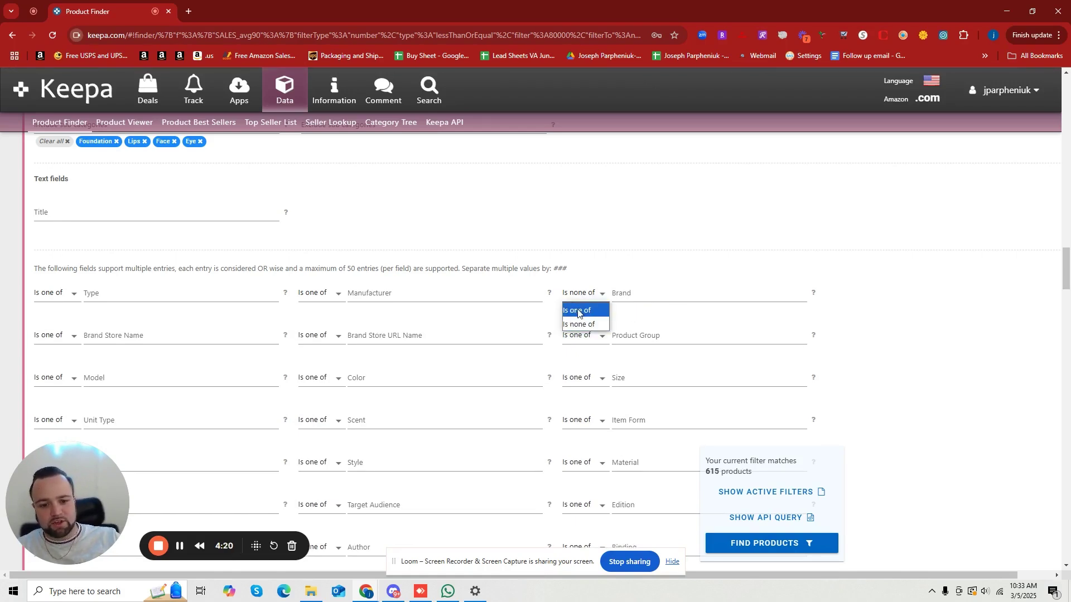
left_click(577, 311)
left_click(624, 295)
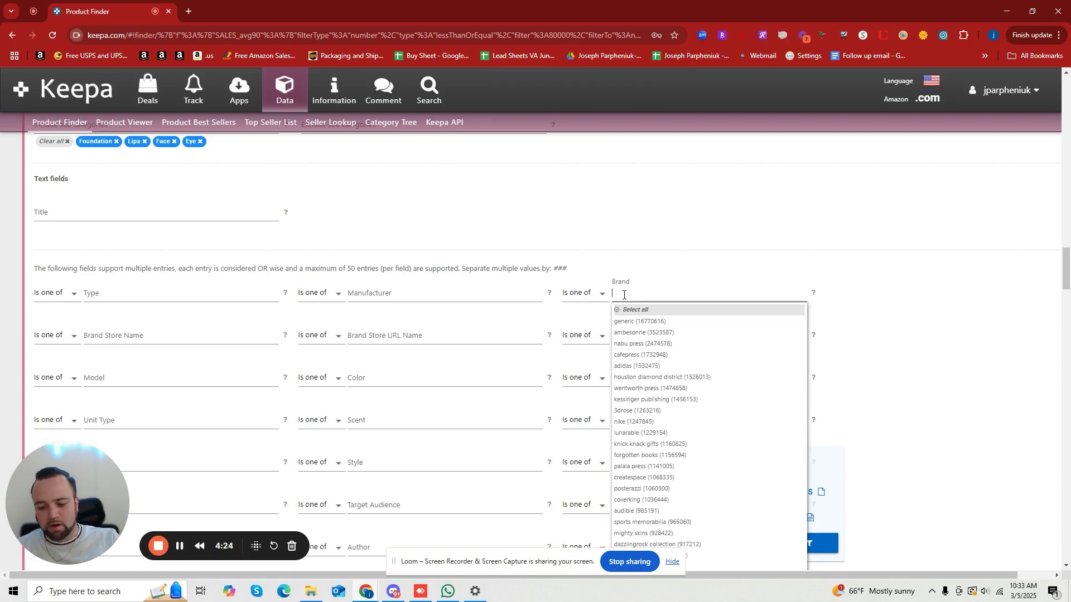
- Filter by brand laura geller new york and list its 7 products
type("laura geller")
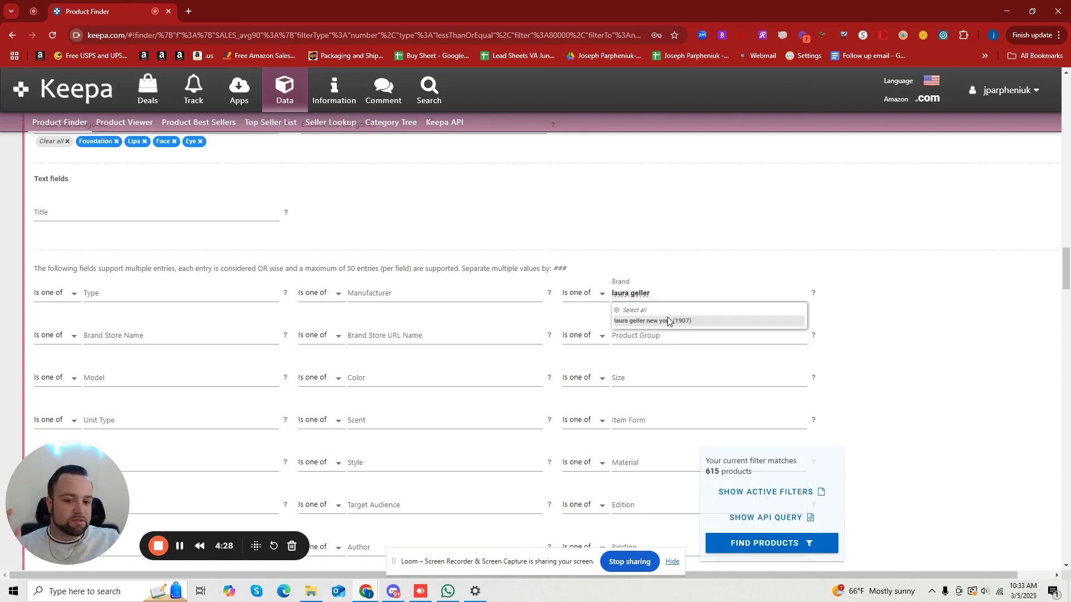
left_click(663, 321)
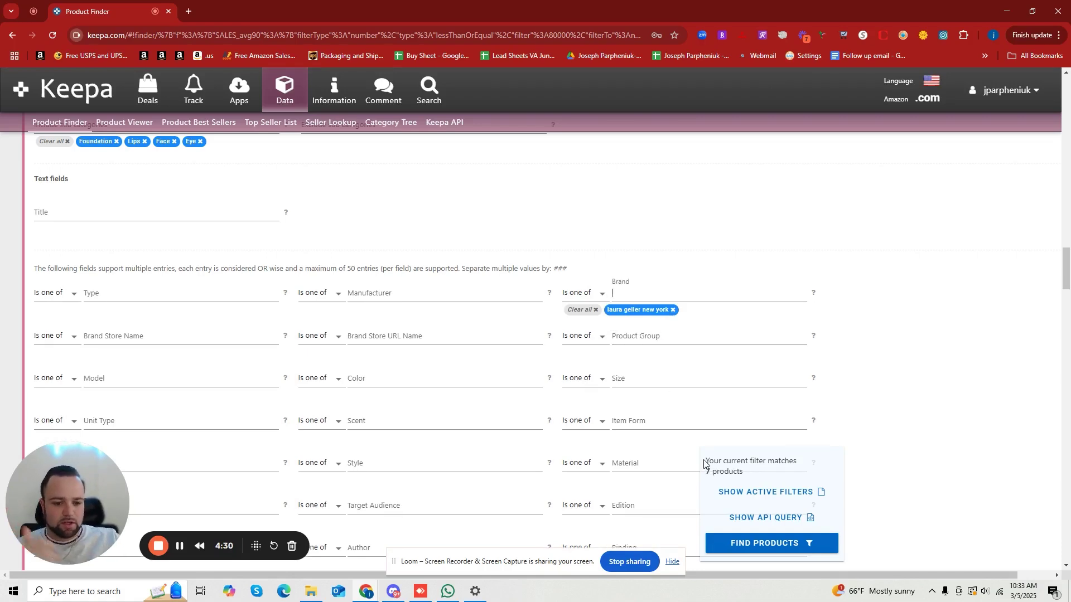
left_click(717, 544)
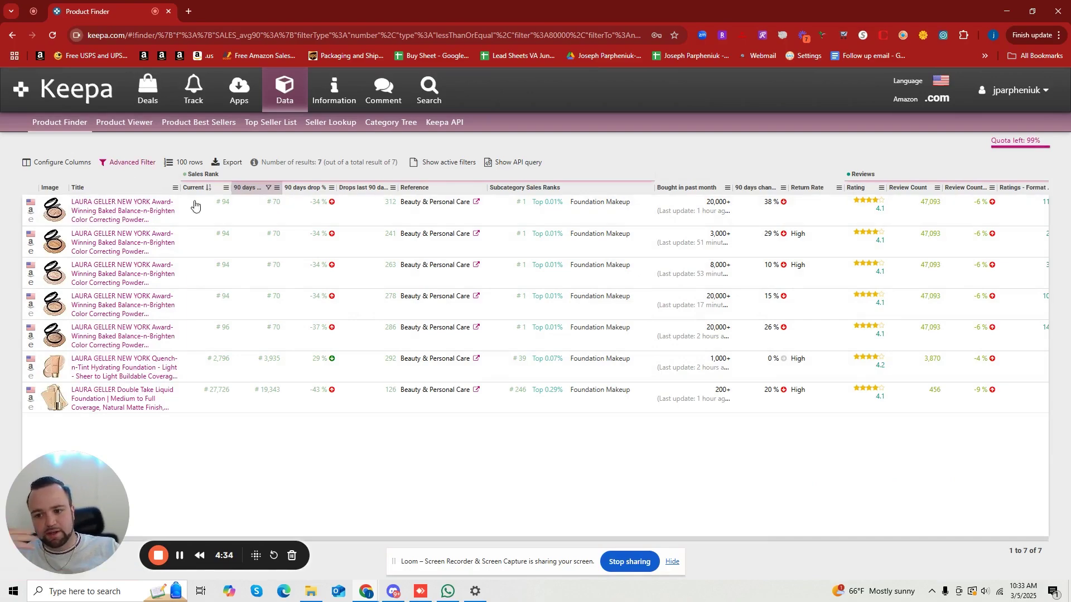
- Back in the filters, remove the laura geller new york brand, restoring 615 matches
key("alt+Left")
scroll(813, 415, "down", 10)
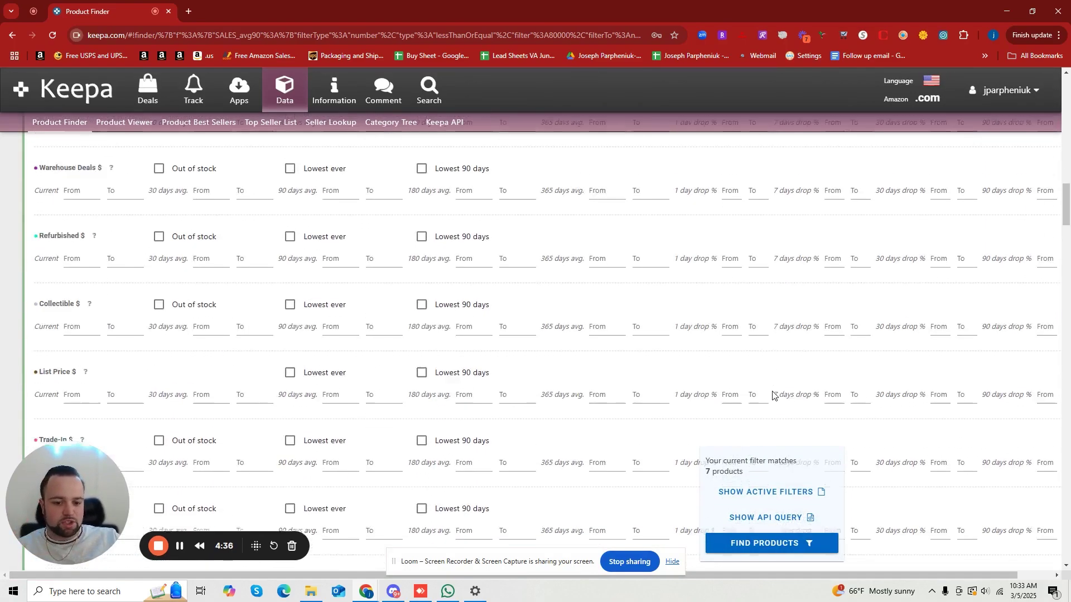
scroll(772, 394, "down", 10)
left_click(635, 187)
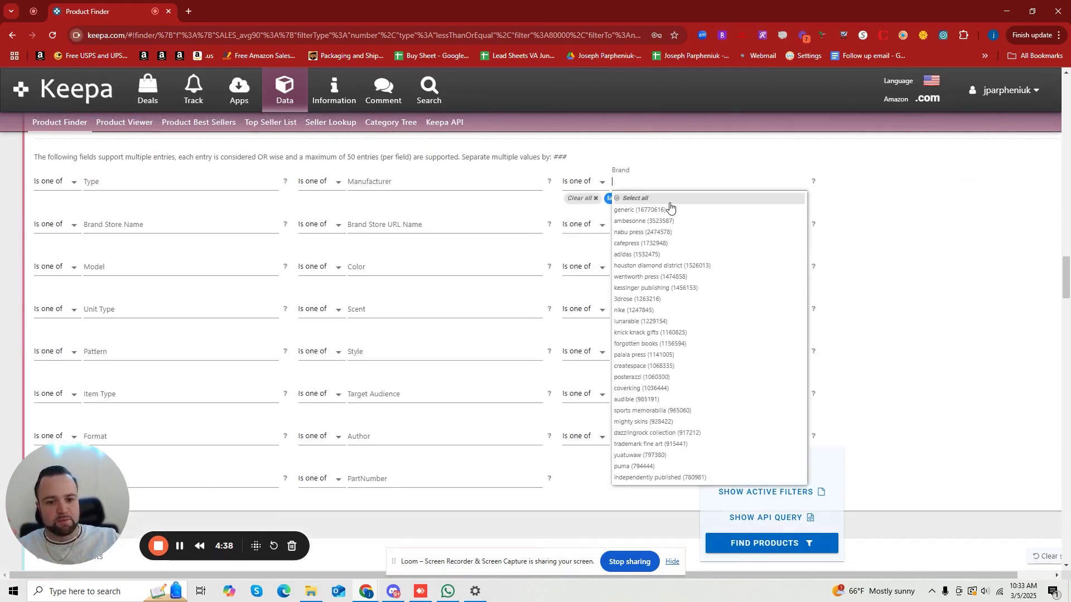
left_click(901, 257)
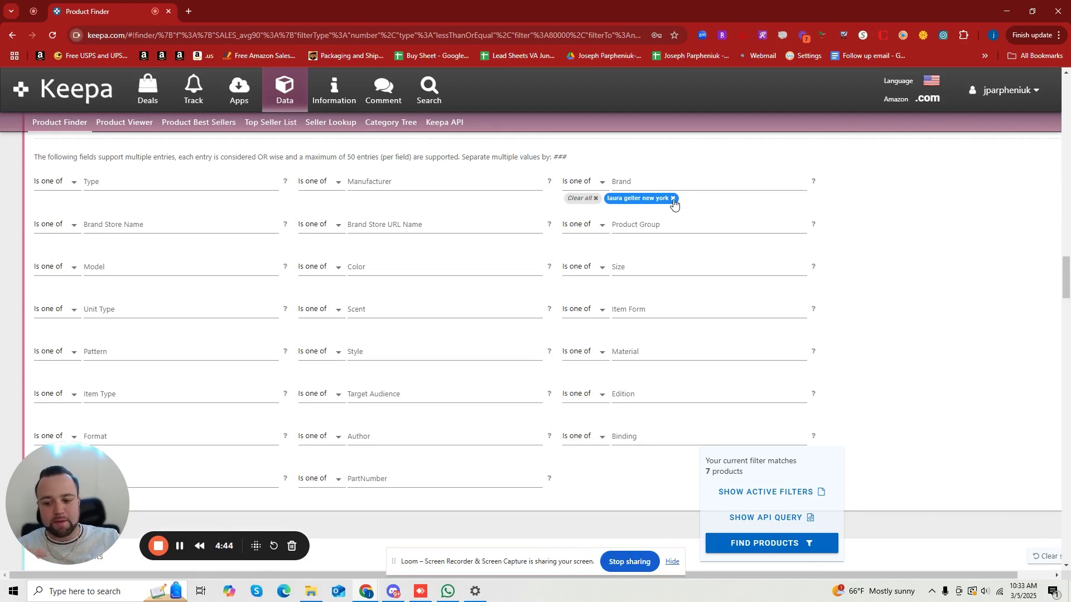
left_click(673, 200)
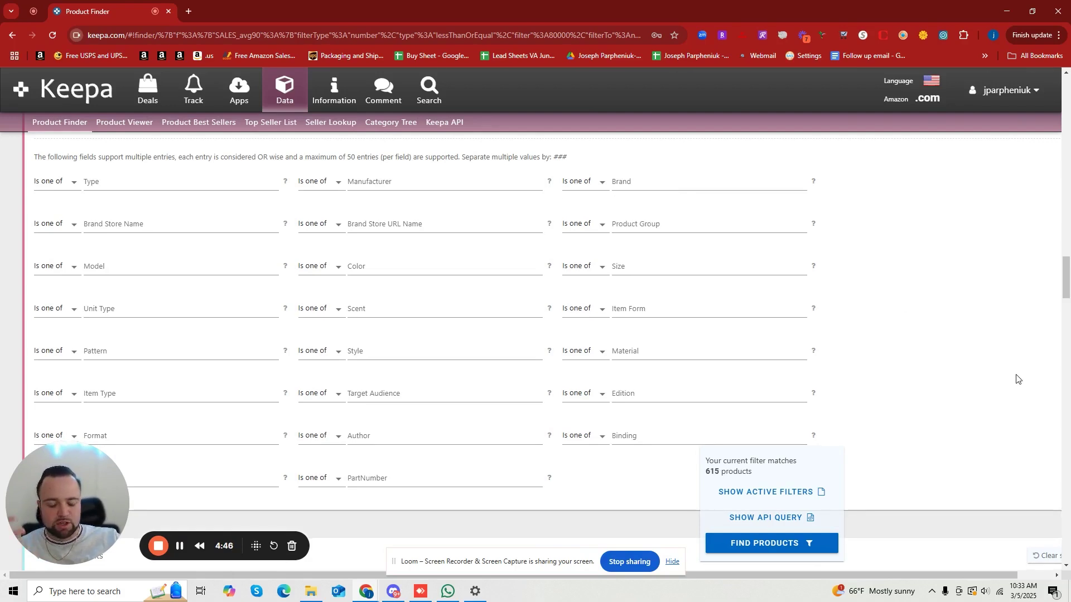
- Remove the Eye, Face, Lips and Foundation sub-categories
scroll(820, 442, "up", 4)
scroll(218, 297, "up", 1)
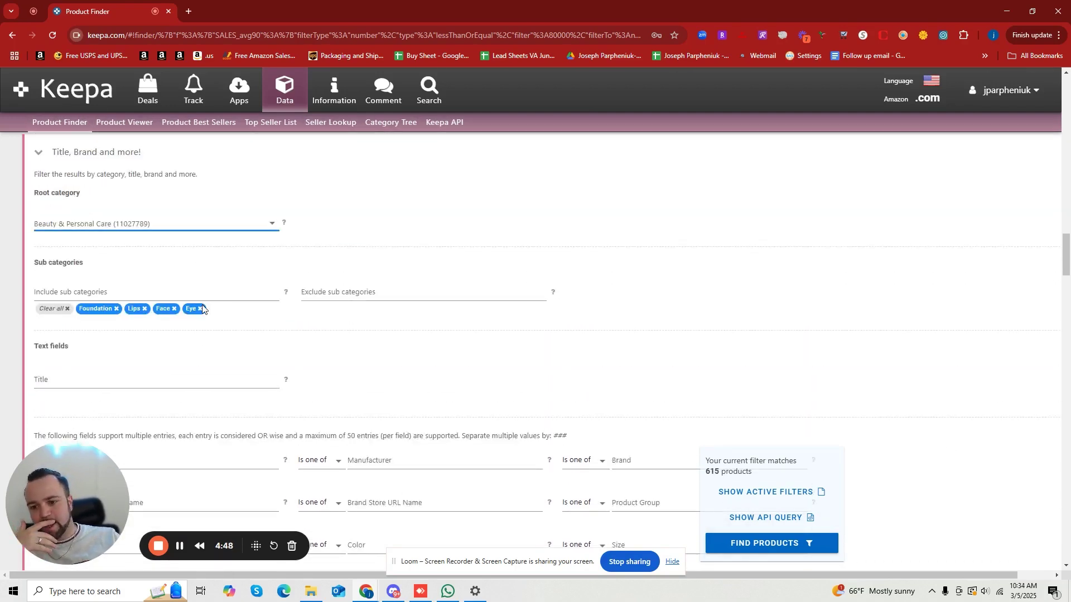
left_click(200, 309)
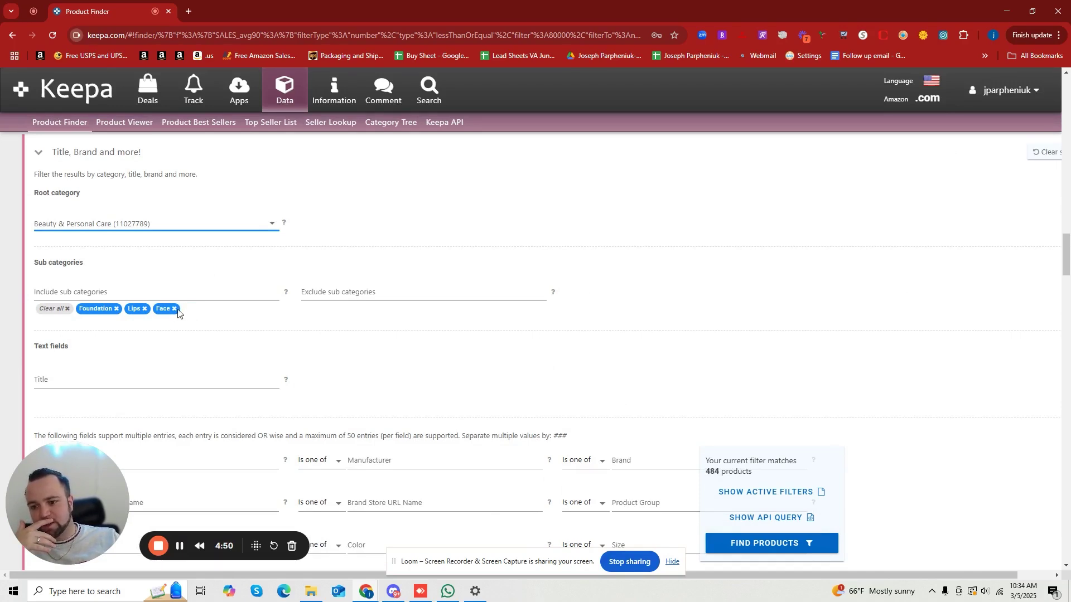
double_click(174, 309)
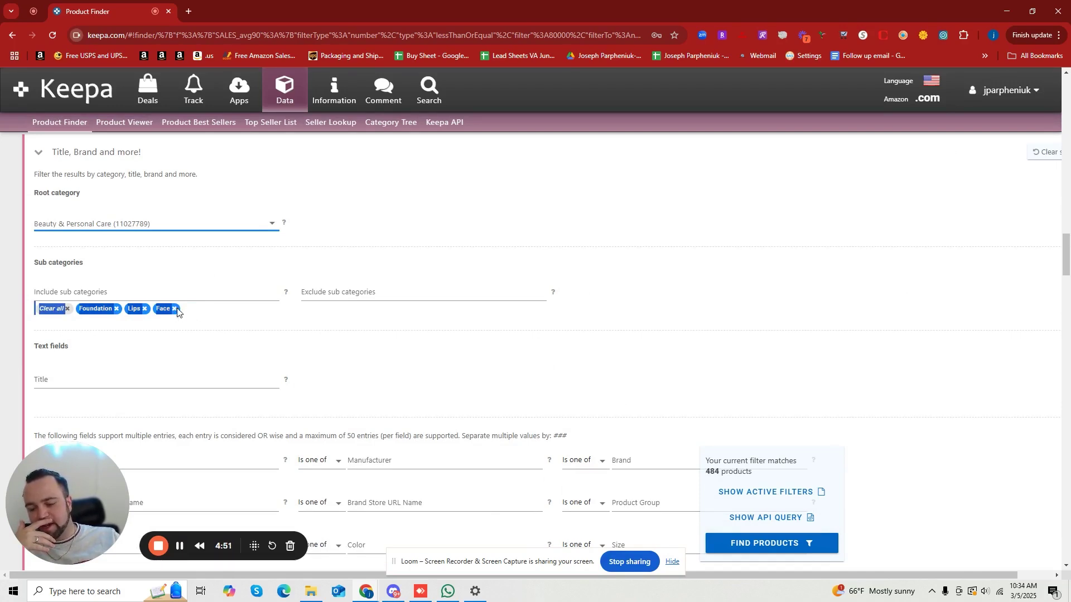
left_click(145, 308)
left_click(117, 309)
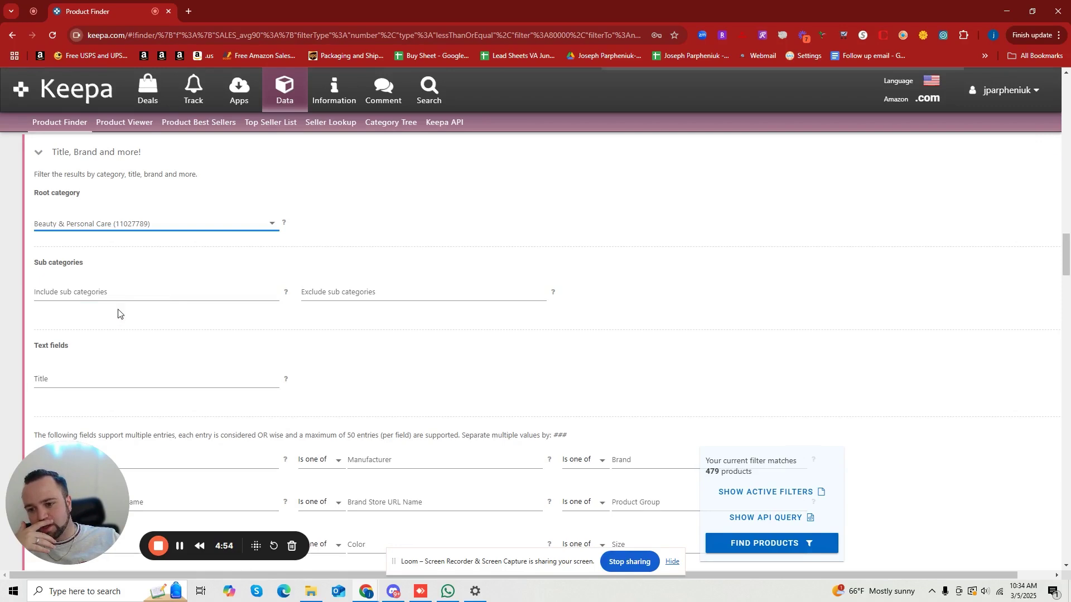
- Reselect Beauty & Personal Care as the root category
left_click(128, 225)
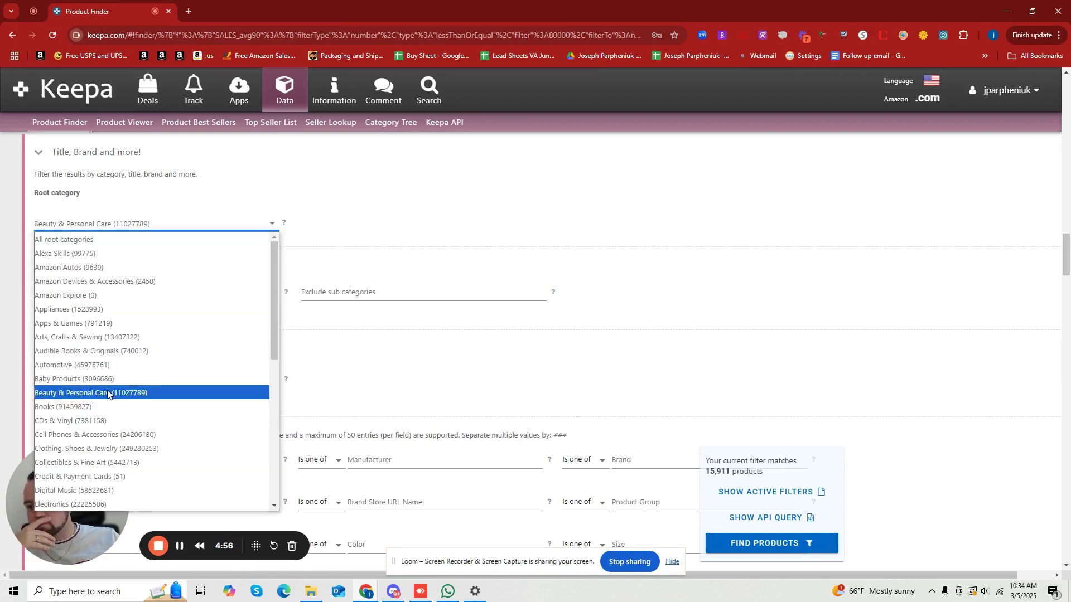
scroll(107, 394, "down", 5)
scroll(84, 393, "up", 5)
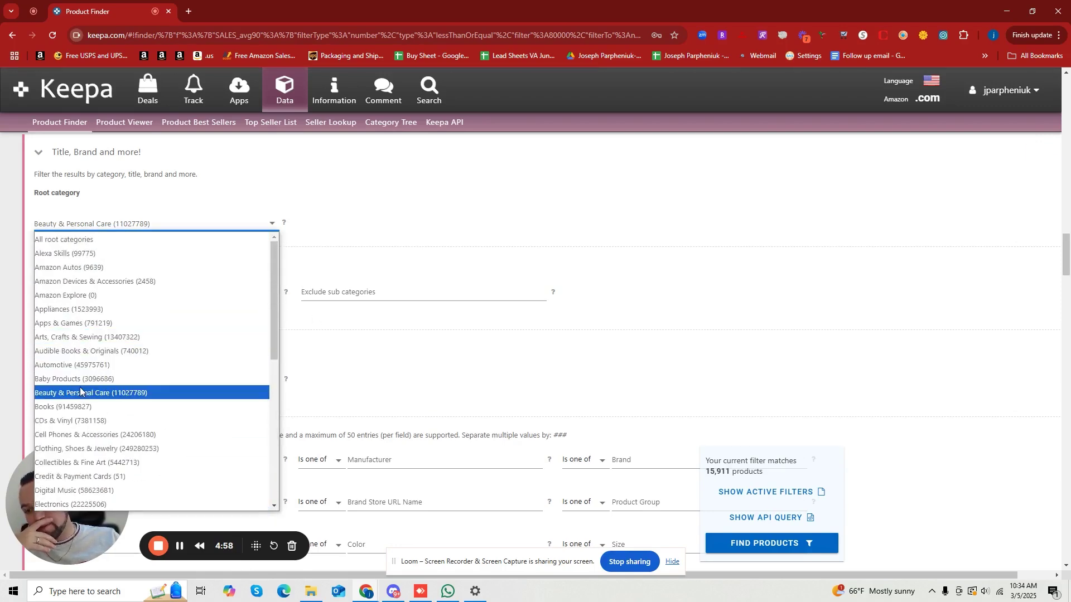
left_click(82, 393)
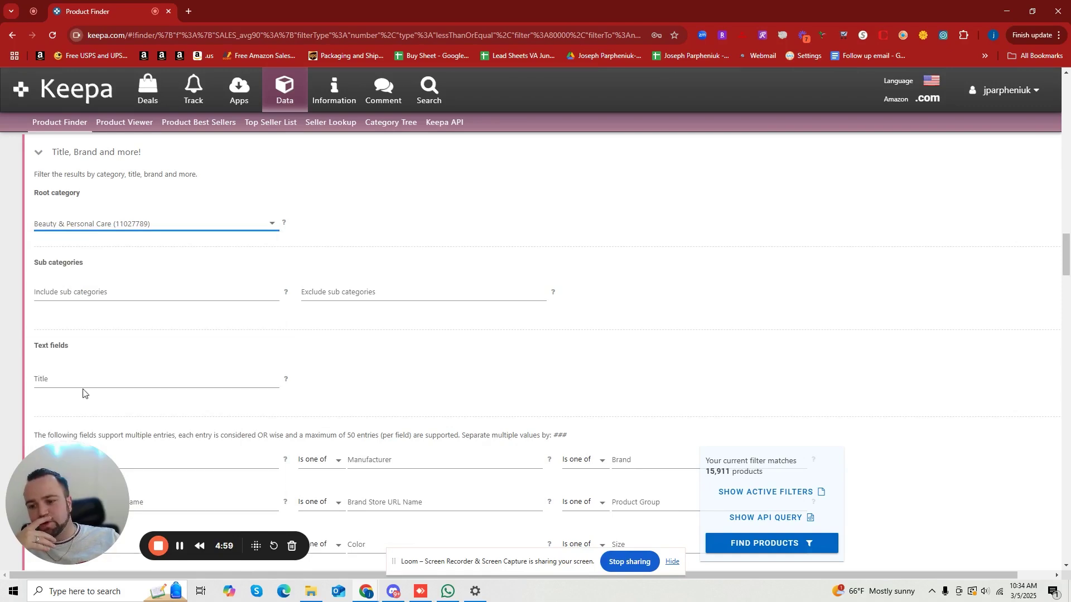
- Include the Shampoos and Shampoo & Conditioner Sets sub-categories, giving 387 matches
left_click(128, 294)
type("shampo")
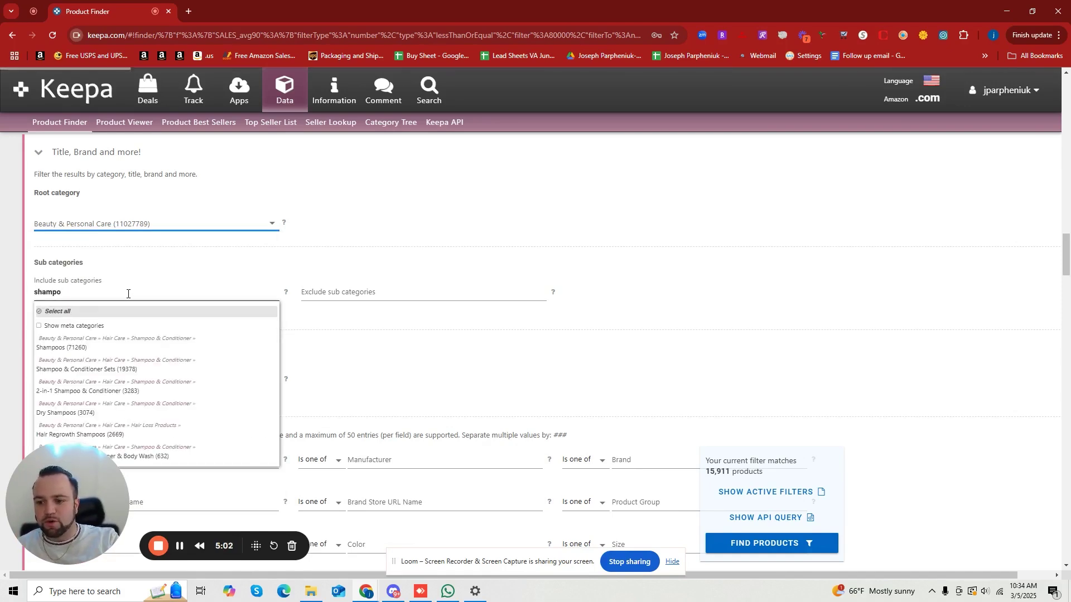
left_click(91, 349)
type("sham")
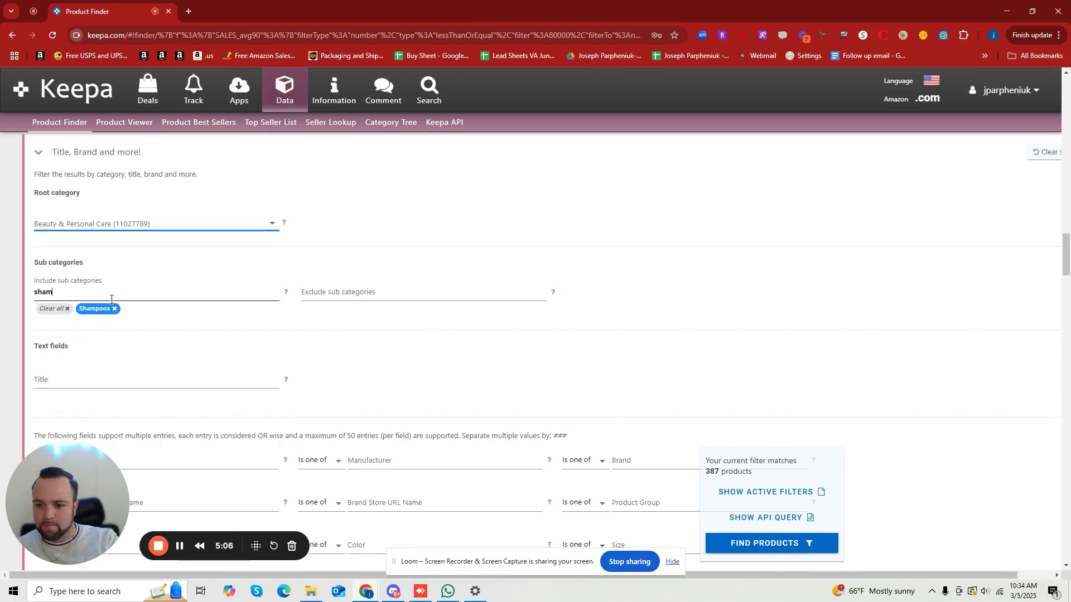
type("poo")
left_click(108, 365)
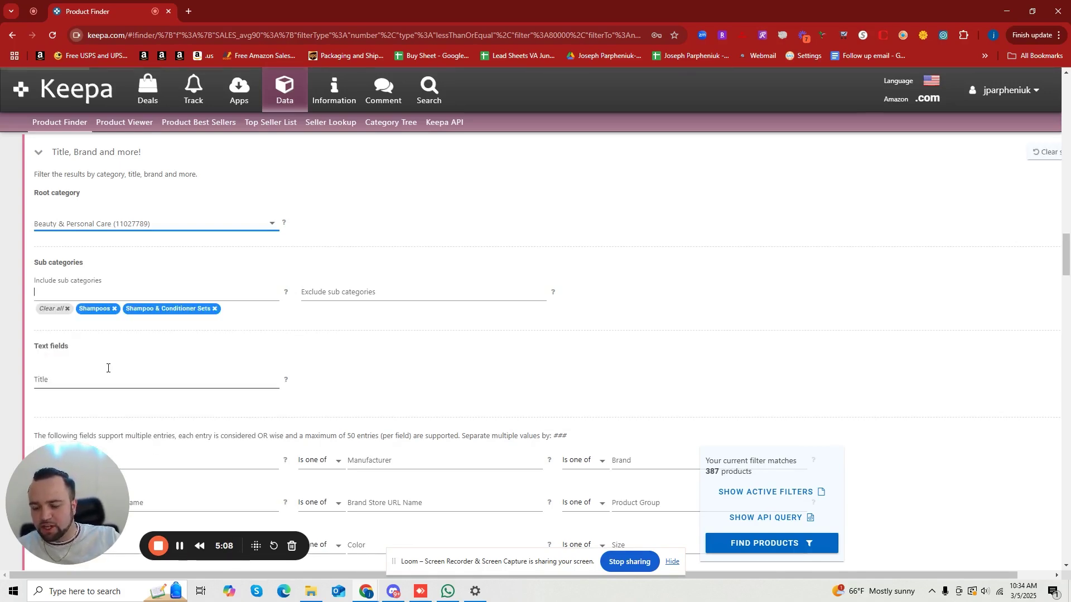
- Review the filter sections and search for the 527 shampoo sub-category products
scroll(203, 285, "up", 10)
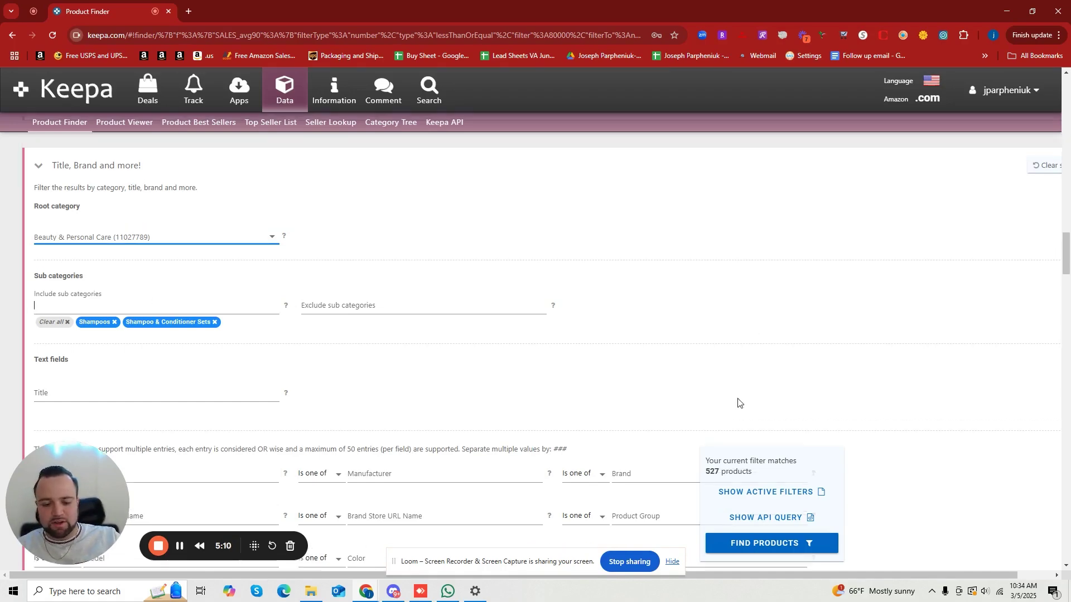
scroll(421, 240, "up", 15)
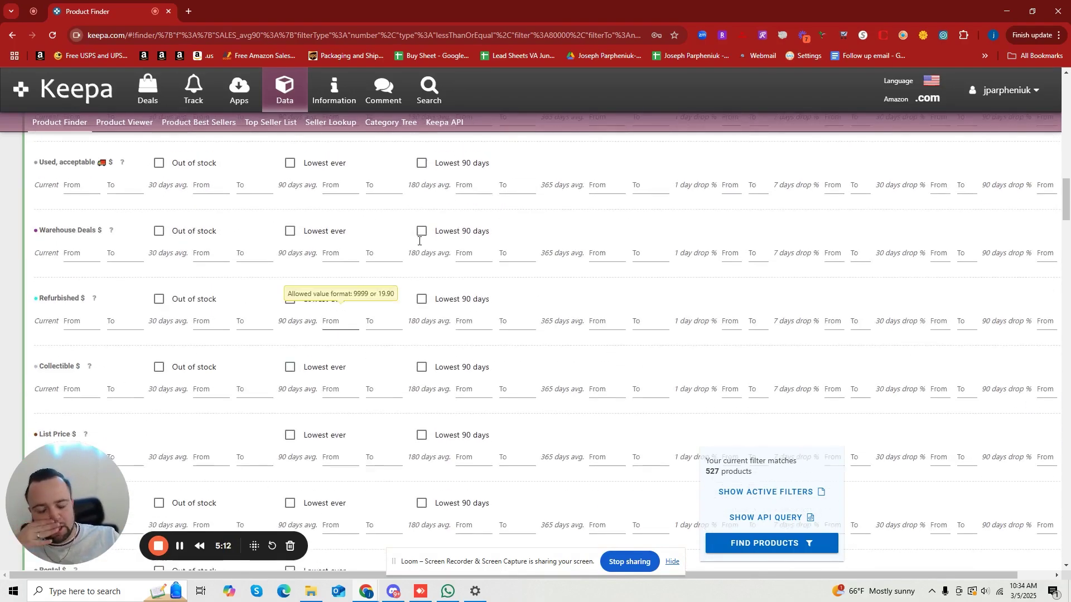
scroll(421, 244, "up", 2)
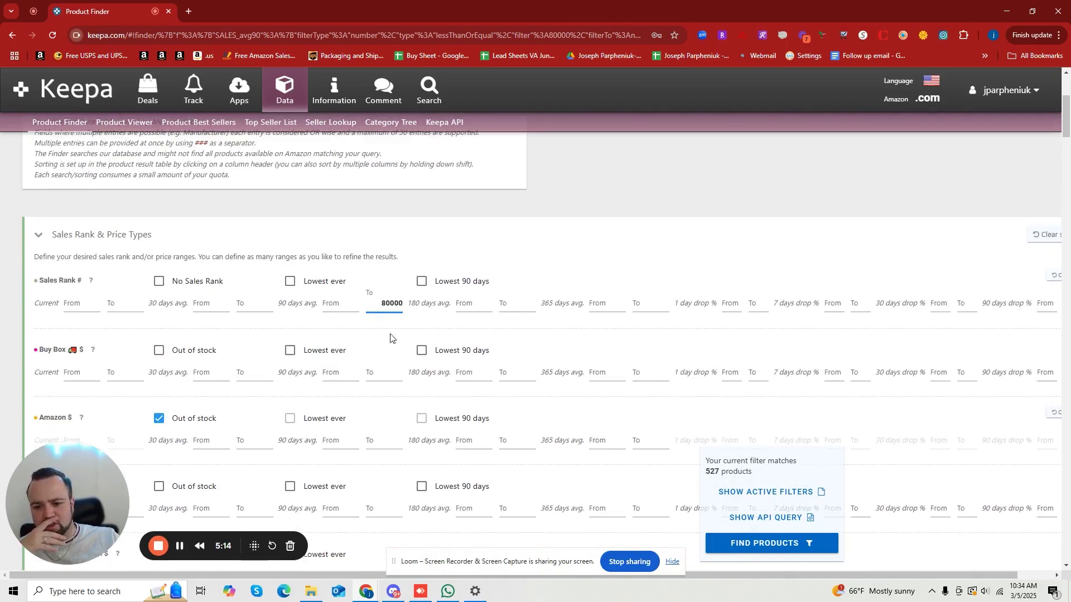
scroll(382, 407, "down", 10)
right_click(382, 406)
scroll(911, 399, "down", 15)
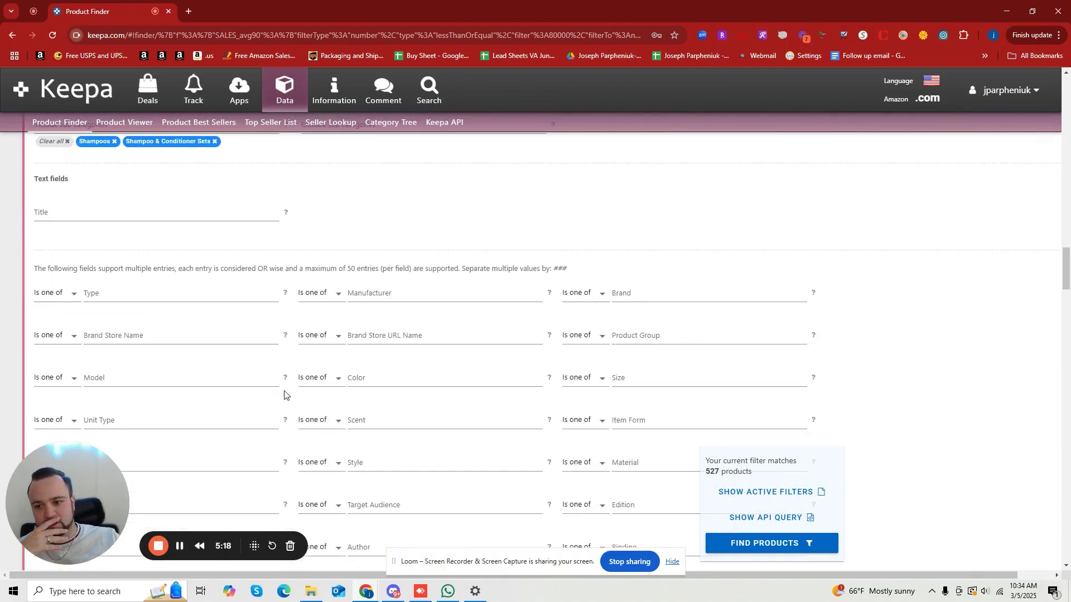
scroll(284, 395, "down", 10)
scroll(327, 311, "up", 3)
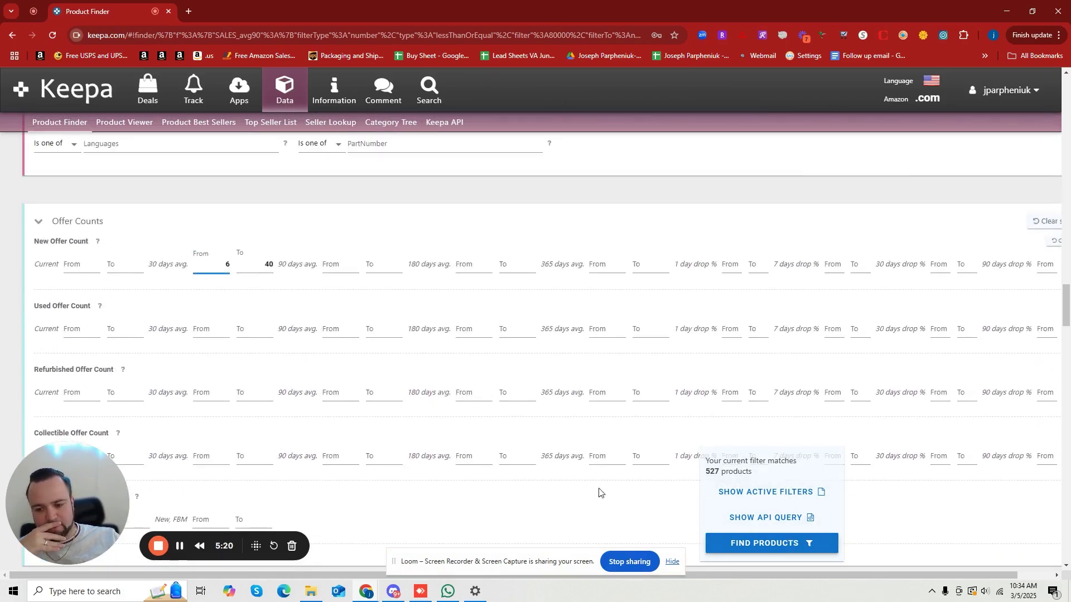
scroll(411, 225, "up", 8)
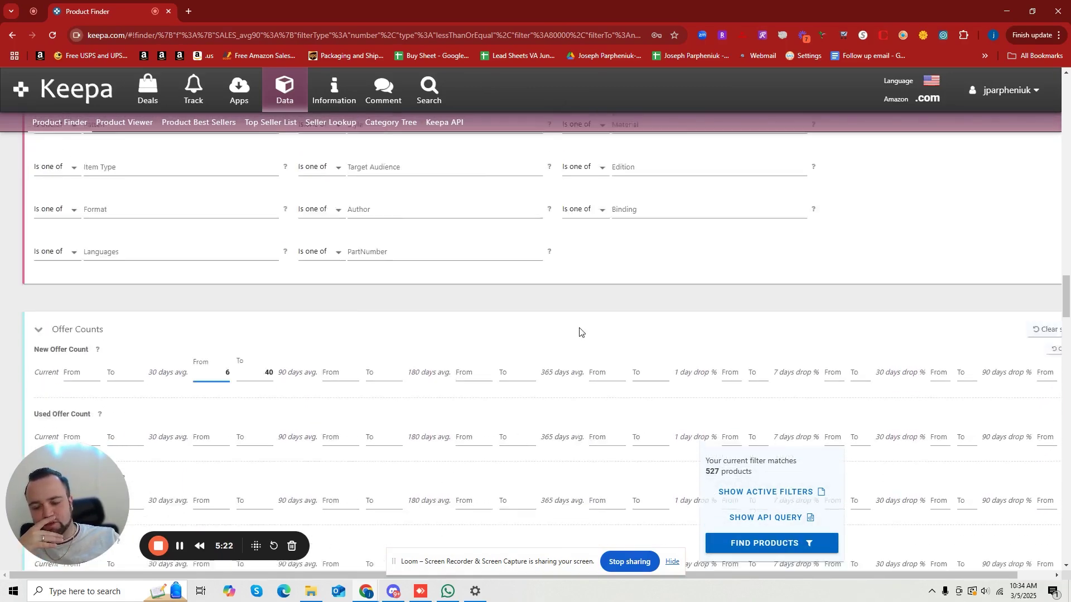
scroll(428, 258, "up", 15)
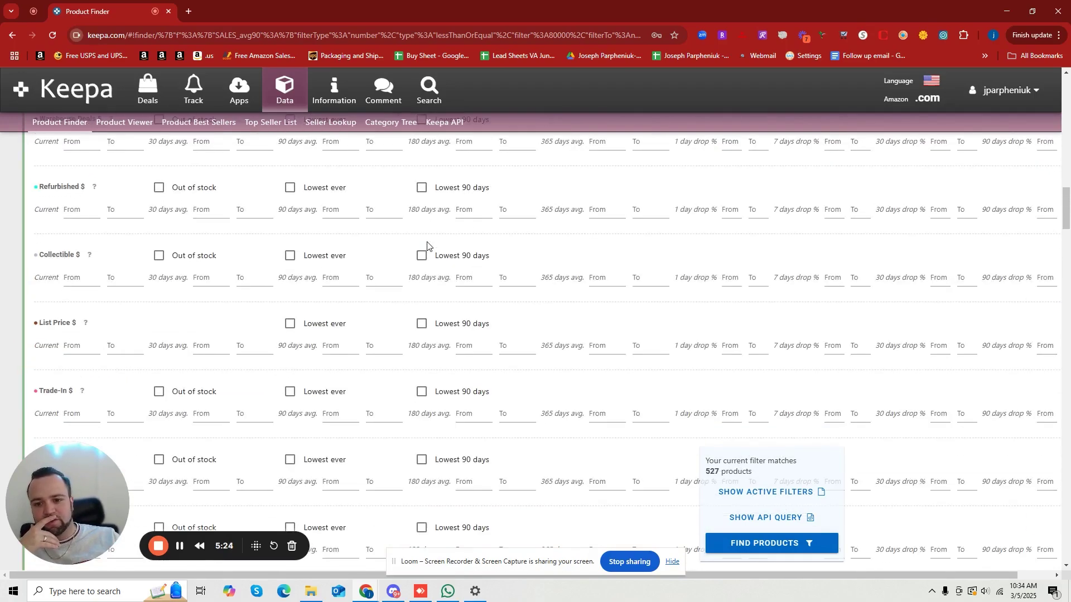
scroll(357, 242, "down", 8)
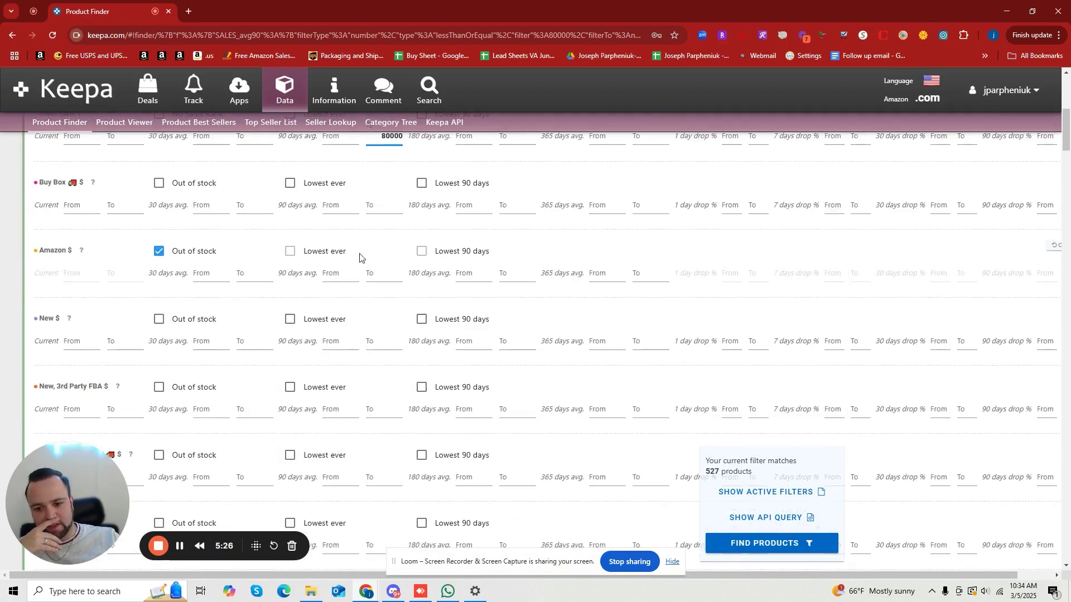
left_click(735, 544)
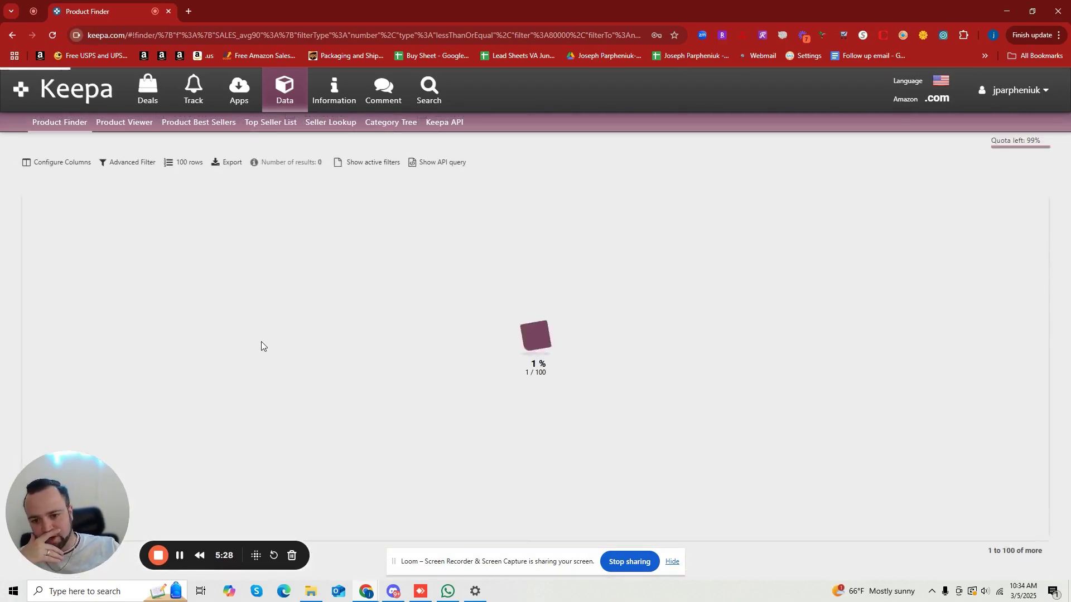
- Scroll to the end of the 527 shampoo results and return to the Product Finder filter form
scroll(151, 324, "down", 20)
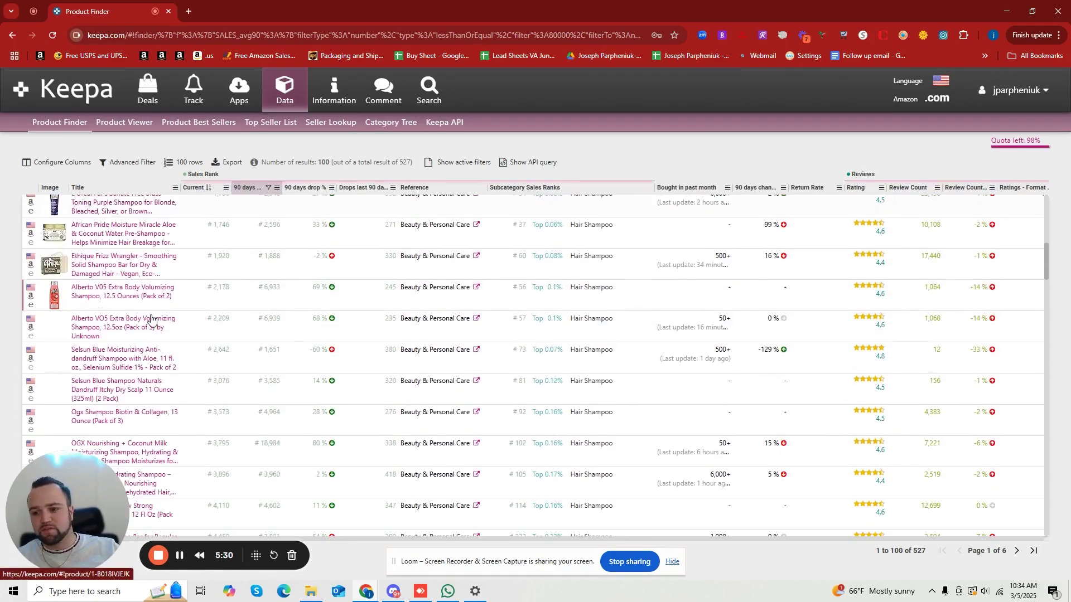
scroll(166, 310, "down", 3)
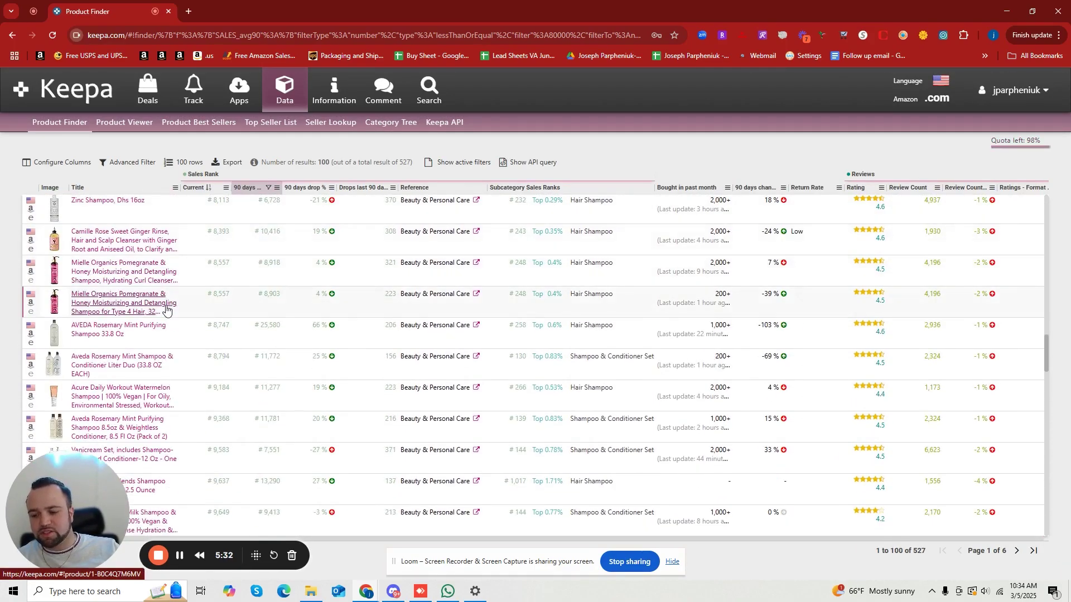
scroll(166, 310, "down", 4)
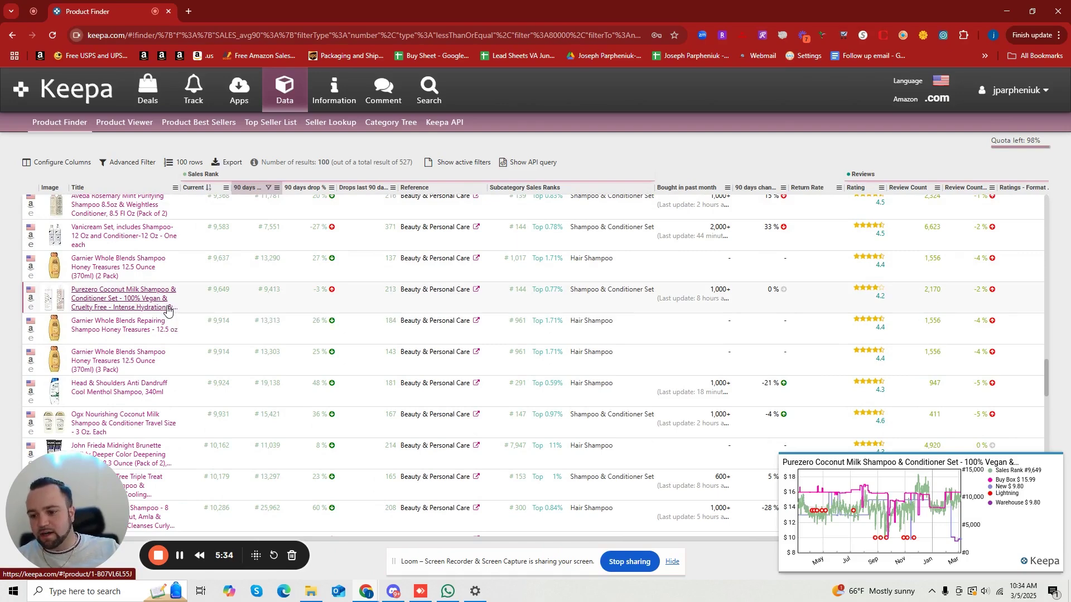
scroll(167, 308, "down", 2)
scroll(122, 318, "down", 2)
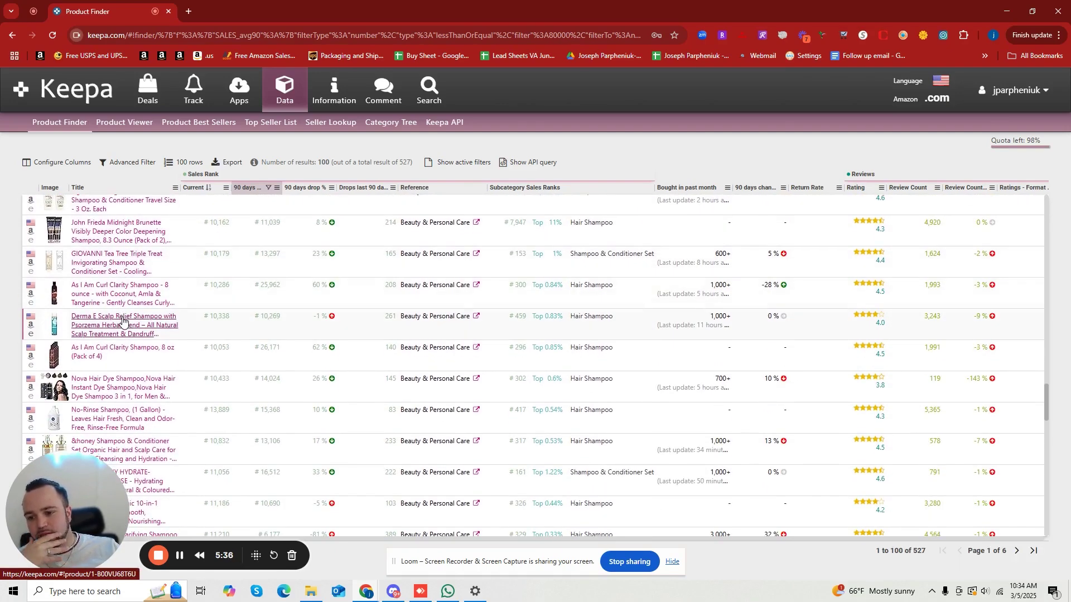
scroll(122, 318, "down", 3)
scroll(108, 312, "down", 4)
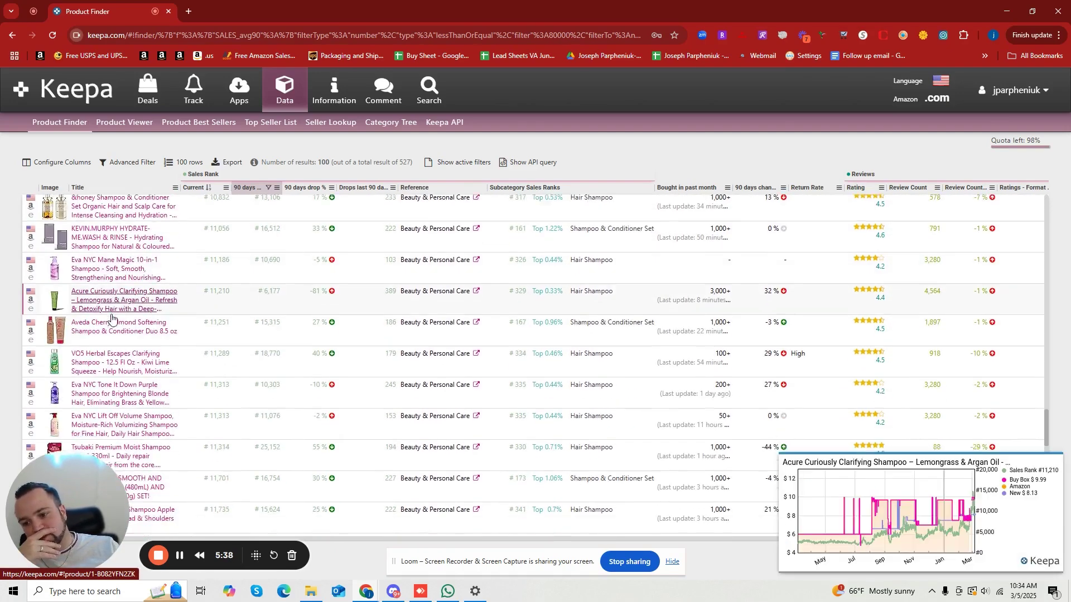
left_click(132, 169)
- Add Body Washes to the included subcategories and rerun the search for 1,007 products
scroll(184, 363, "down", 10)
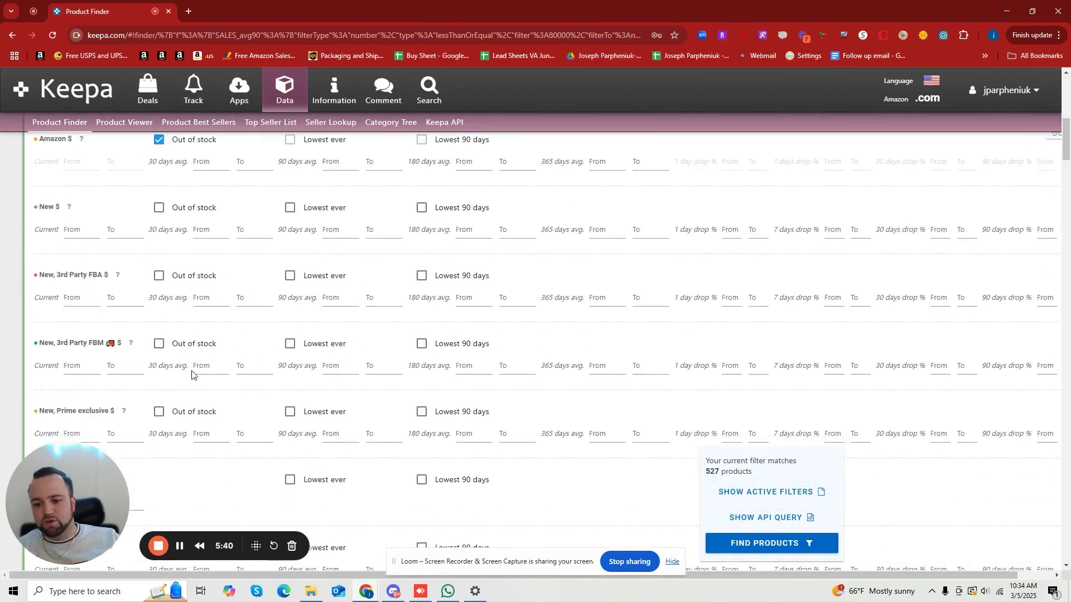
scroll(212, 385, "down", 8)
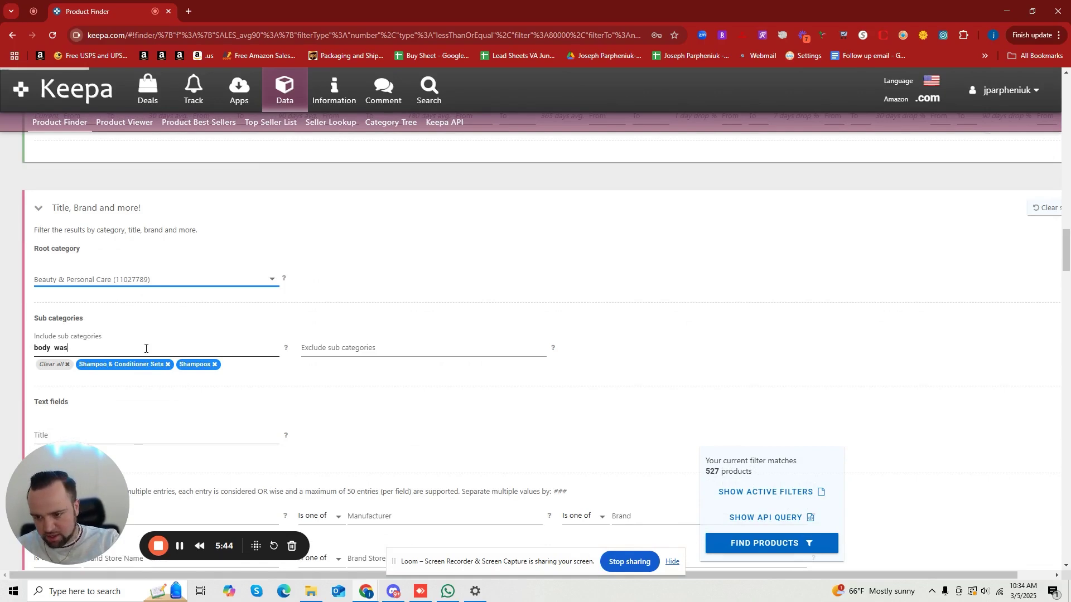
type("h")
left_click(115, 397)
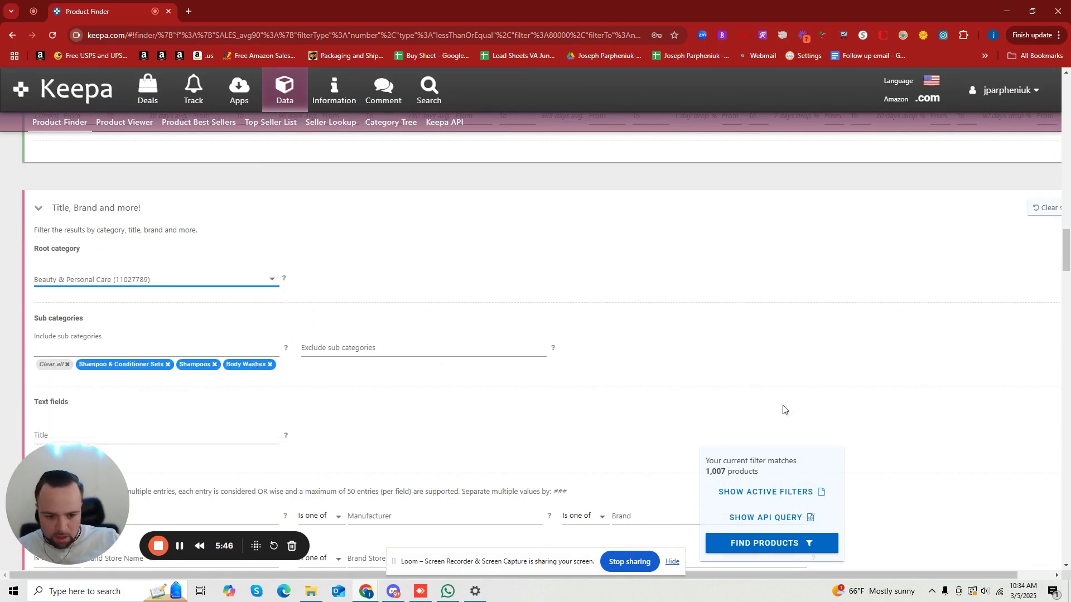
left_click(754, 547)
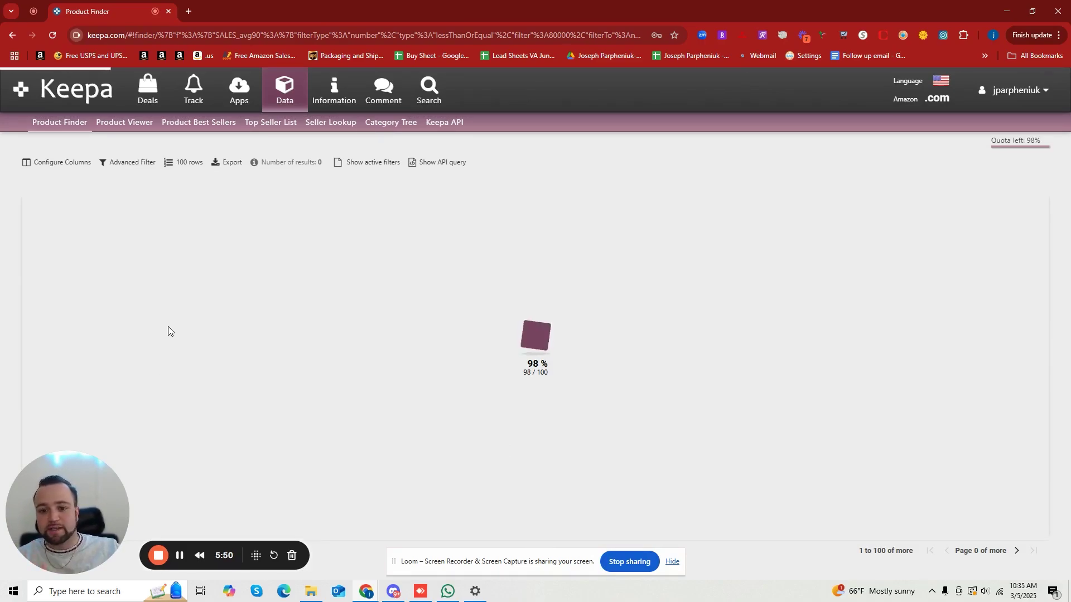
- Review the 1,007 results and copy the results page address
scroll(173, 332, "down", 15)
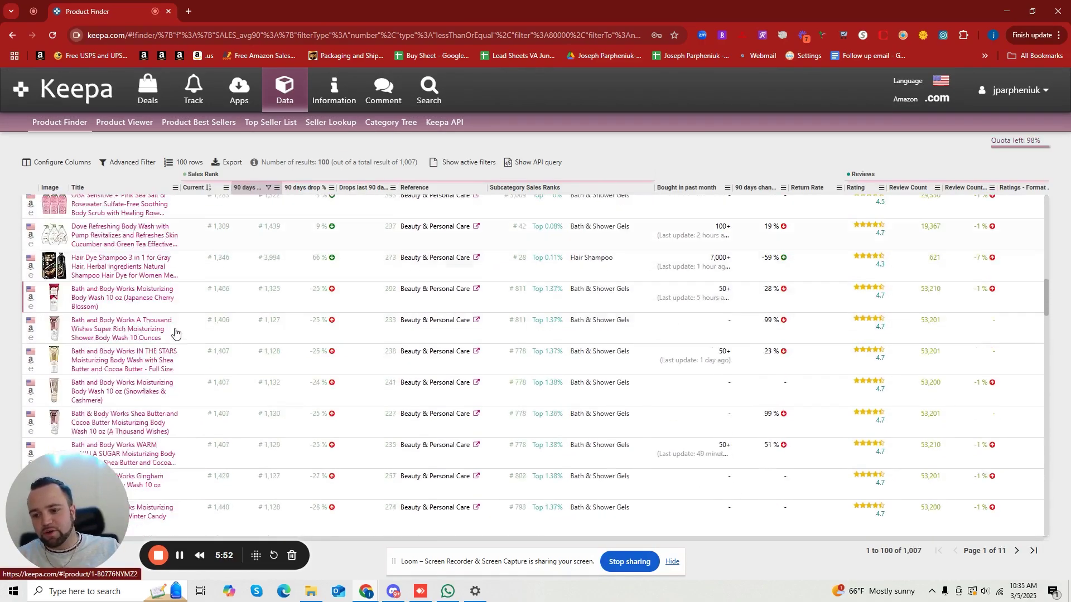
scroll(175, 333, "down", 10)
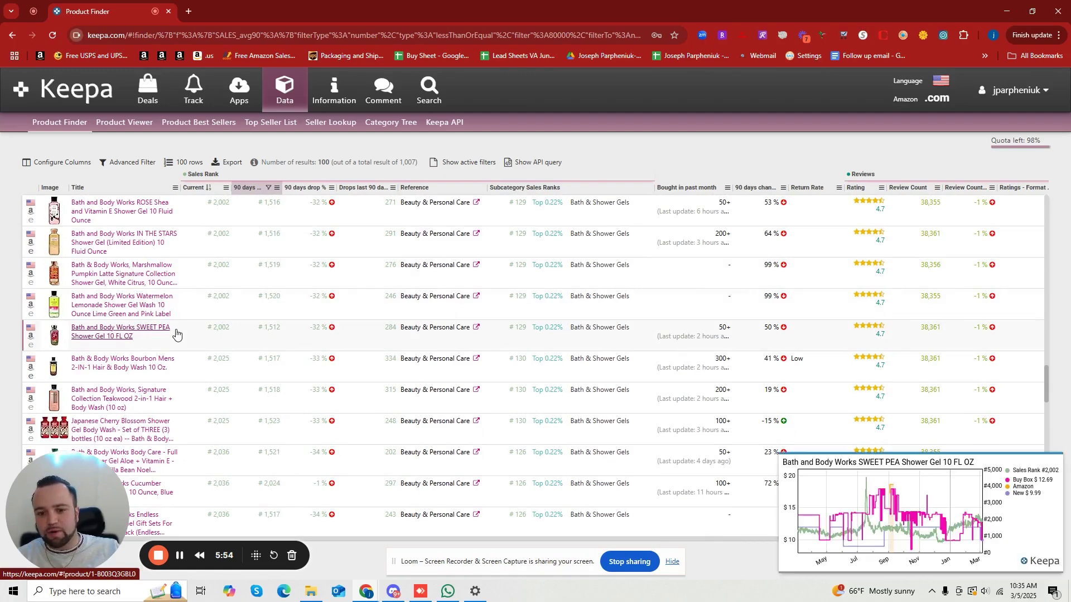
scroll(176, 332, "down", 10)
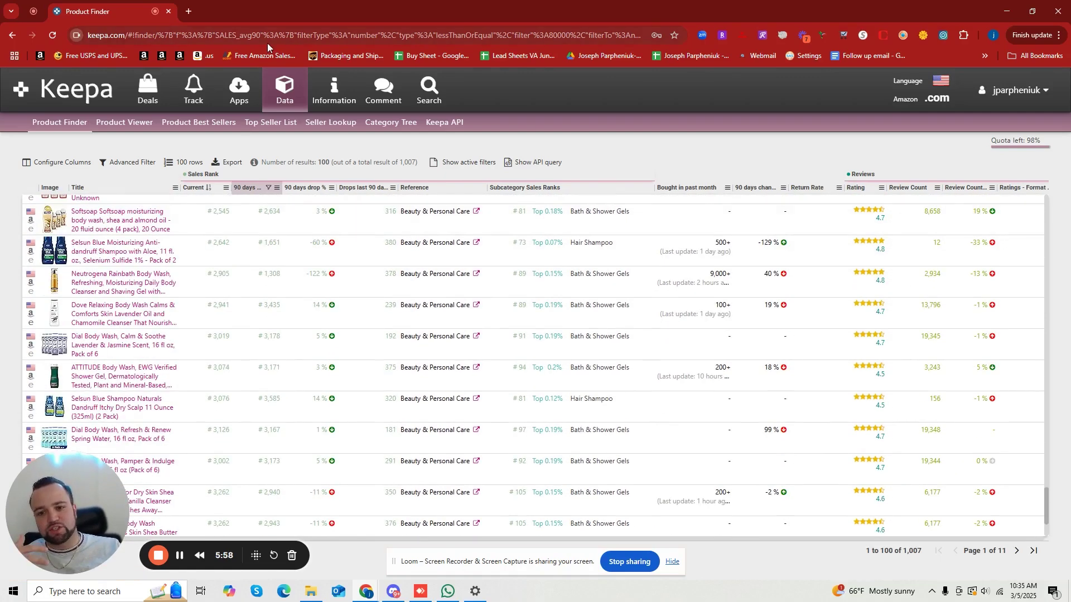
left_click(267, 42)
right_click(268, 34)
left_click(301, 139)
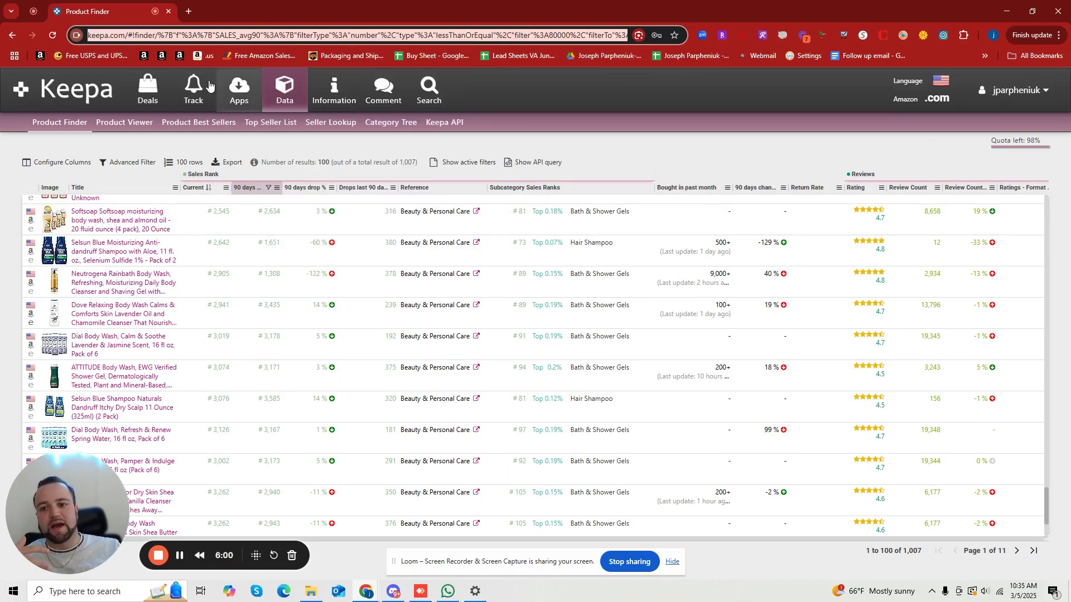
- Scroll back up and reopen the product filter form
scroll(158, 214, "up", 3)
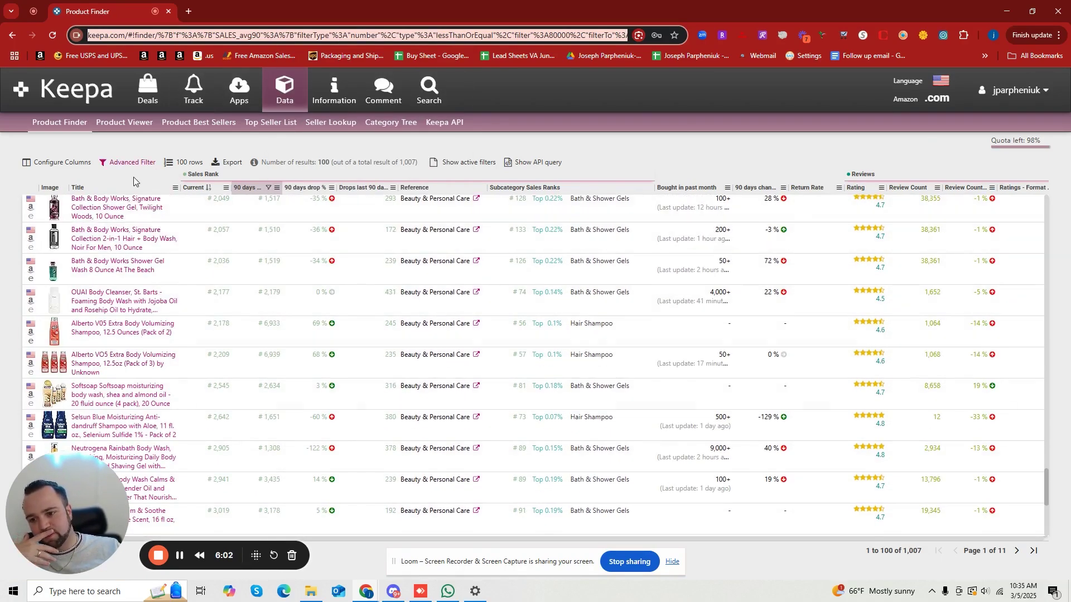
scroll(133, 180, "up", 5)
left_click(126, 168)
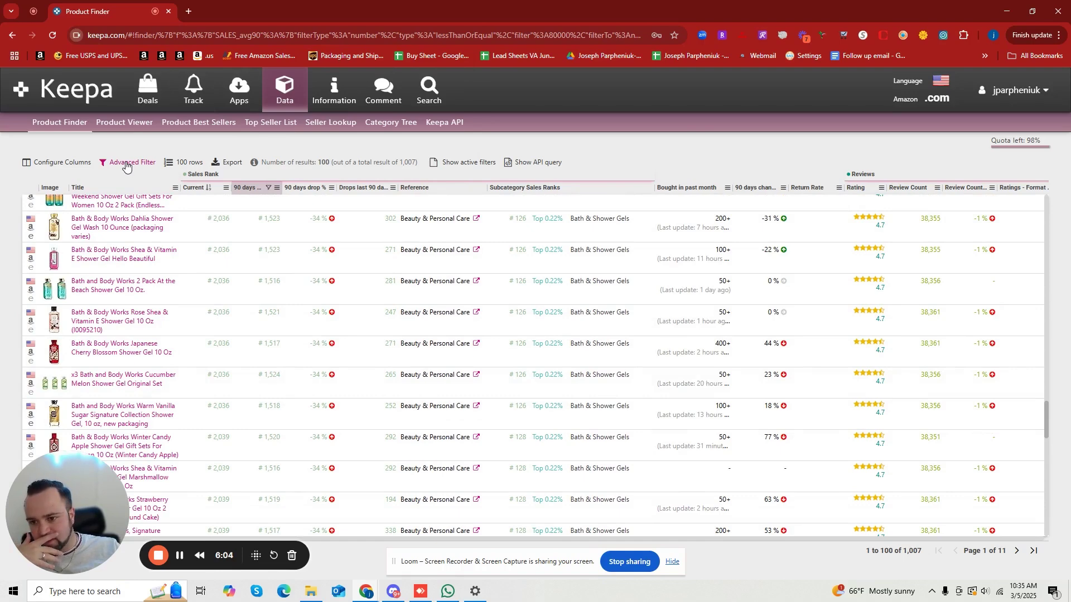
left_click(126, 162)
- Remove the Shampoos, Shampoo & Conditioner Sets and Body Washes subcategories from the filter
scroll(357, 390, "down", 5)
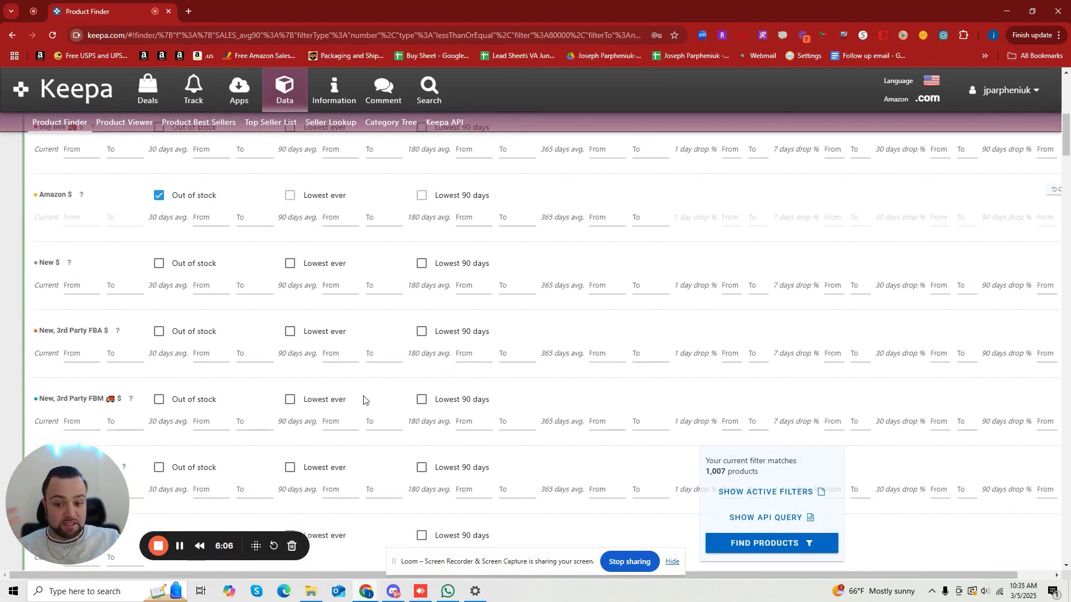
scroll(363, 400, "down", 4)
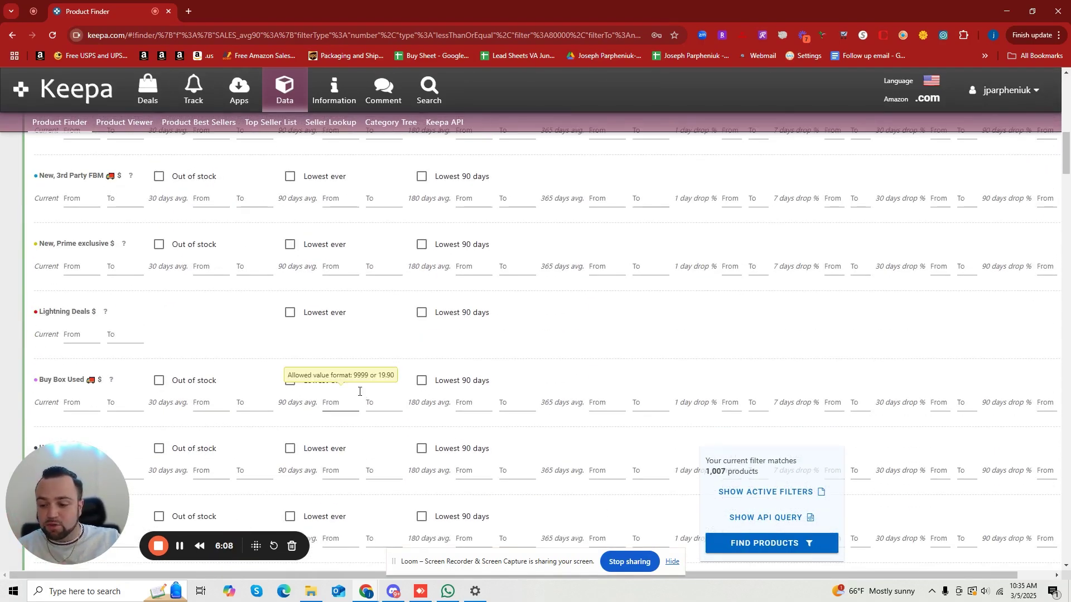
scroll(357, 396, "down", 6)
scroll(223, 357, "up", 6)
scroll(165, 320, "up", 9)
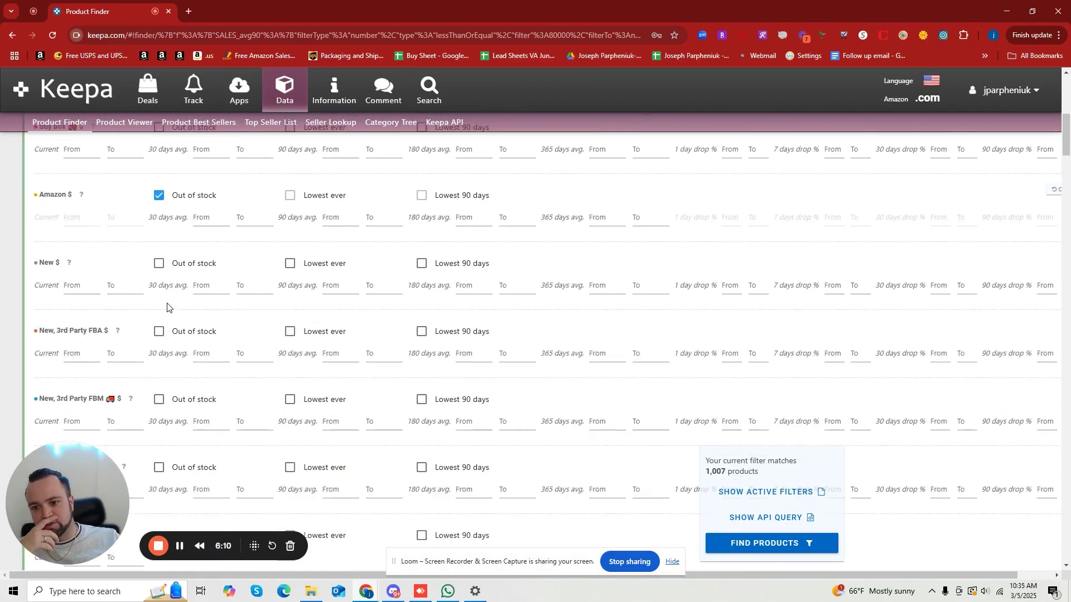
scroll(150, 334, "down", 16)
scroll(167, 401, "down", 11)
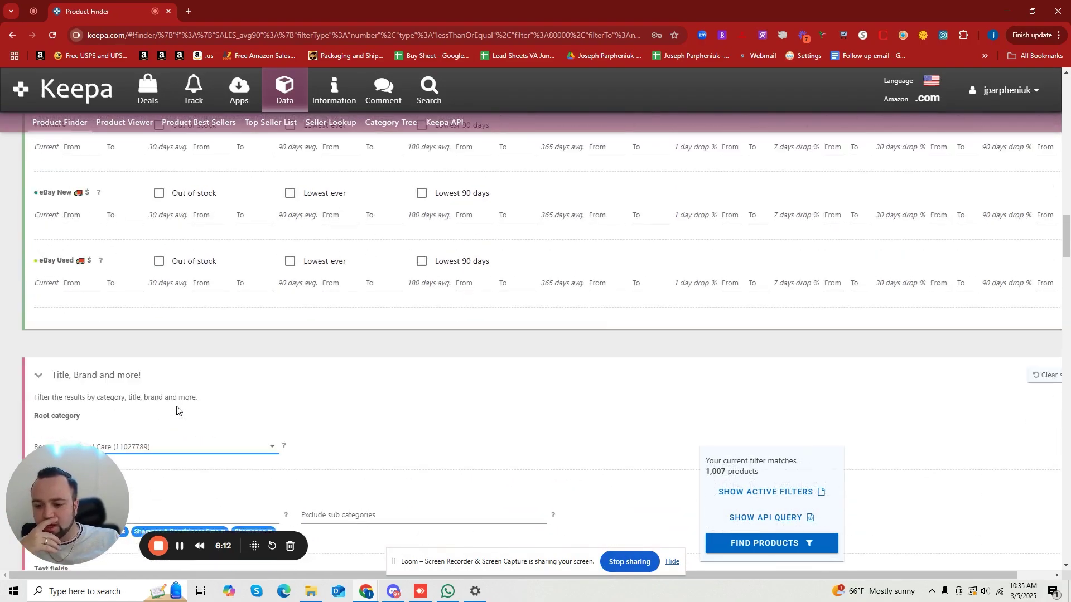
scroll(162, 363, "up", 3)
left_click(145, 285)
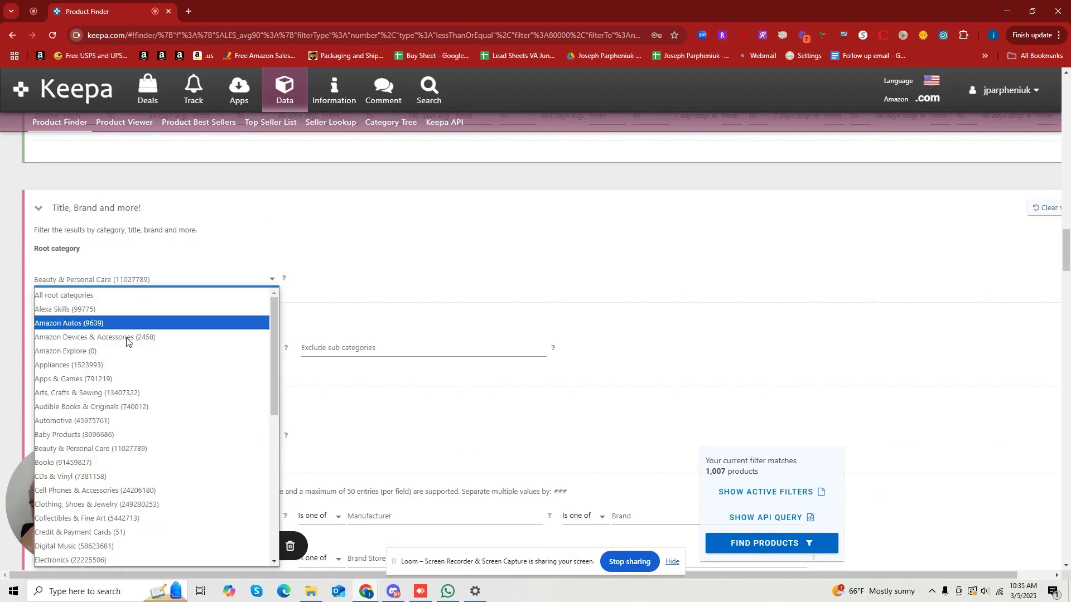
left_click(342, 415)
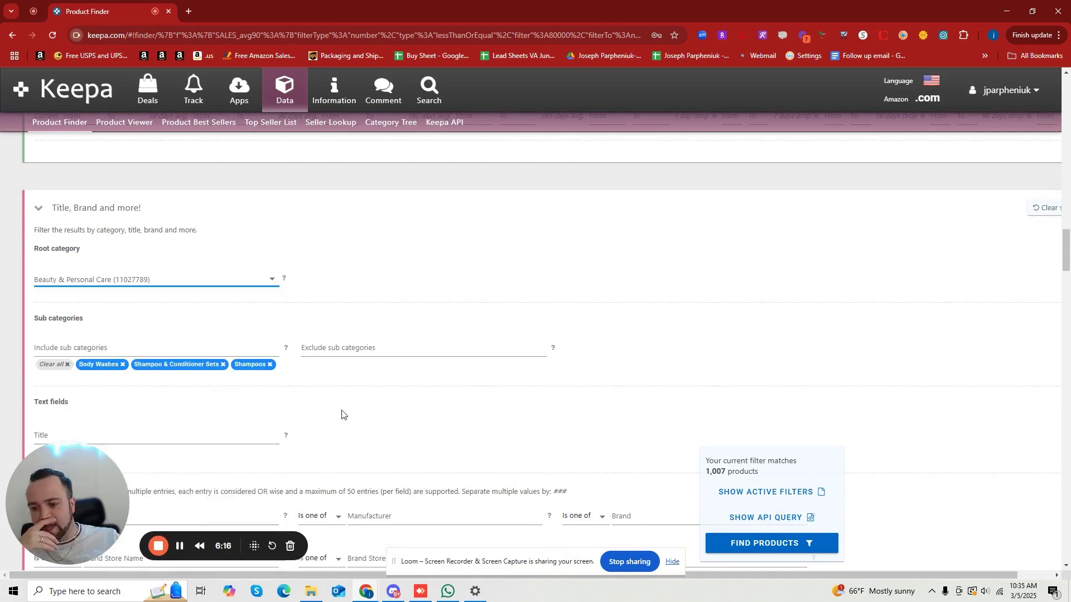
left_click(269, 364)
left_click(224, 365)
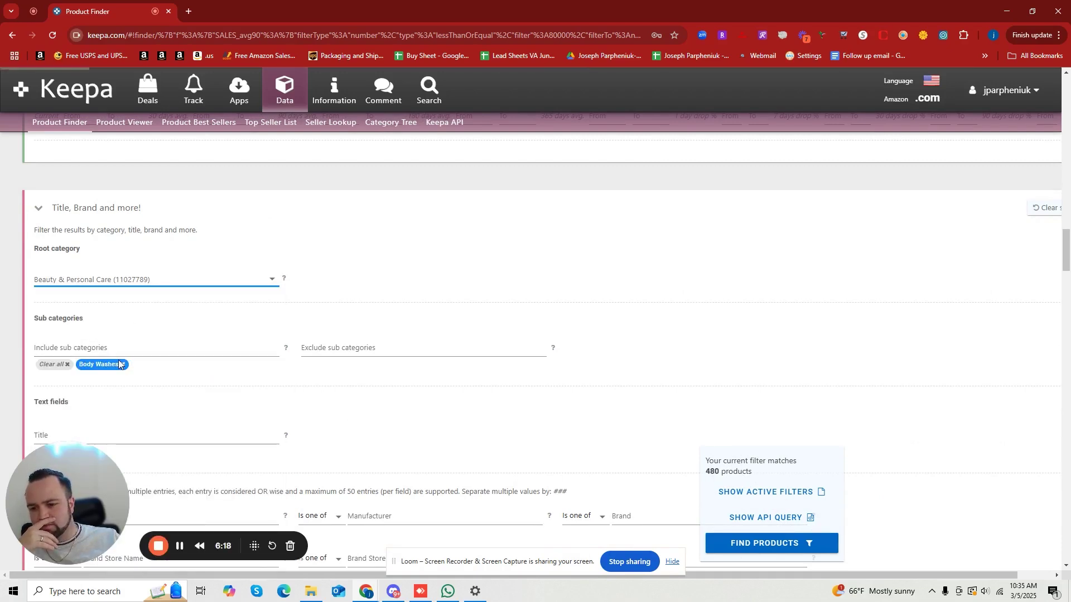
left_click(123, 365)
- Set the root category to Sports & Outdoors, giving 9,309 matching products
left_click(134, 281)
scroll(134, 424, "down", 5)
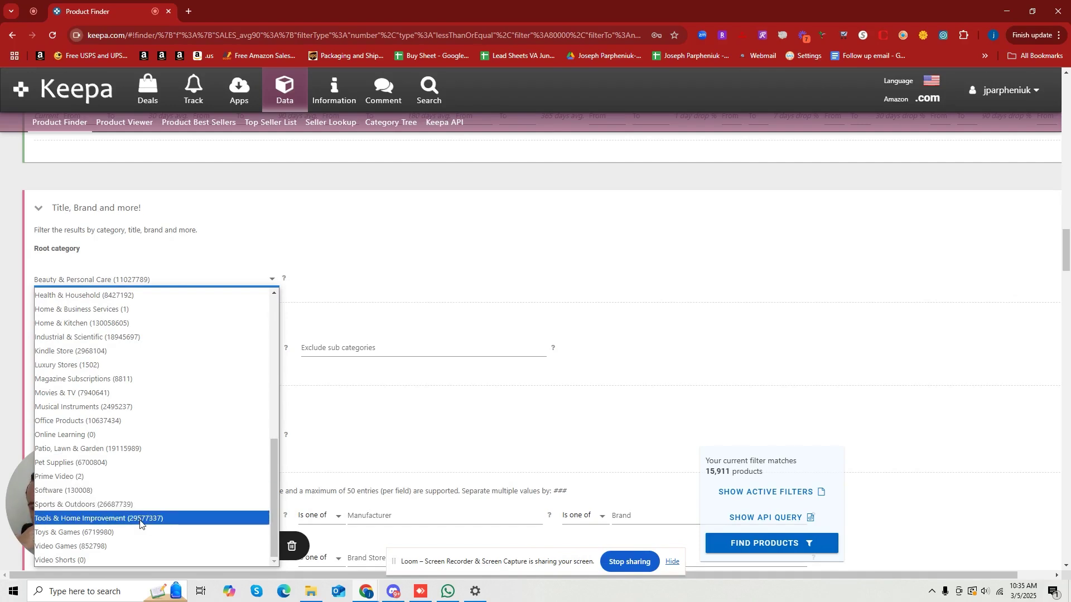
left_click(144, 504)
left_click(65, 341)
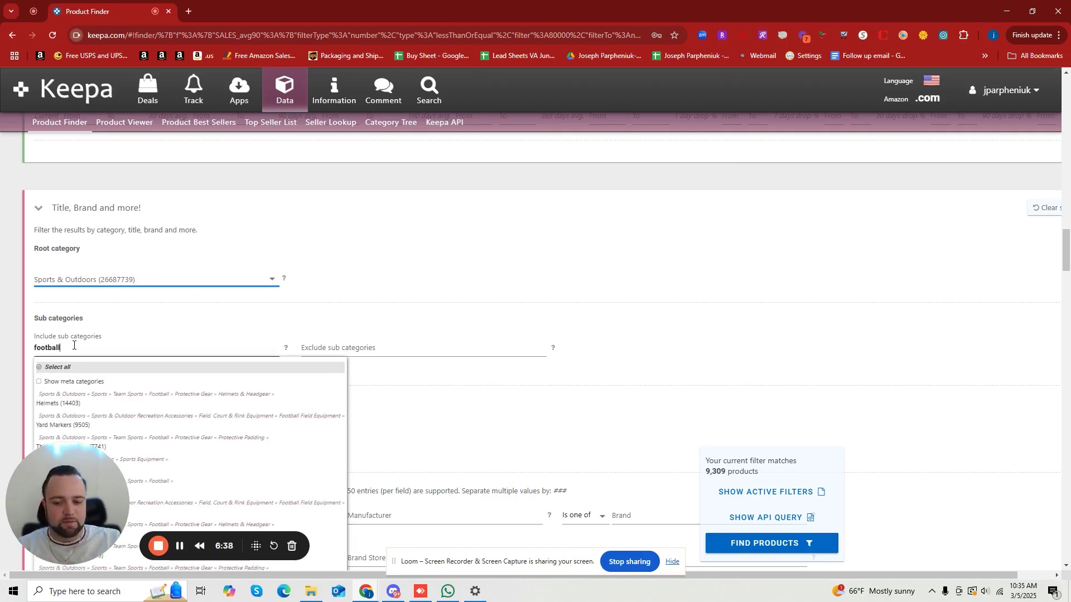
- Include Football Equipment and Soccer as subcategories under Sports & Outdoors
scroll(168, 303, "down", 4)
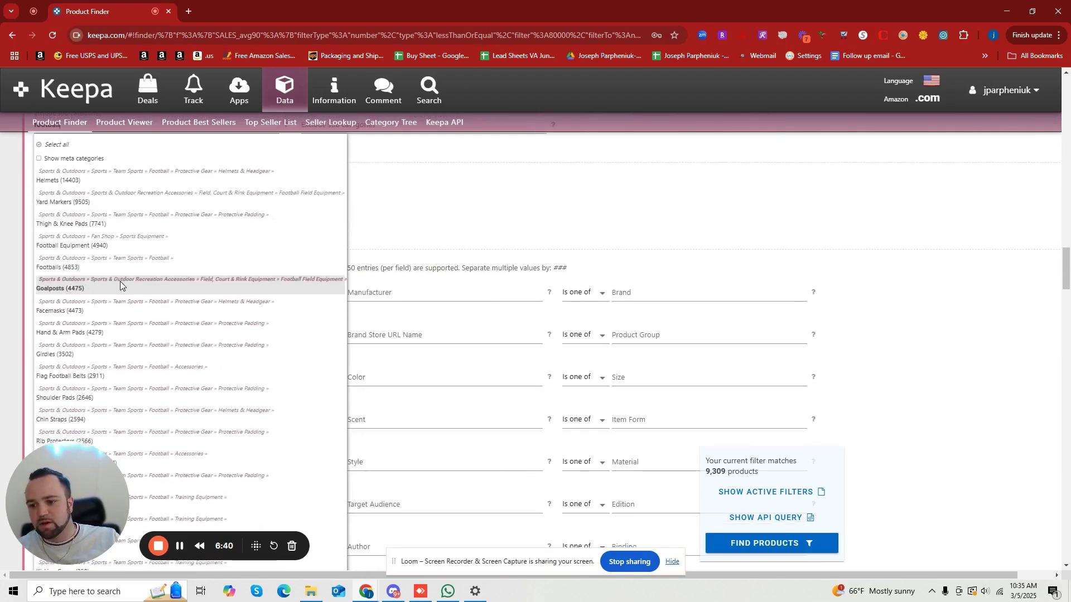
scroll(119, 281, "up", 1)
left_click(114, 305)
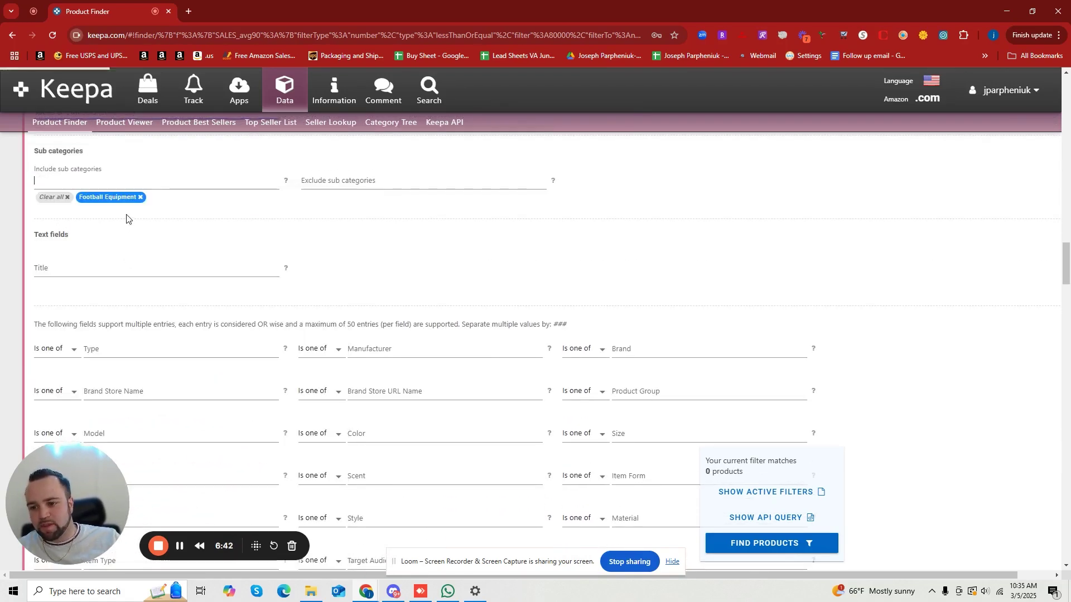
type("soccer")
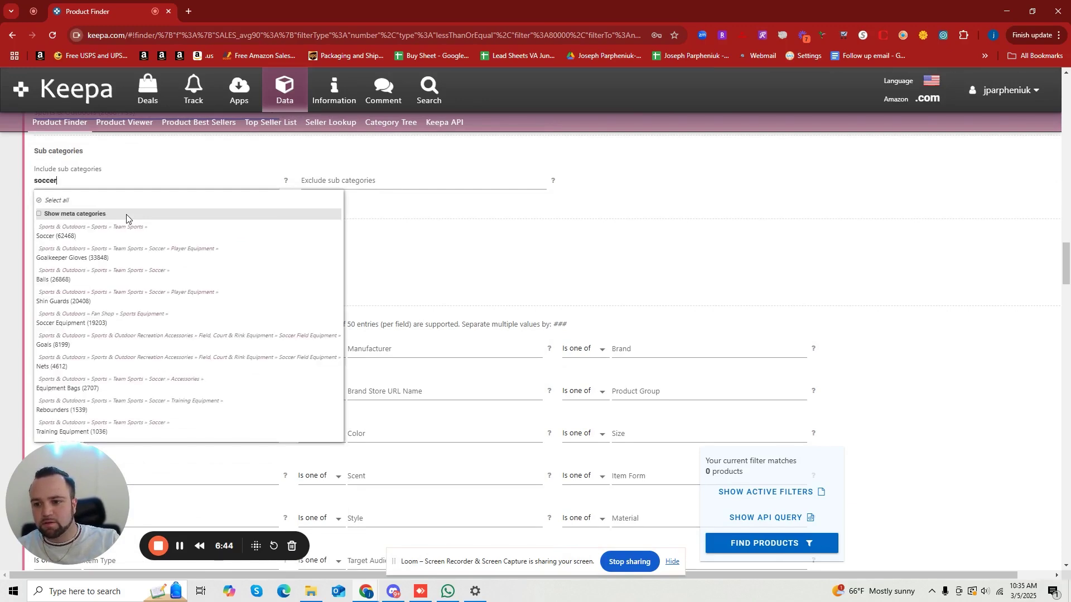
left_click(109, 230)
- Browse the remaining football suggestions, then close the dropdown, leaving 41 matching products
type("football")
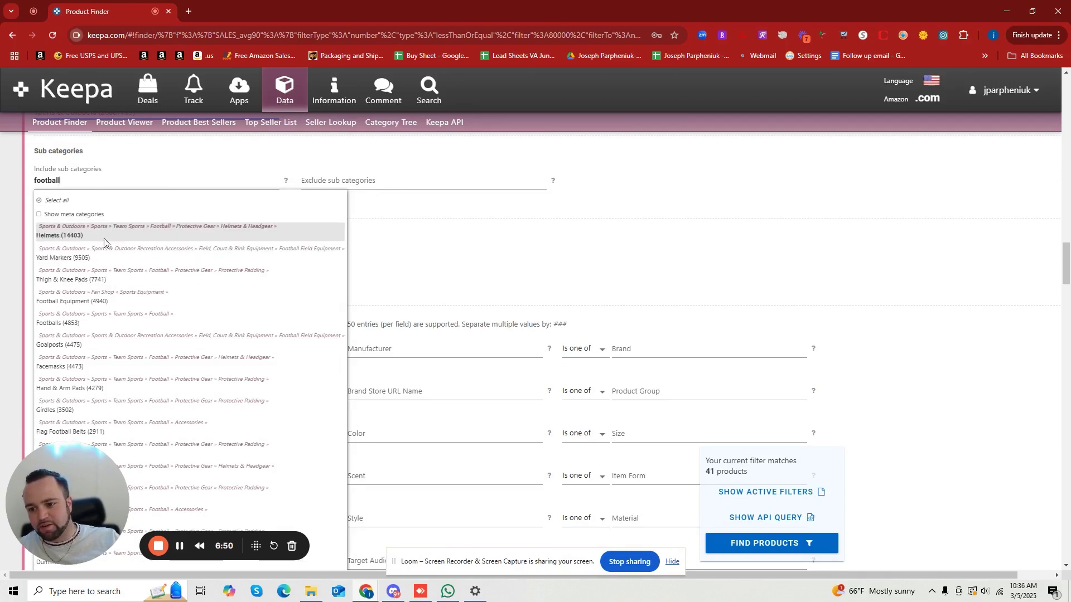
scroll(86, 379, "down", 2)
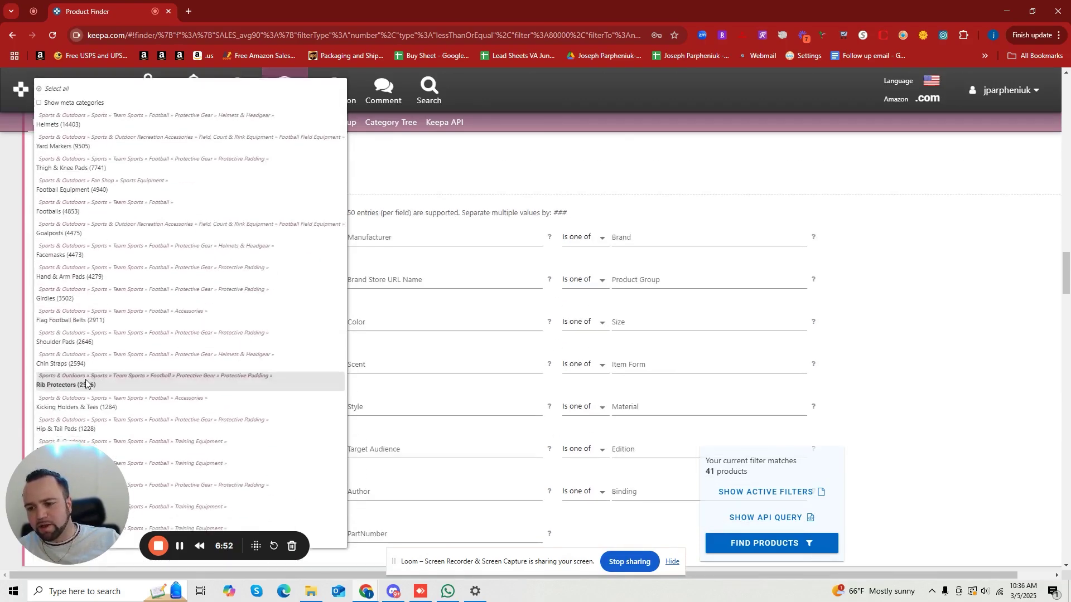
scroll(89, 368, "up", 5)
scroll(89, 368, "down", 3)
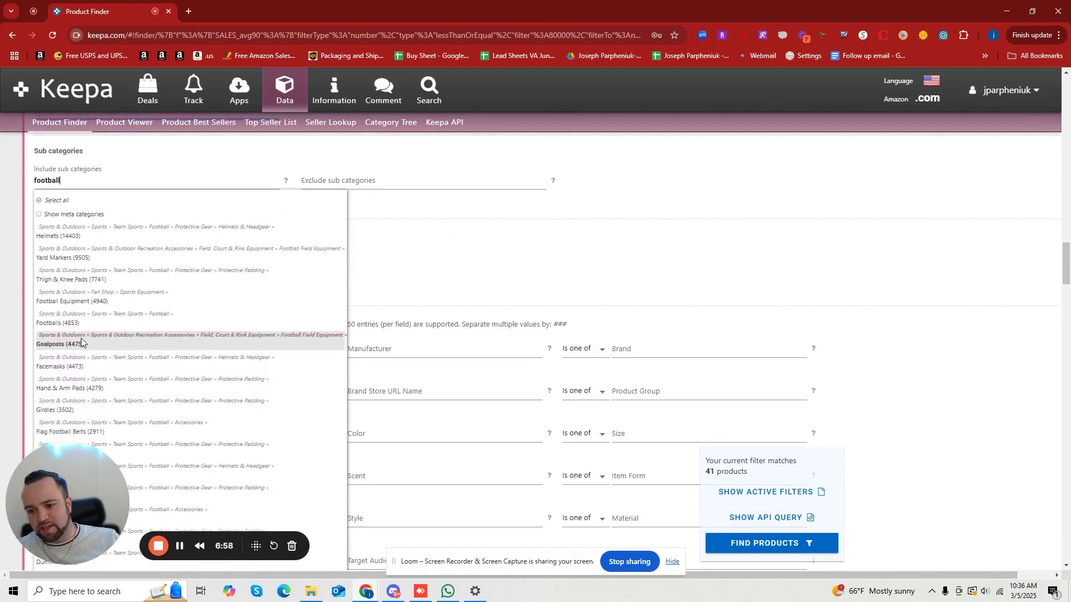
scroll(55, 254, "down", 3)
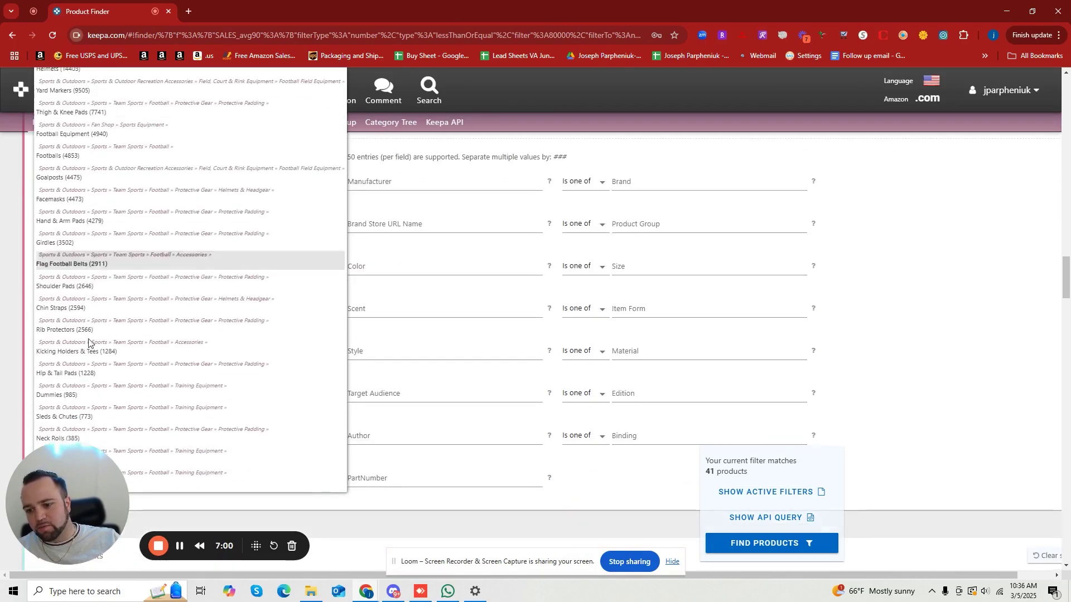
right_click(49, 435)
left_click(873, 266)
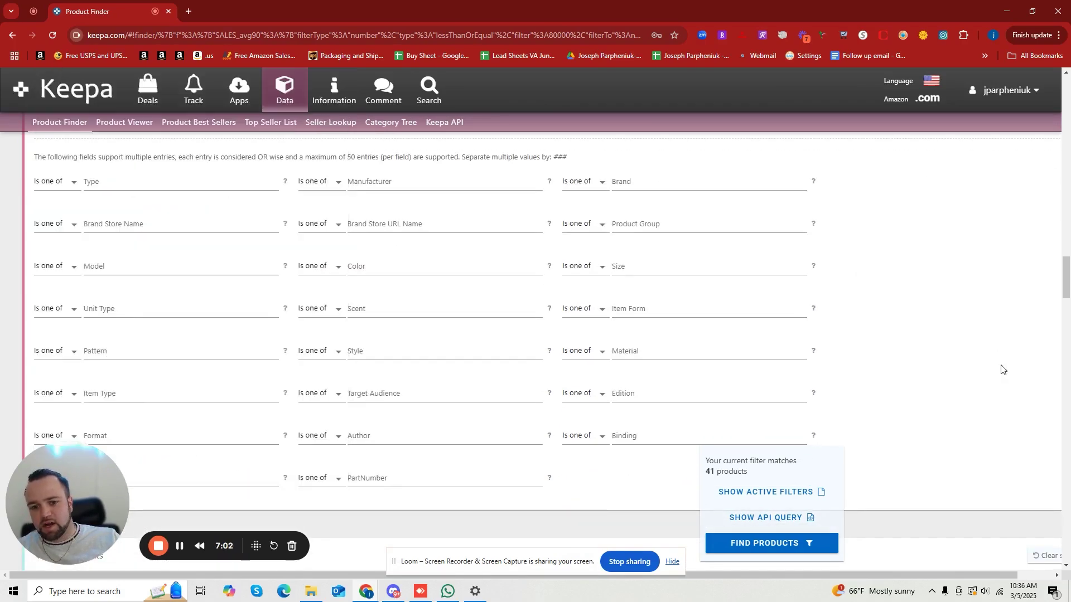
scroll(388, 298, "up", 3)
scroll(353, 437, "up", 6)
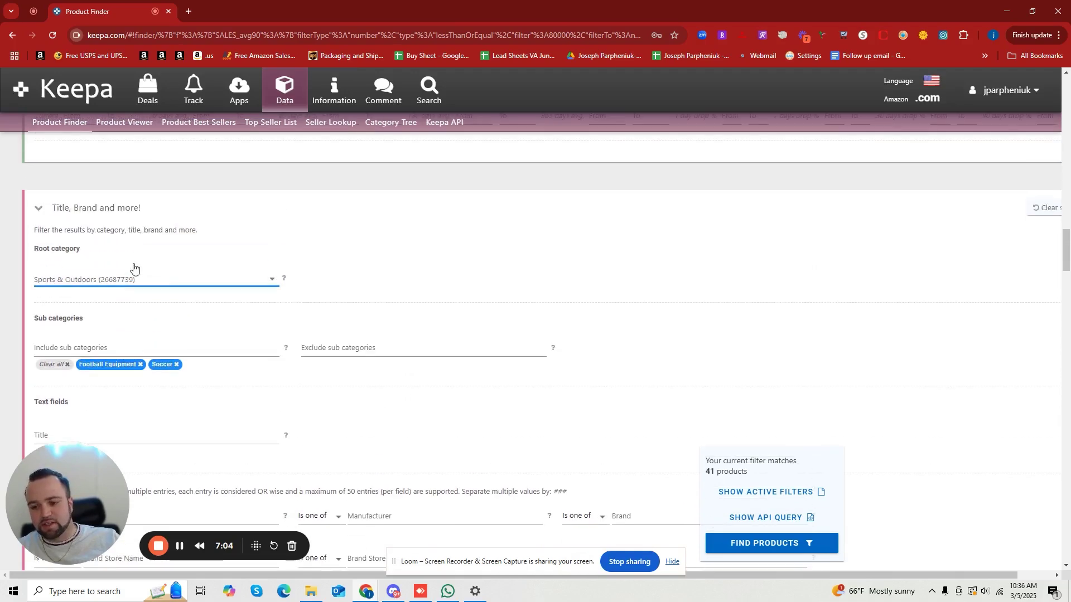
scroll(253, 327, "down", 4)
left_click(202, 290)
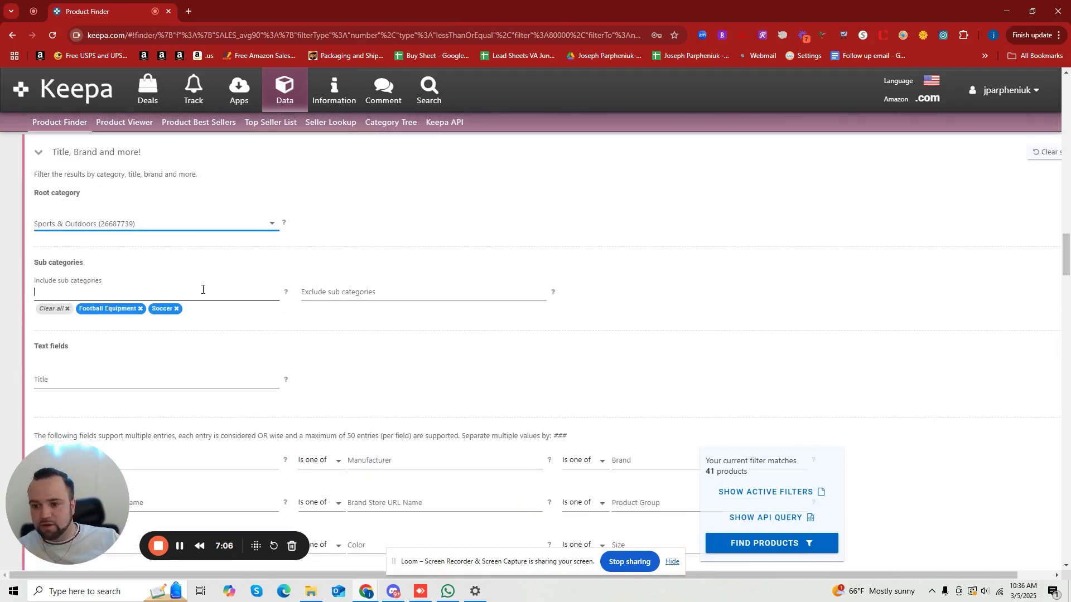
type("soccer")
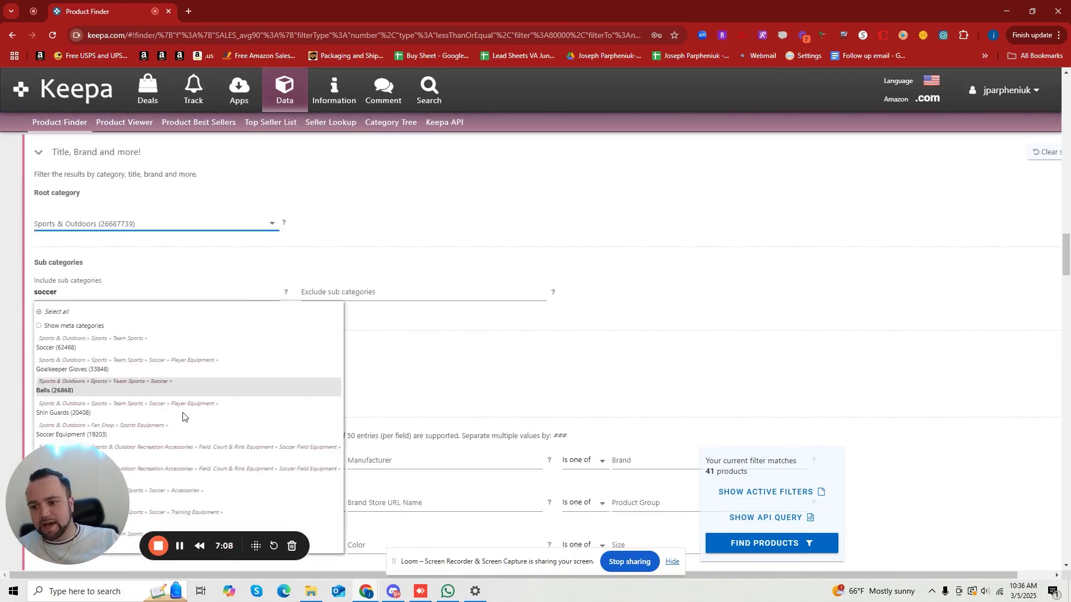
scroll(140, 390, "down", 1)
left_click(130, 372)
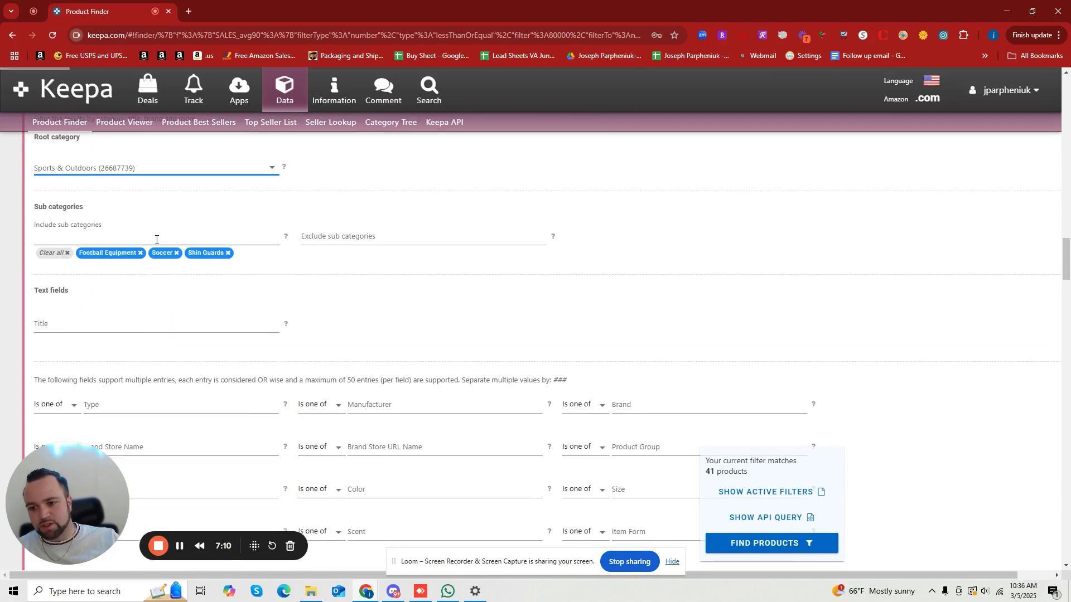
type("sovc")
key("BackSpace")
key("BackSpace")
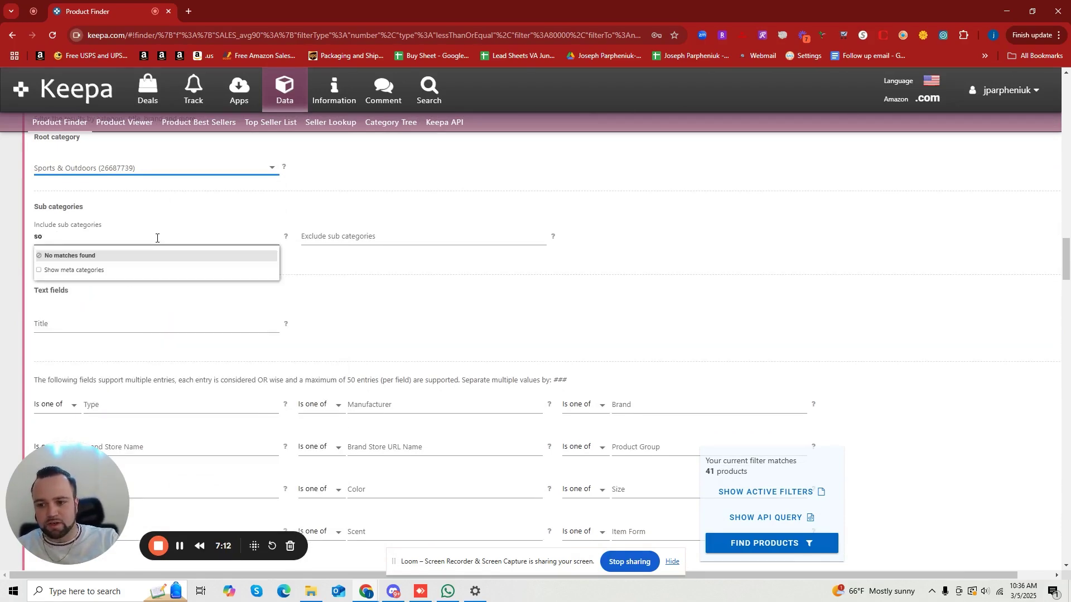
type("ccer")
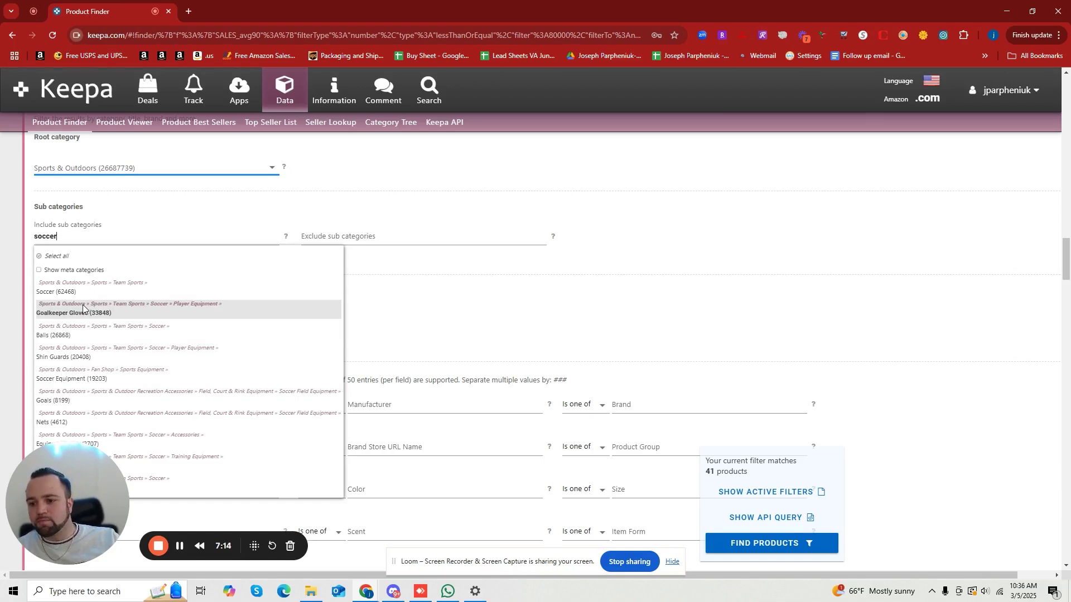
scroll(83, 306, "down", 1)
left_click(83, 250)
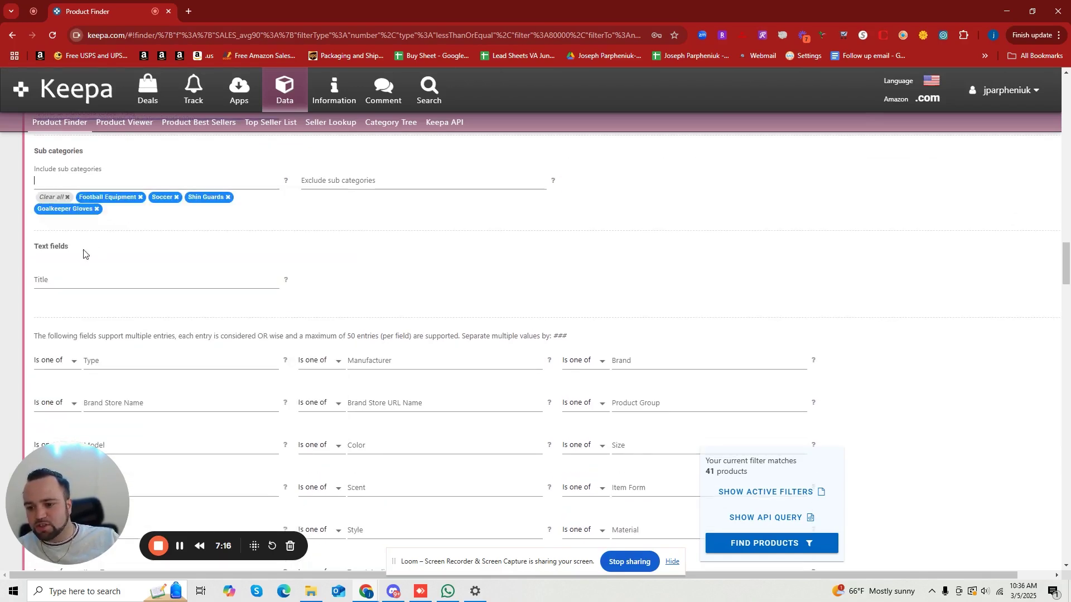
scroll(920, 382, "up", 4)
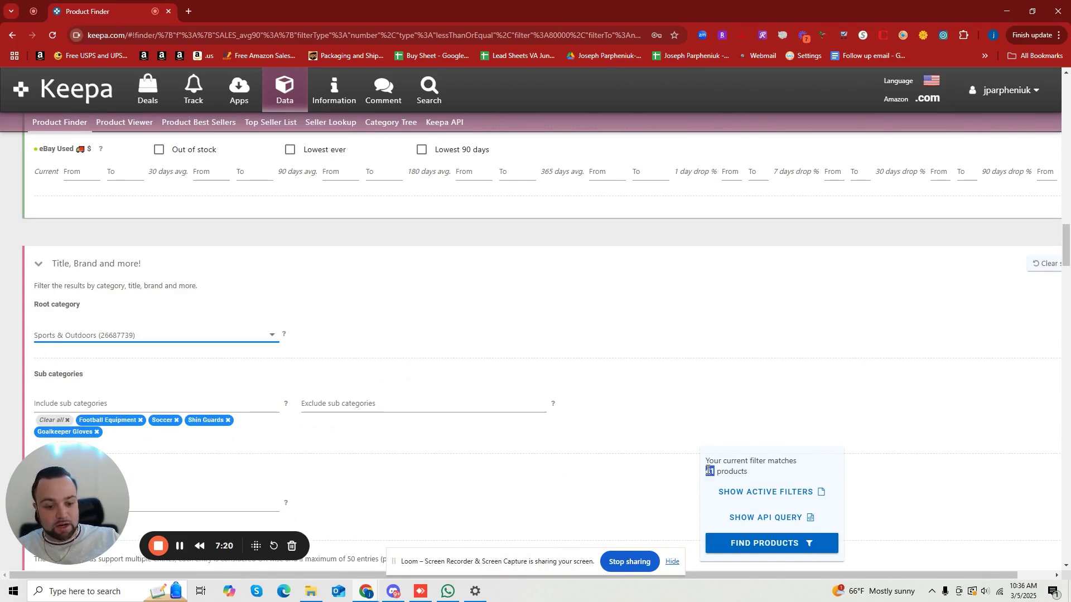
scroll(670, 432, "up", 10)
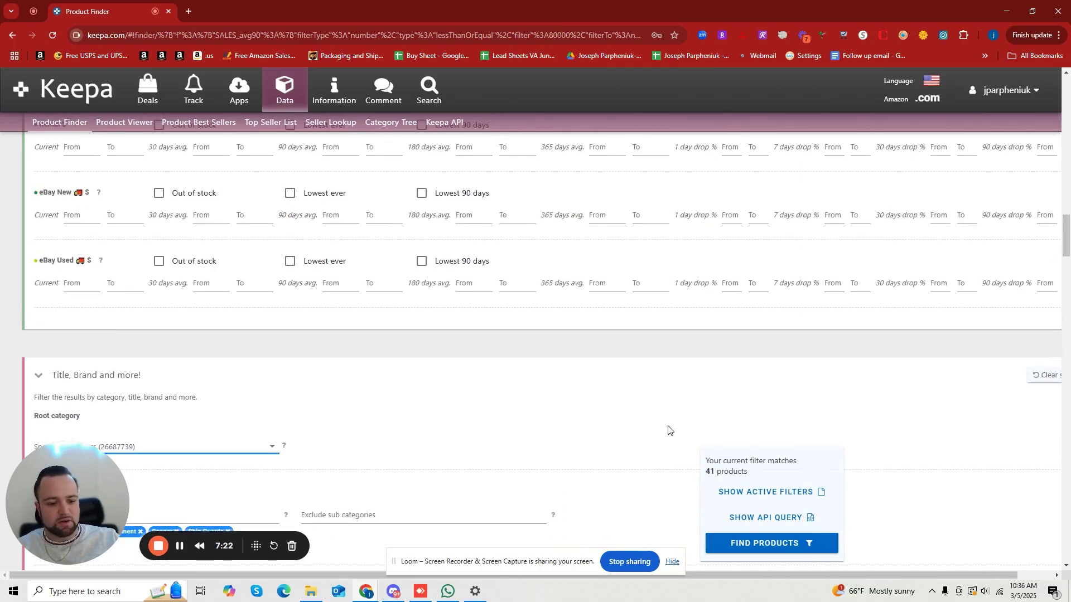
scroll(630, 410, "up", 4)
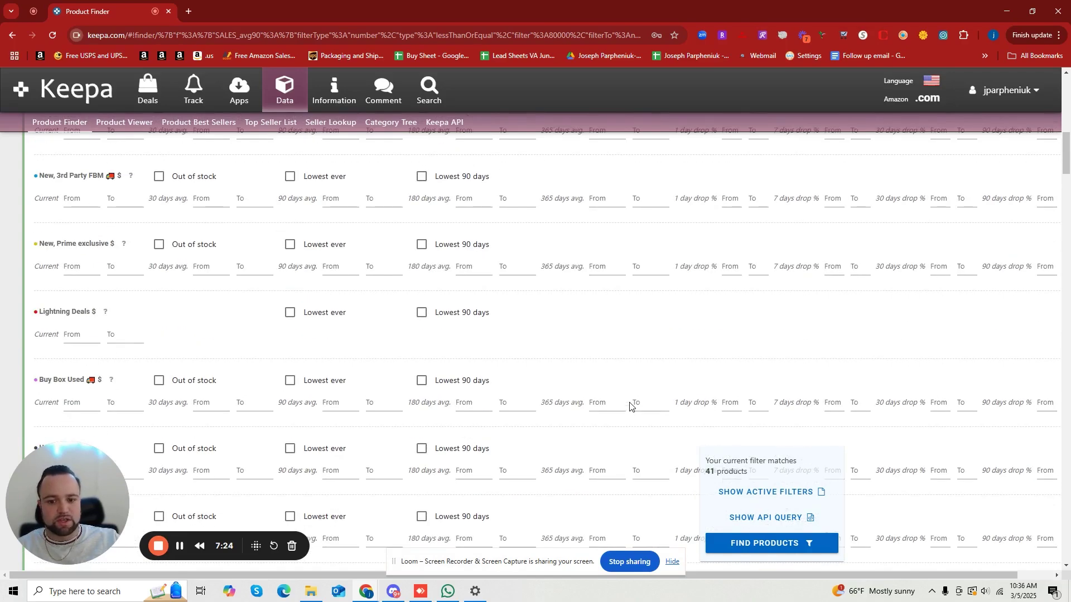
scroll(628, 361, "up", 12)
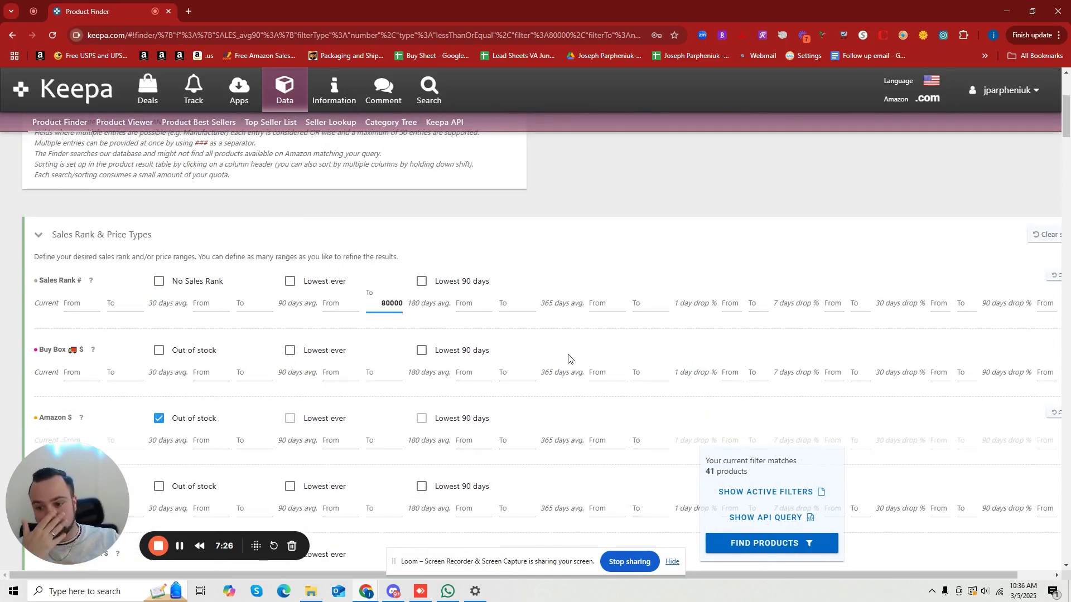
scroll(407, 368, "down", 4)
scroll(390, 264, "up", 3)
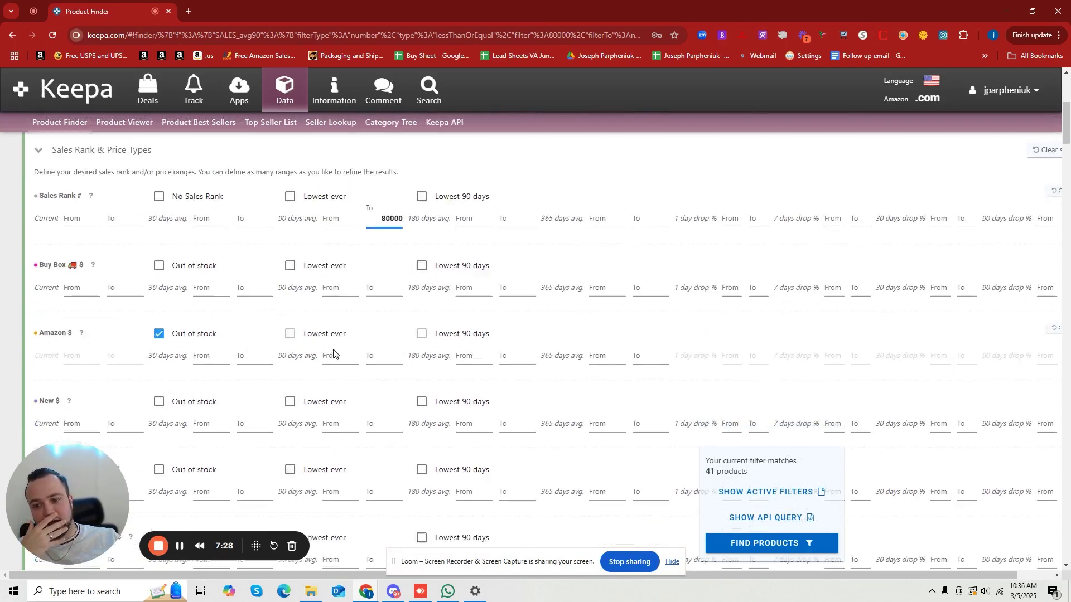
scroll(334, 345, "down", 9)
scroll(240, 362, "down", 12)
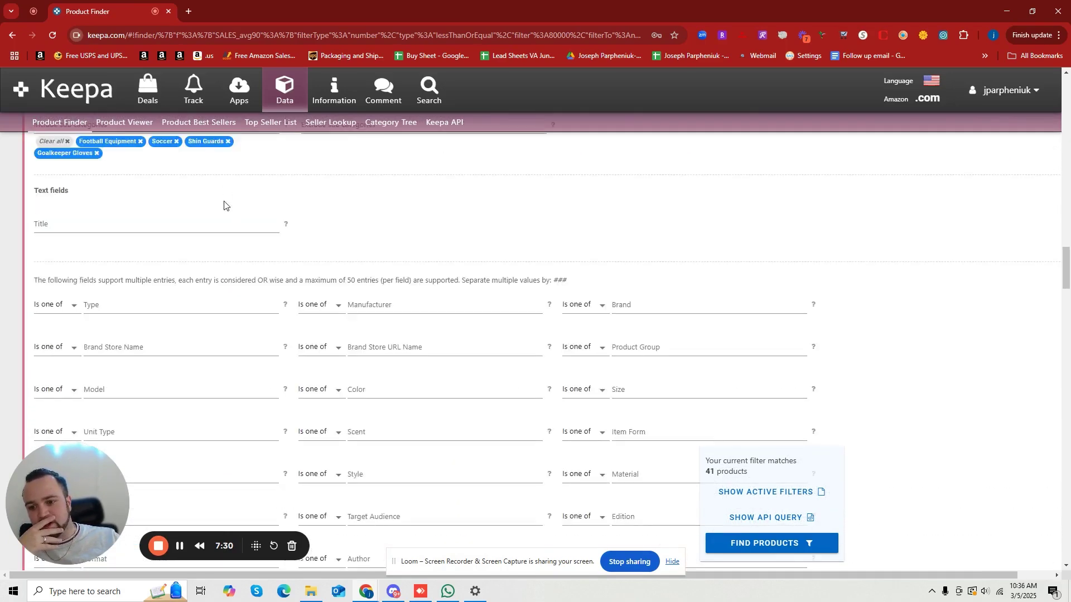
scroll(275, 325, "up", 3)
left_click(227, 309)
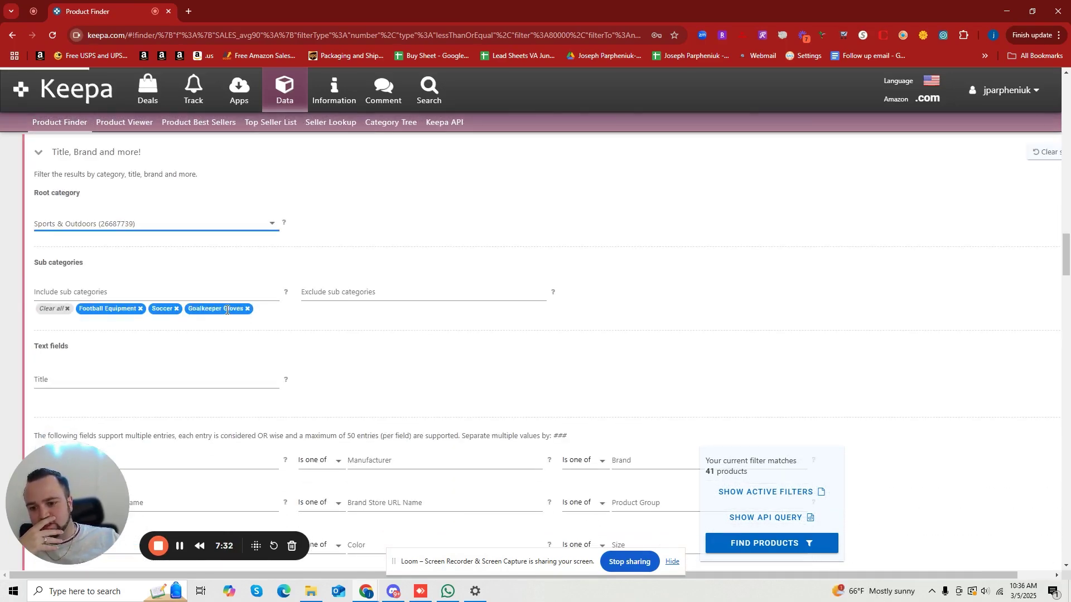
left_click(176, 309)
- Remove Football Equipment and set the root category to Grocery & Gourmet Food
left_click(140, 309)
left_click(142, 224)
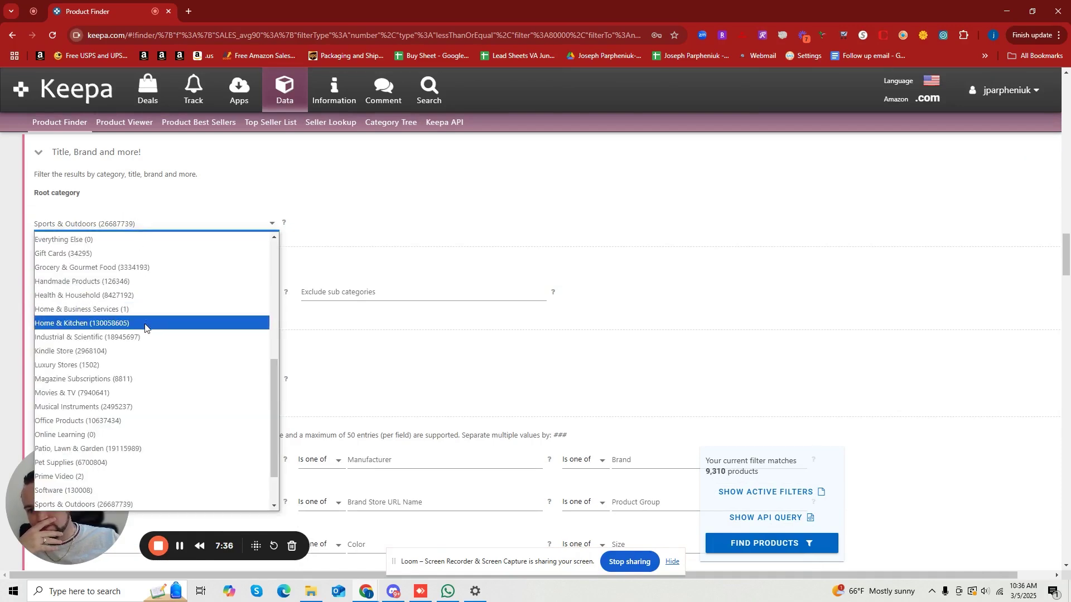
scroll(145, 327, "up", 5)
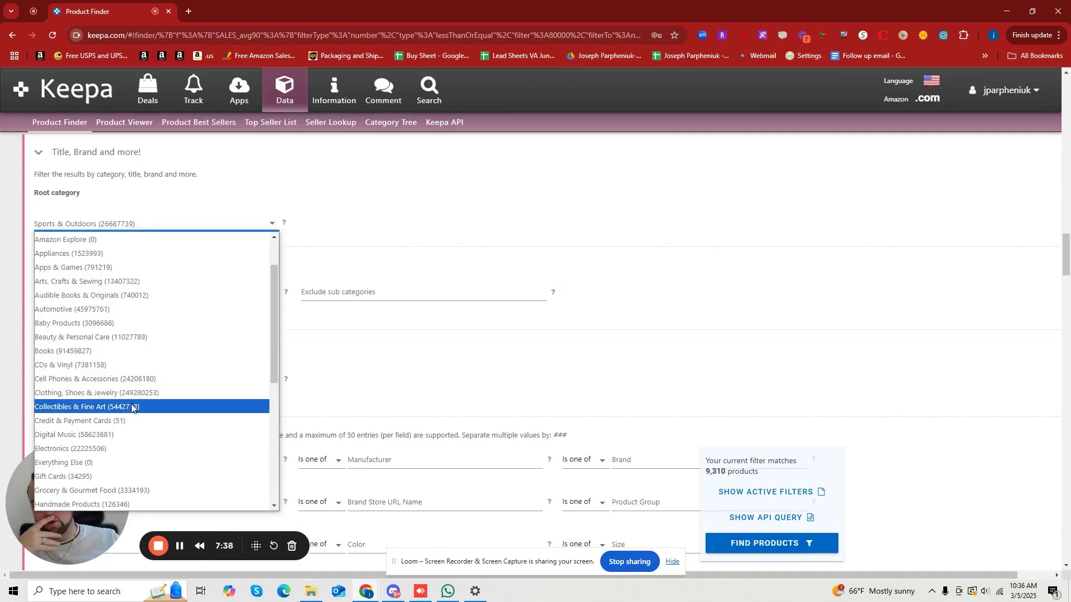
scroll(120, 399, "down", 3)
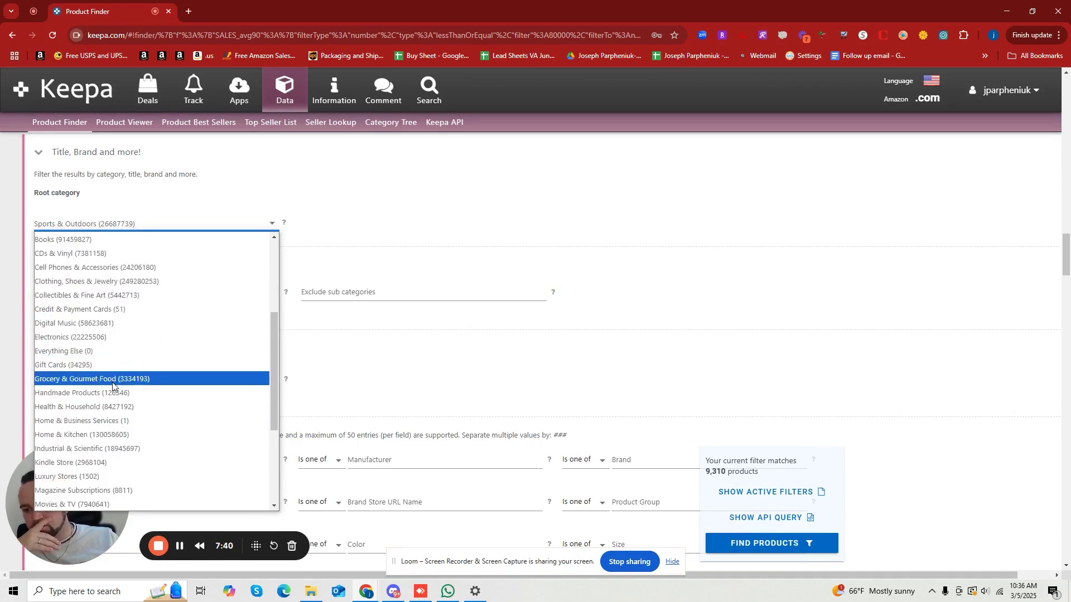
left_click(113, 379)
- Include Crackers as the only subcategory, narrowing matches to 31 products
left_click(96, 285)
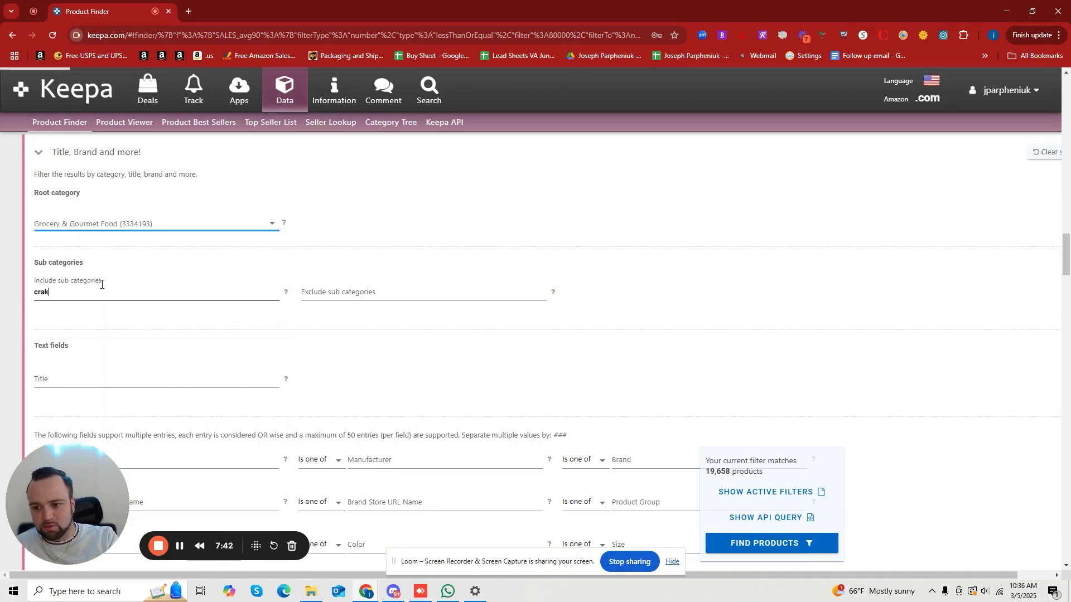
type("cracker")
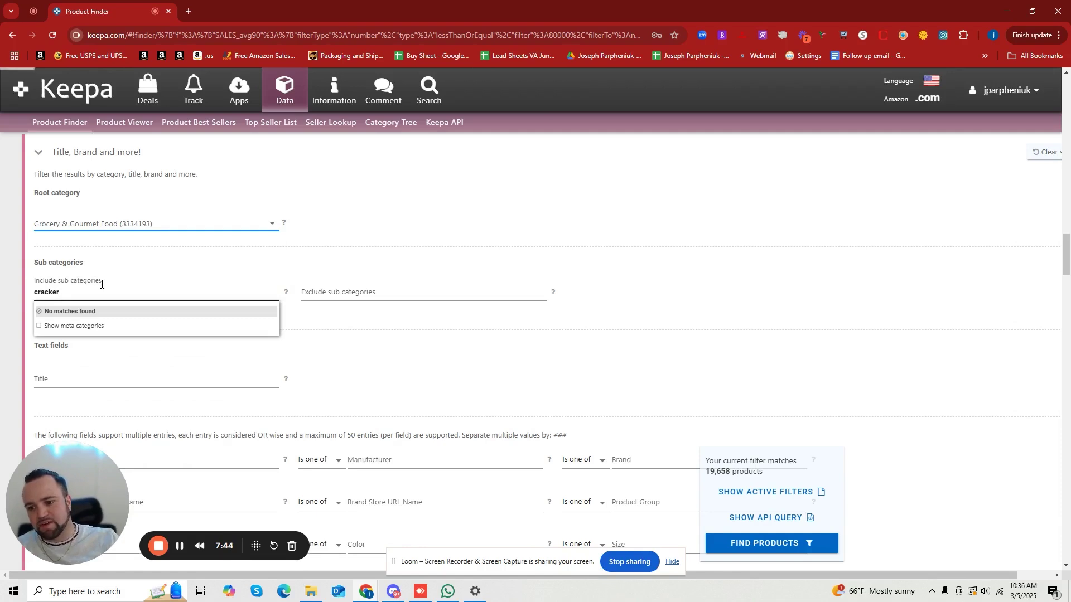
type("s")
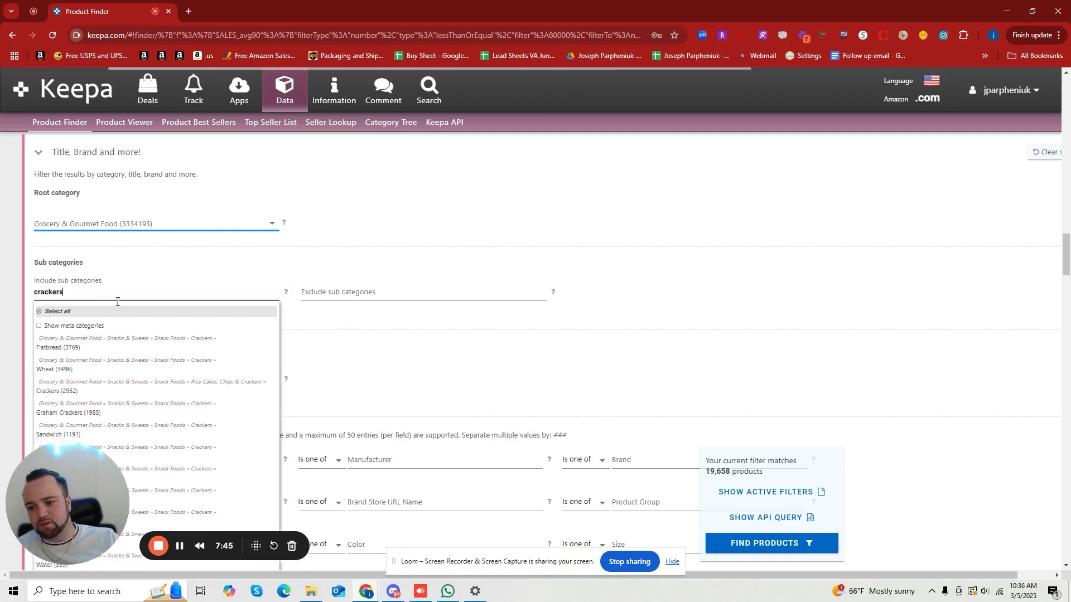
left_click(142, 391)
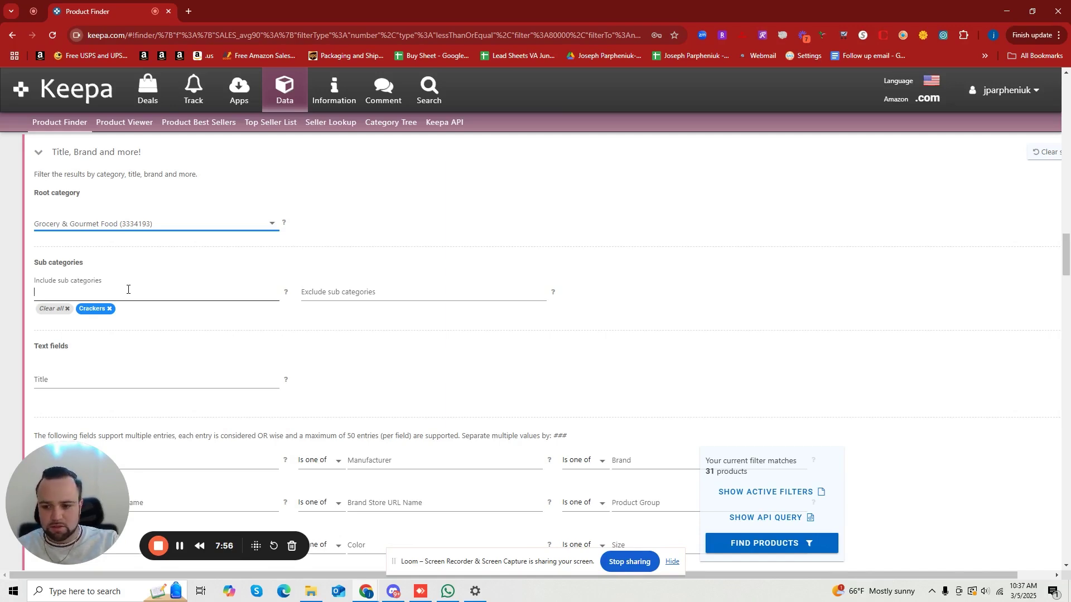
- Include the Chocolate Chip and Candy & Chocolate Bars subcategories, expanding matches to 666 products
type("kies")
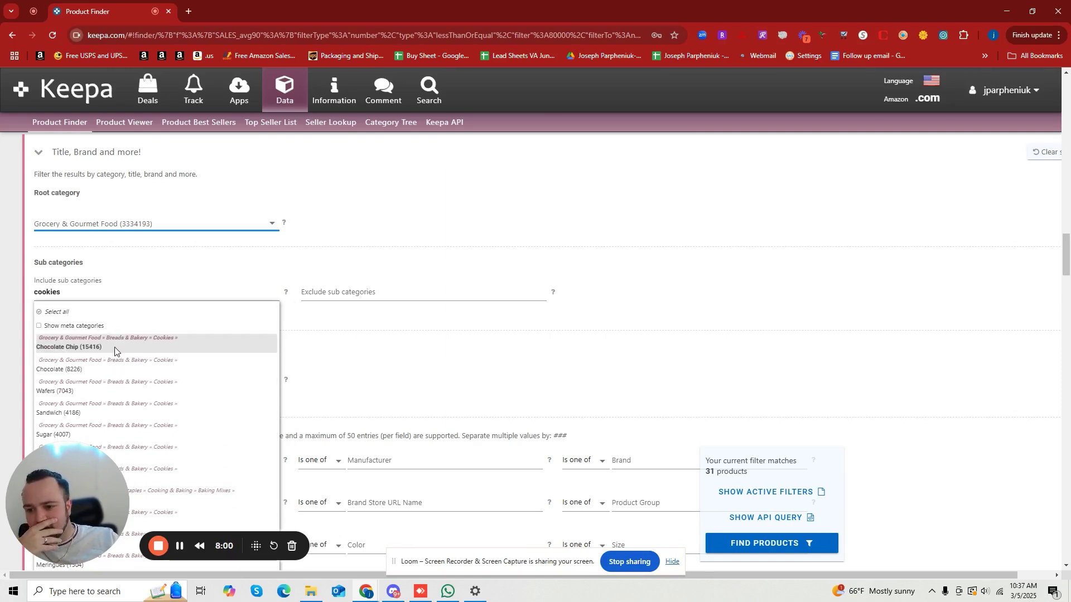
left_click(114, 347)
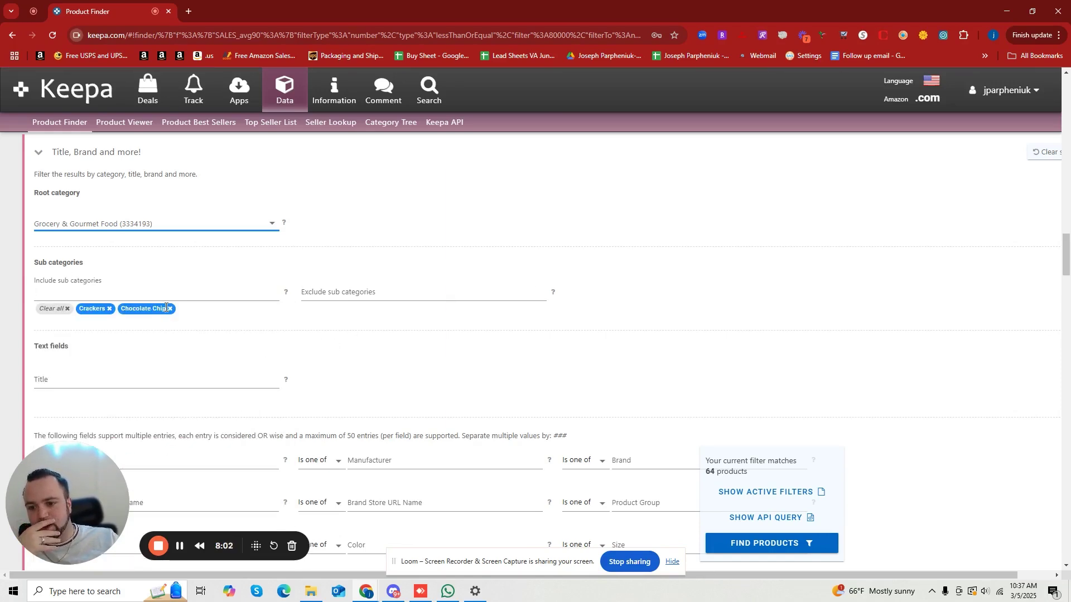
type("chocol")
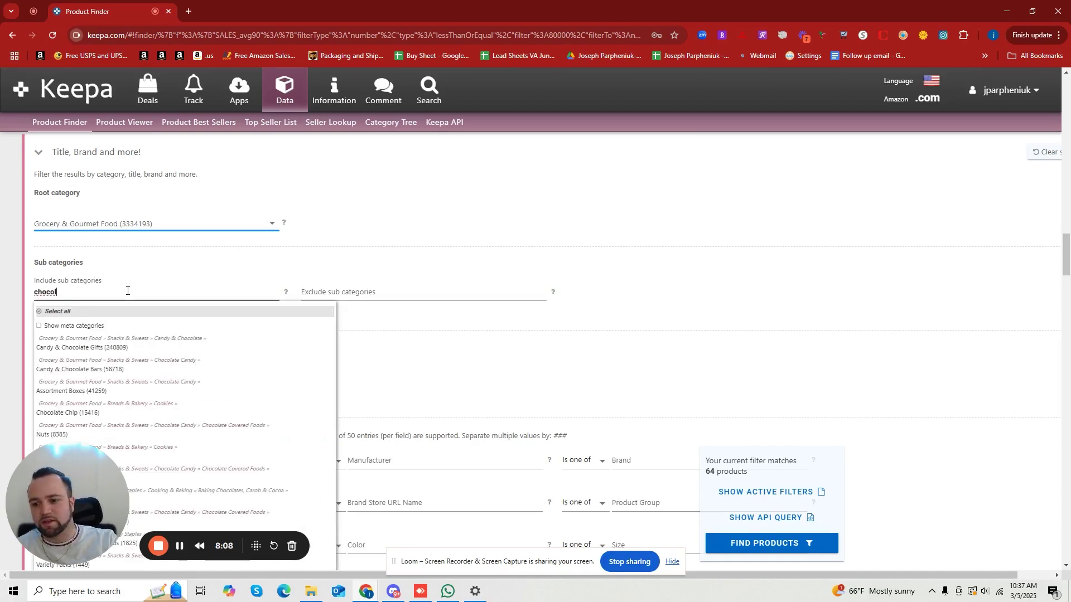
left_click(127, 366)
- Remove Candy & Chocolate Bars from the included subcategories
scroll(81, 366, "up", 1)
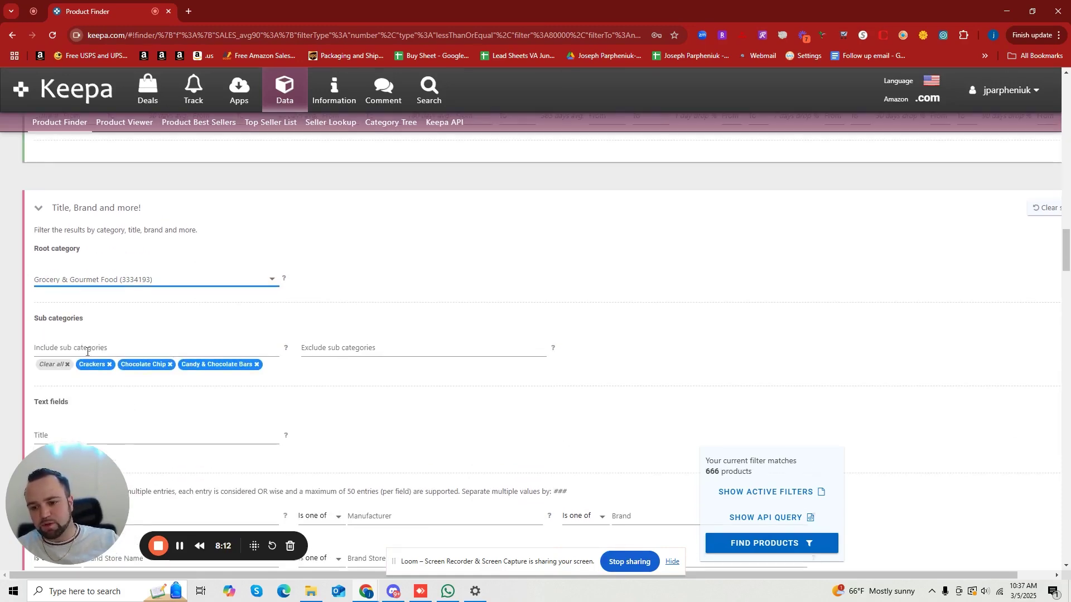
scroll(123, 385, "up", 10)
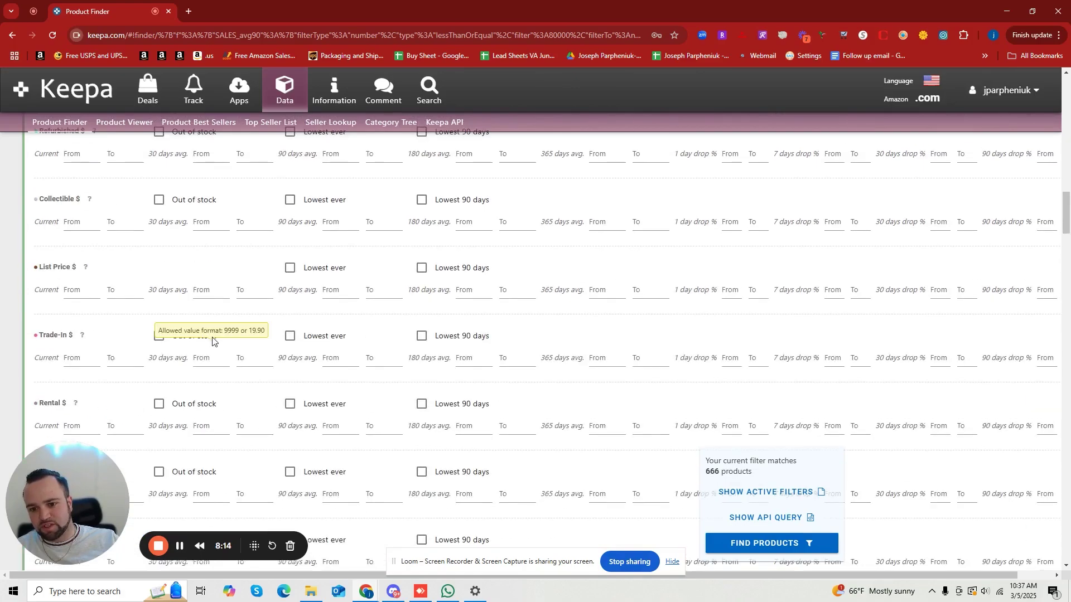
scroll(339, 382, "up", 9)
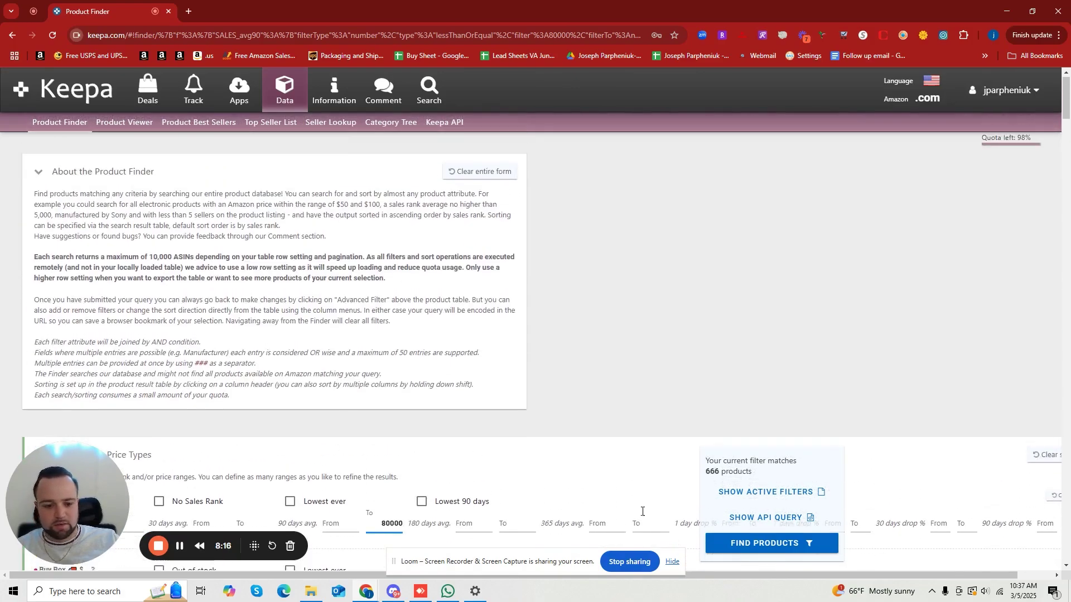
scroll(270, 363, "down", 18)
scroll(234, 385, "down", 20)
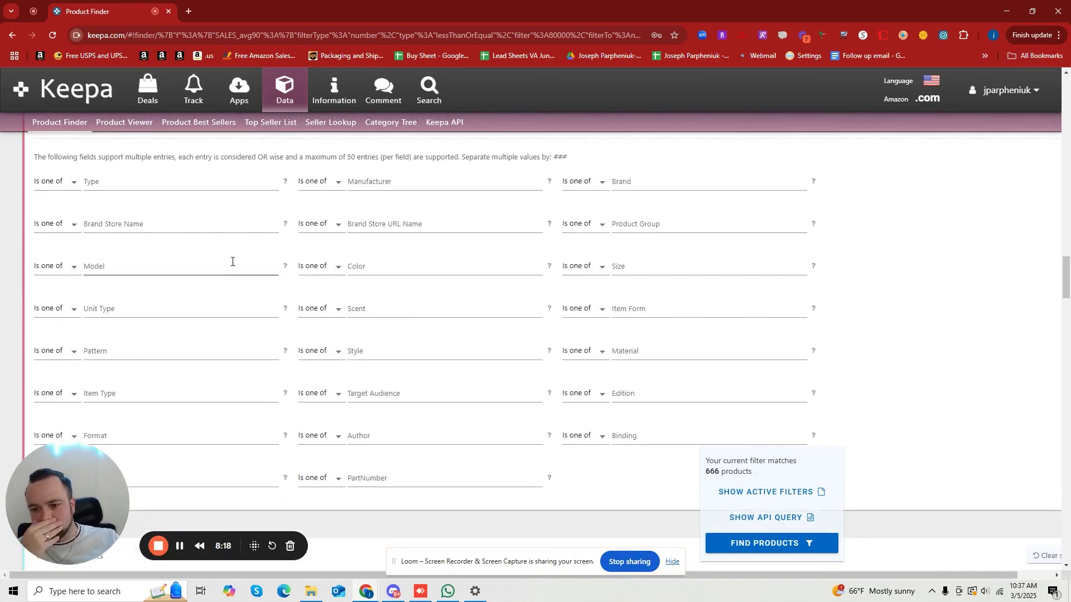
scroll(260, 261, "up", 3)
left_click(256, 198)
- Run the search for 64 products and open the Shirakiku Norimaki Arare rice crackers listing
scroll(267, 224, "up", 10)
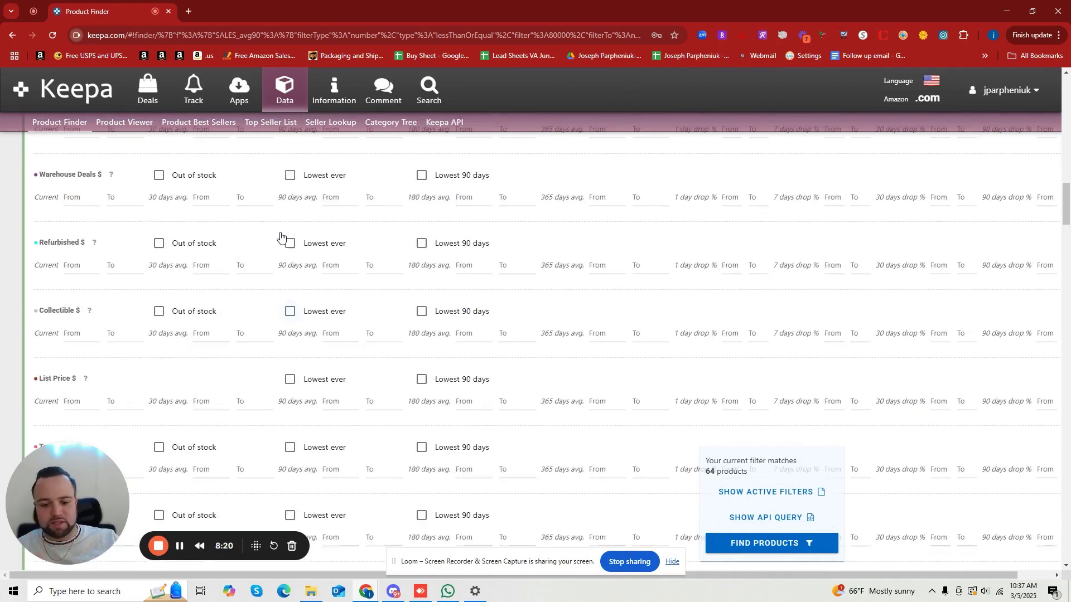
scroll(335, 350, "up", 5)
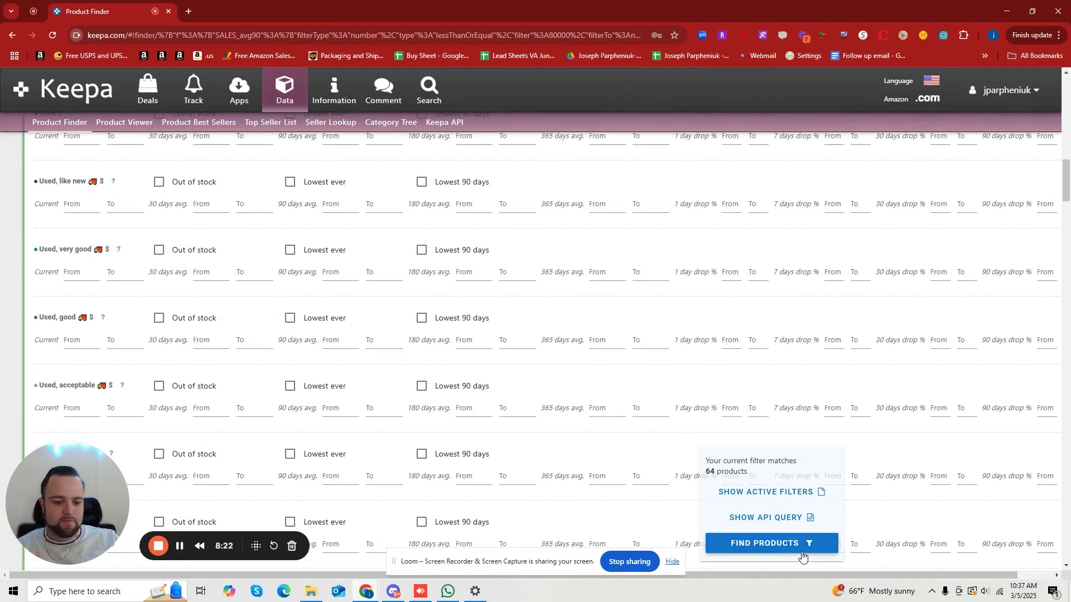
left_click(783, 546)
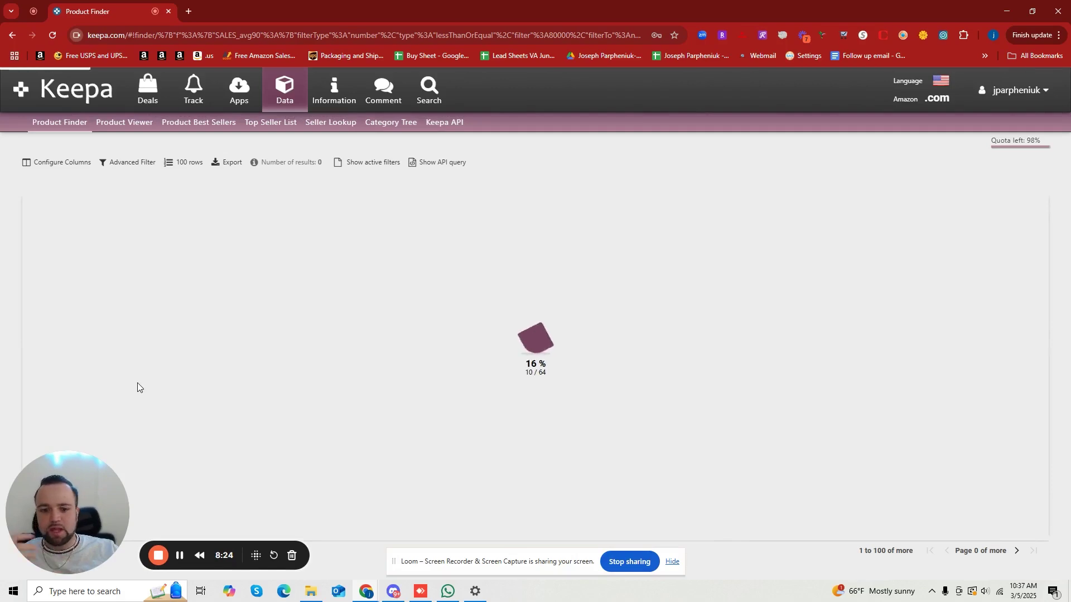
scroll(139, 331, "down", 8)
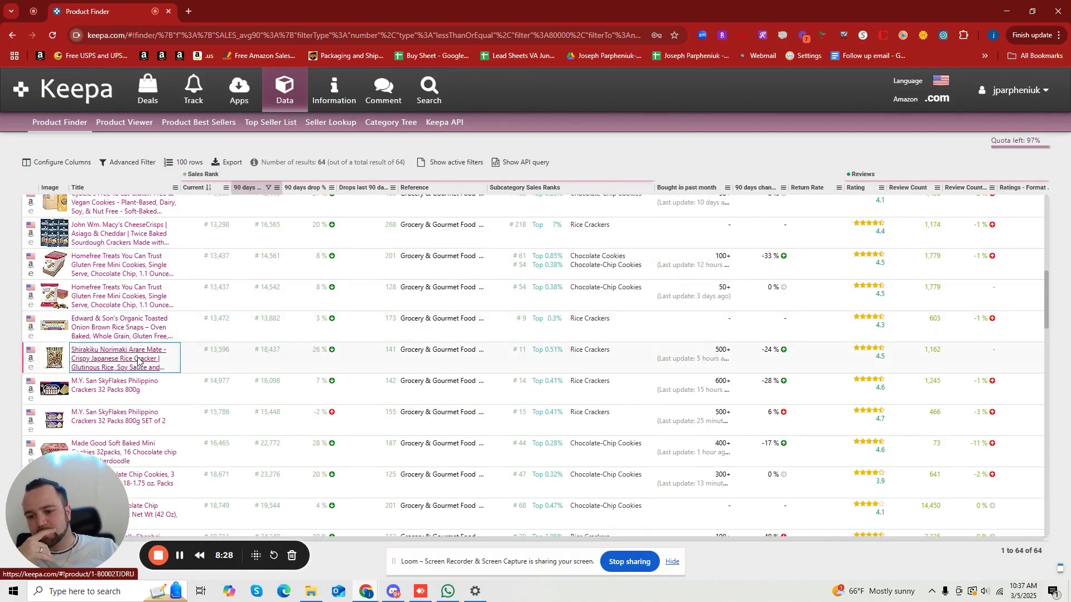
left_click(139, 361)
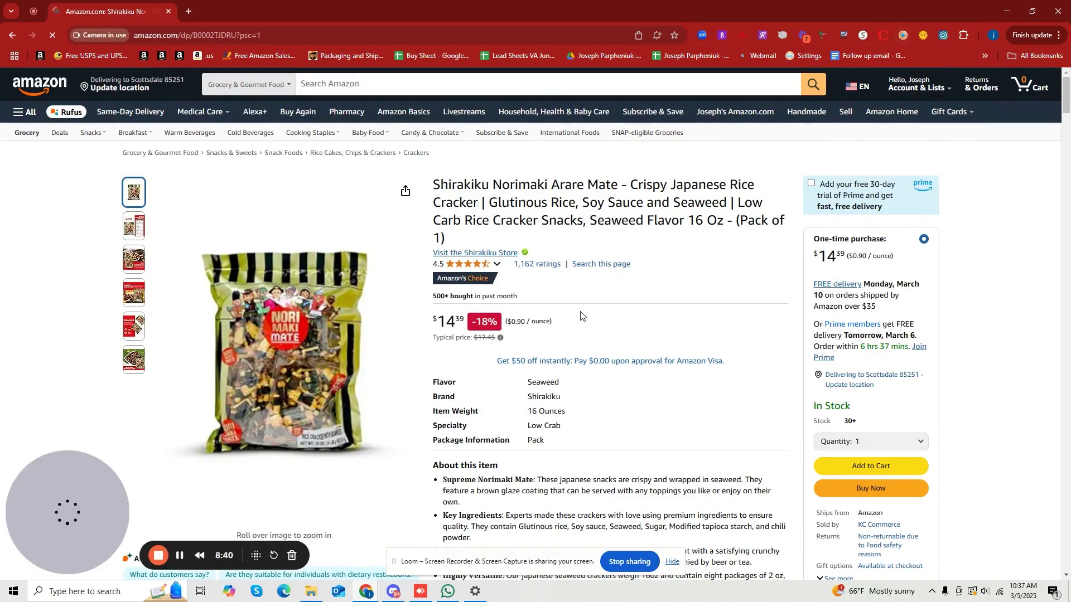
- Check the Shirakiku crackers' one-year price history, then search the product title on Google
scroll(478, 236, "down", 15)
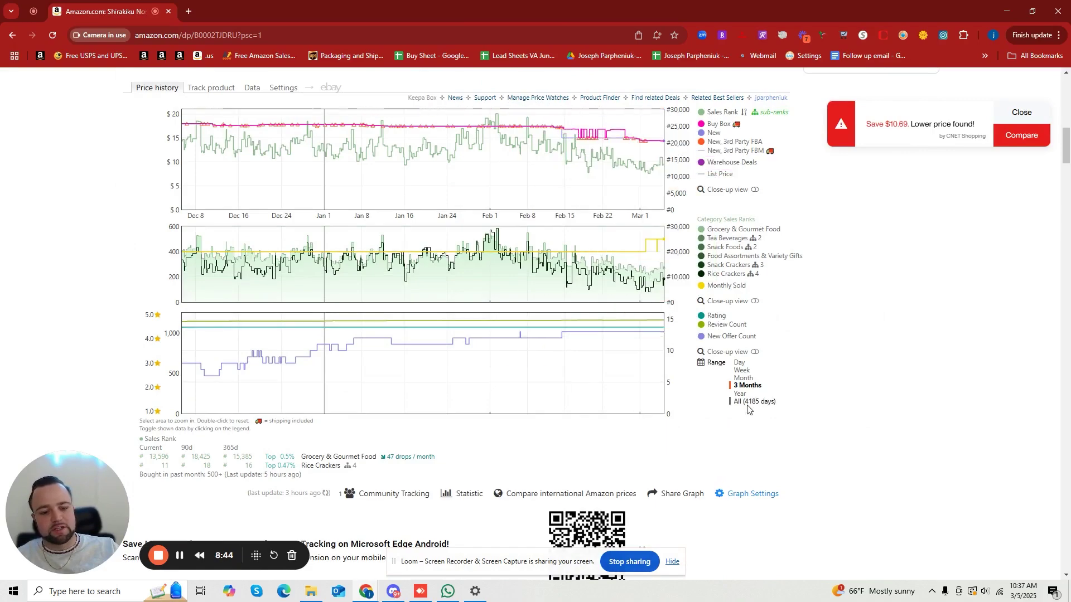
left_click(739, 394)
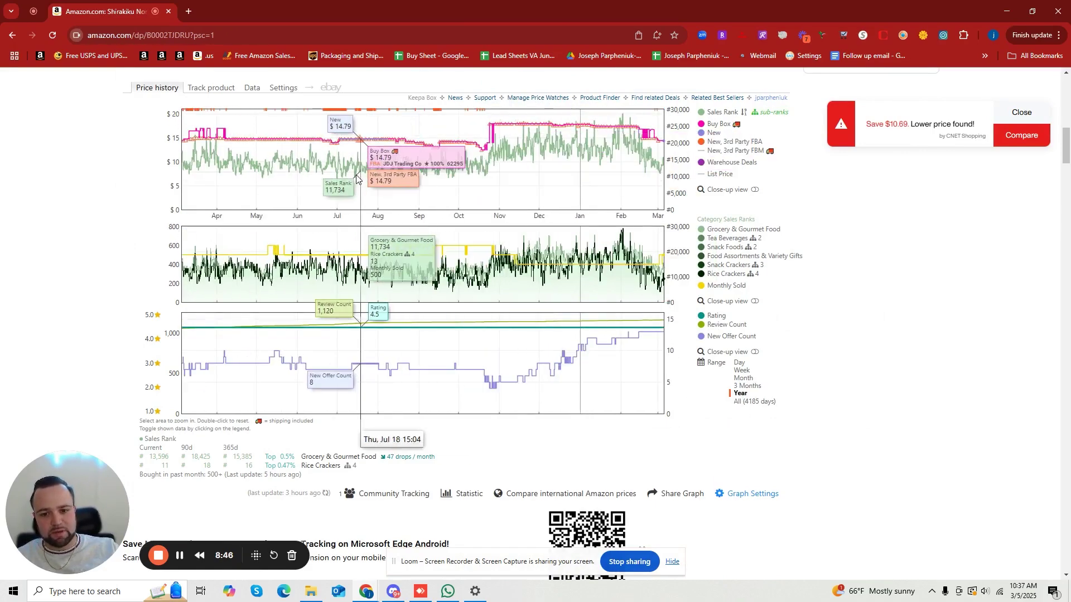
scroll(859, 412, "up", 5)
scroll(860, 413, "up", 8)
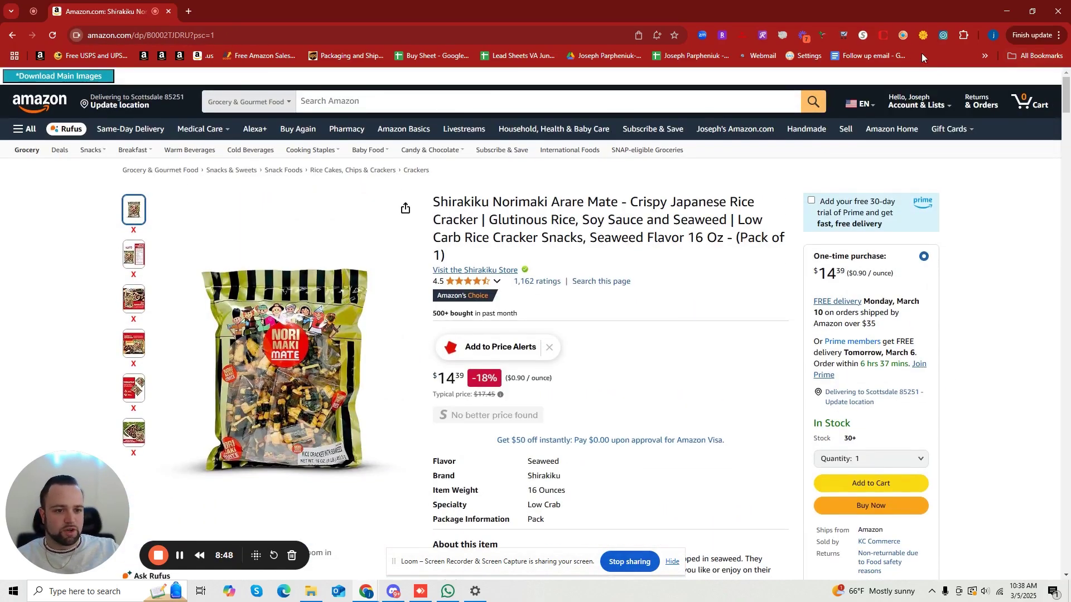
left_click(903, 36)
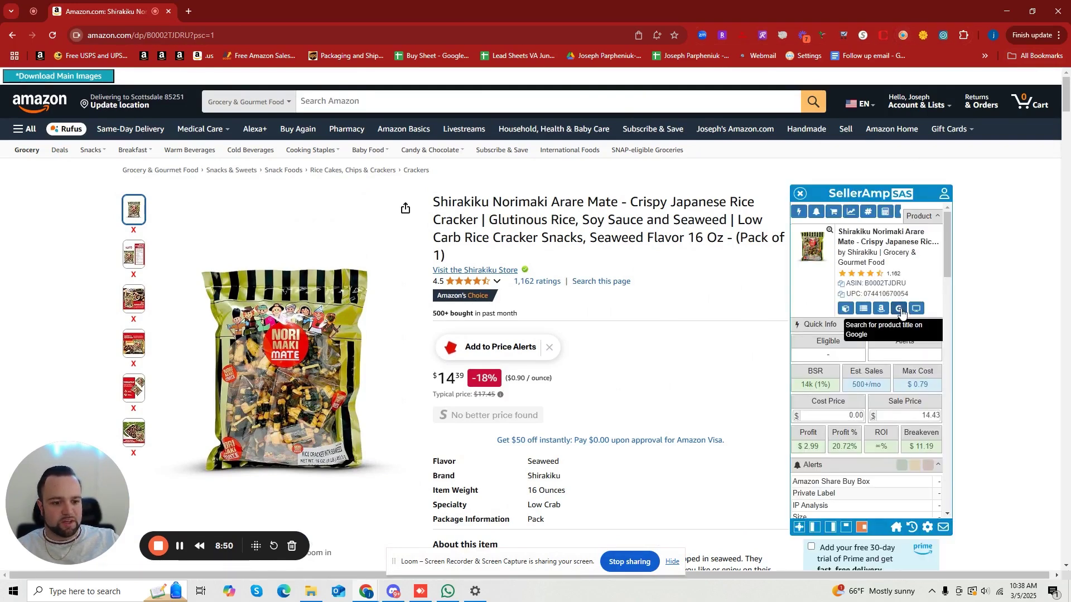
left_click(900, 308)
scroll(135, 250, "down", 1)
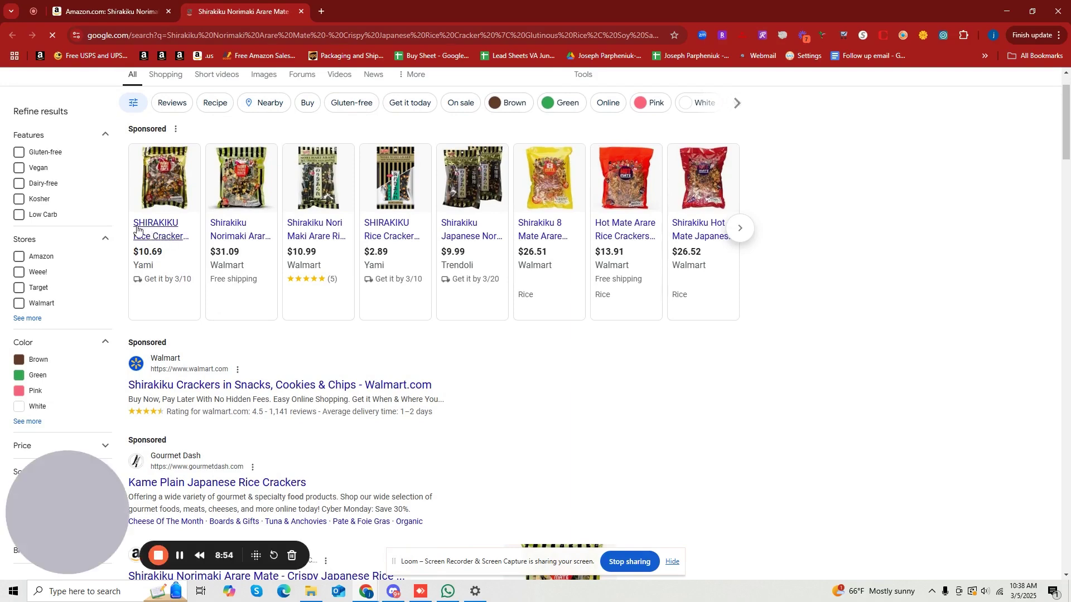
- Compare Google shopping prices for the Shirakiku crackers, then close the Google and Amazon tabs
scroll(177, 390, "down", 6)
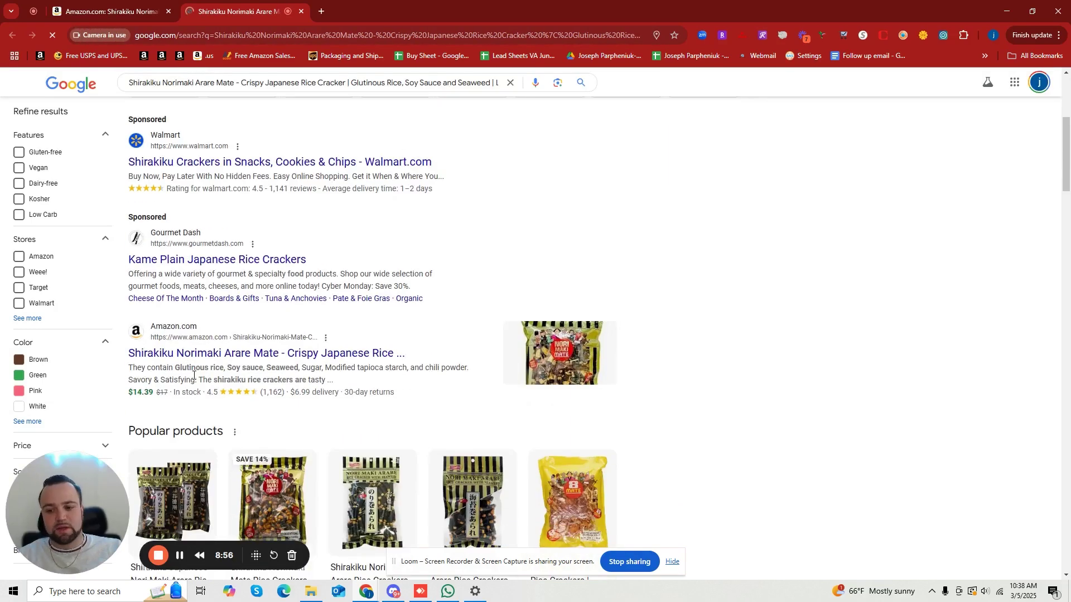
scroll(198, 376, "up", 7)
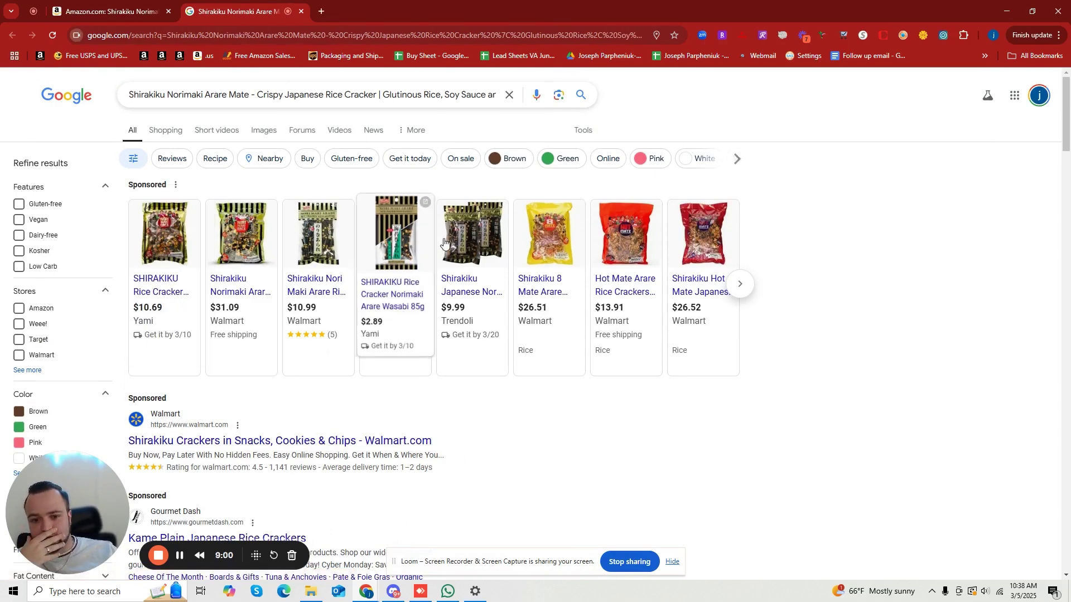
scroll(319, 378, "down", 1)
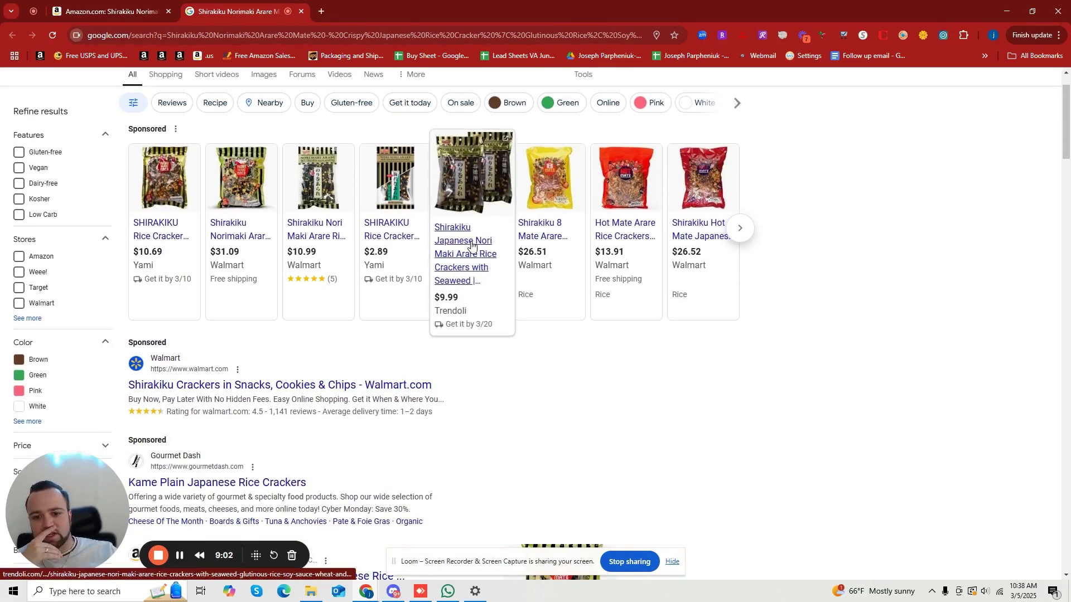
mouse_move(466, 256)
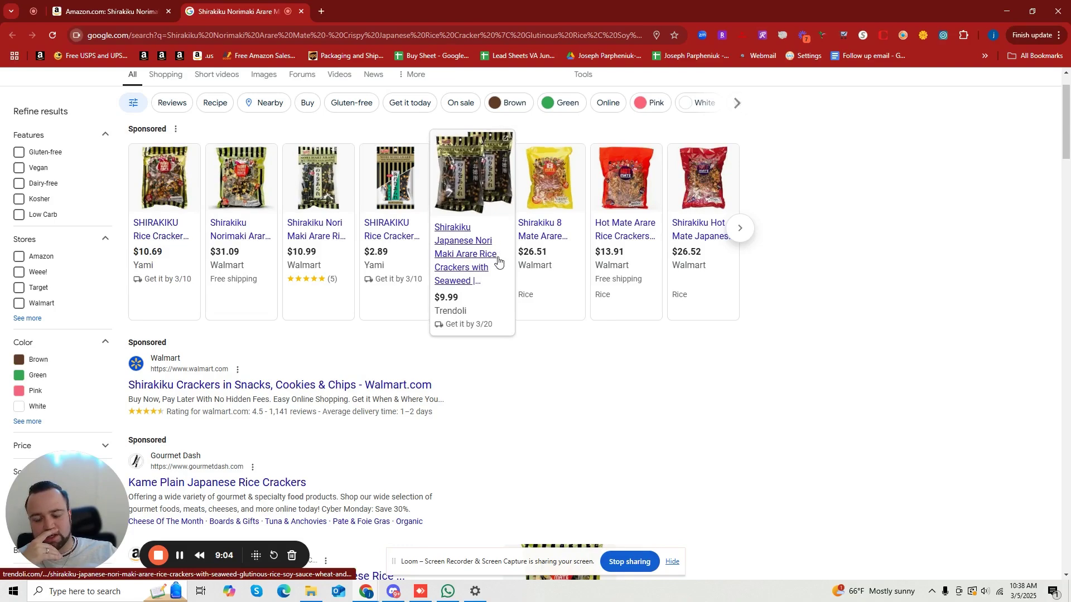
scroll(296, 265, "down", 10)
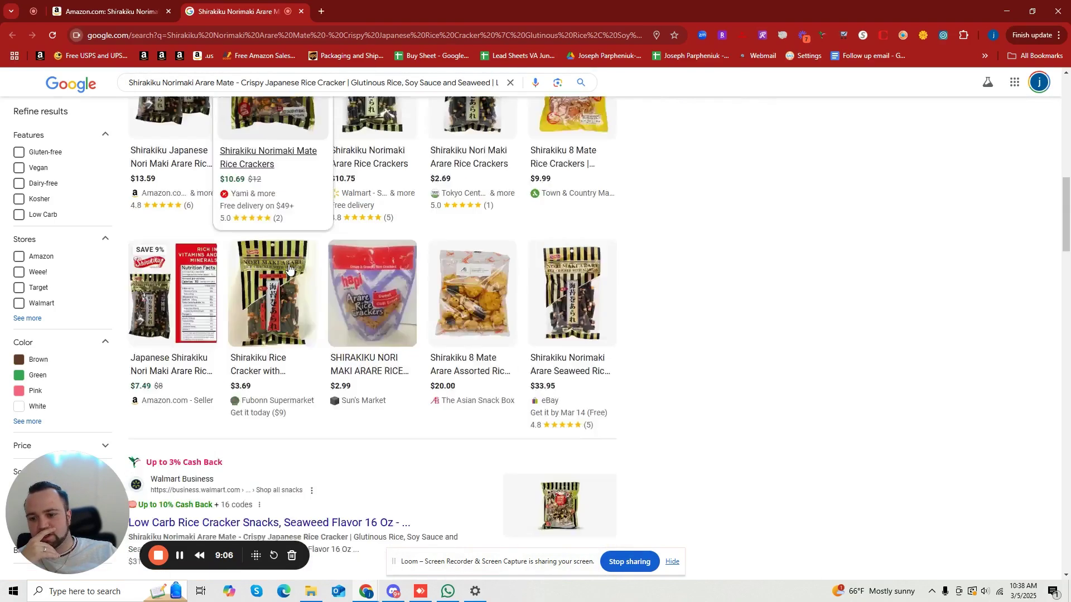
scroll(289, 267, "down", 5)
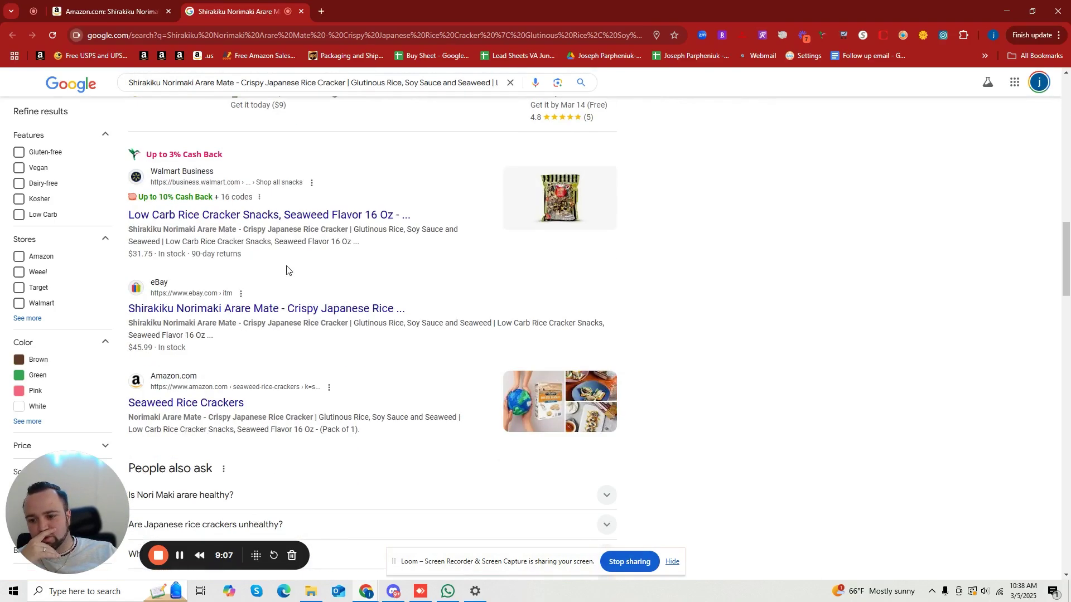
left_click(301, 12)
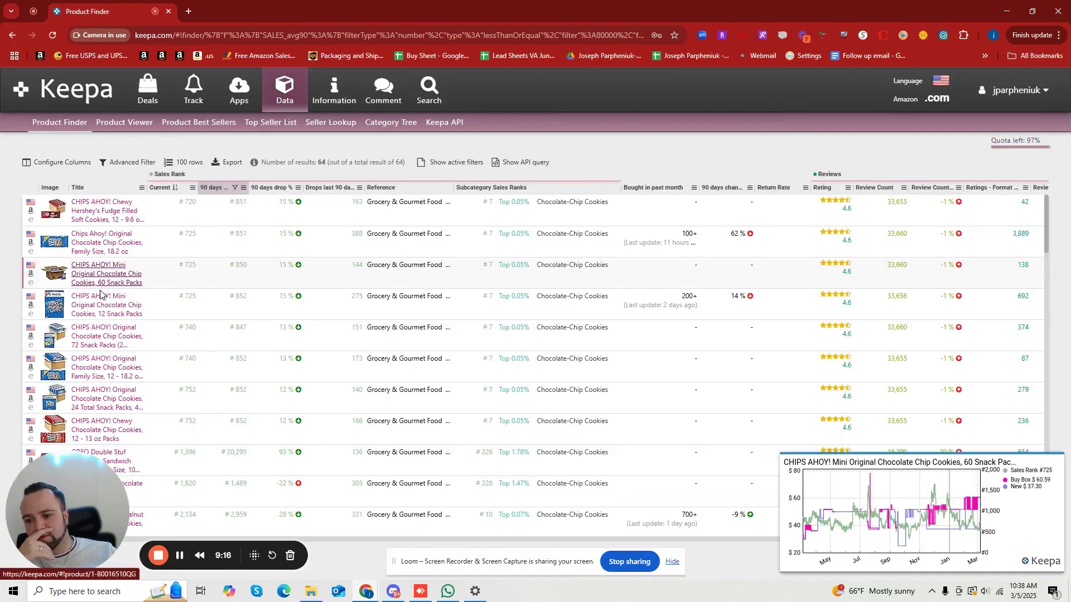
- Scroll down the 64-product results to the M.Y. San SkyFlakes crackers
scroll(75, 339, "down", 4)
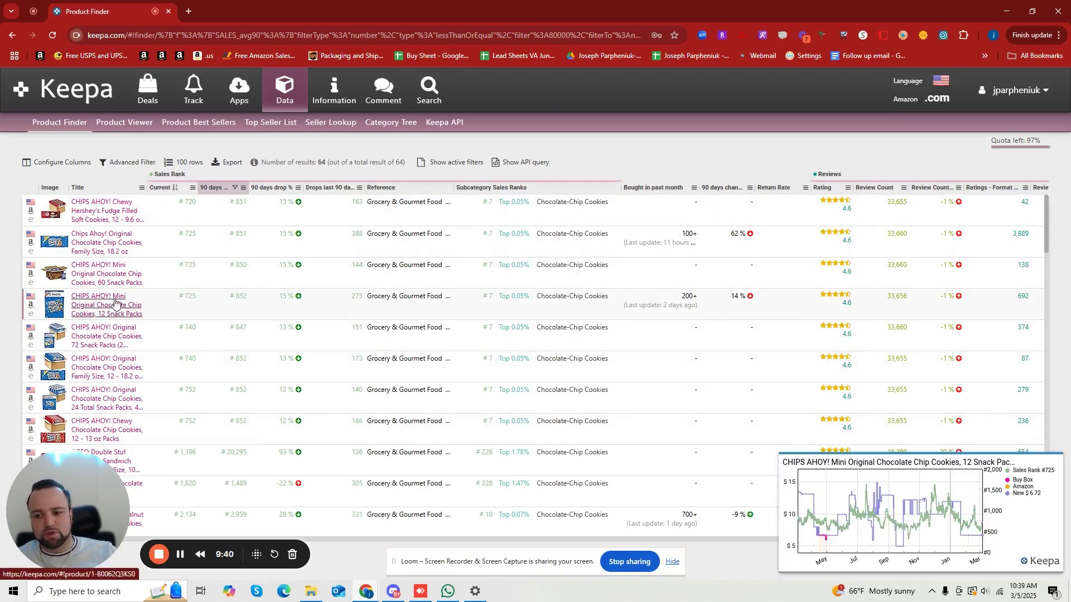
scroll(108, 310, "down", 1)
scroll(110, 308, "down", 2)
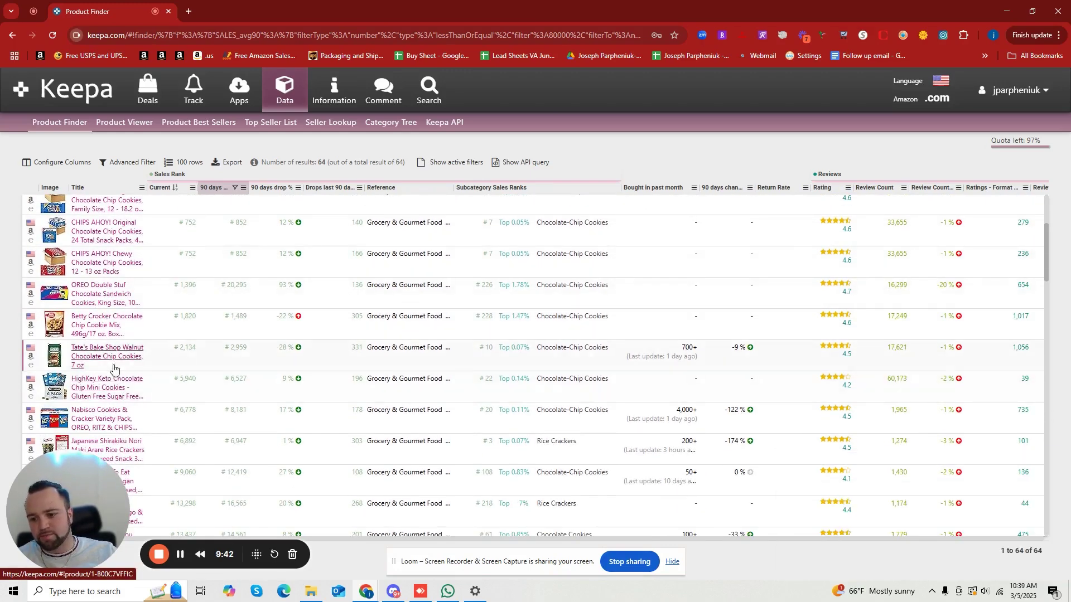
scroll(110, 365, "down", 2)
scroll(109, 351, "down", 4)
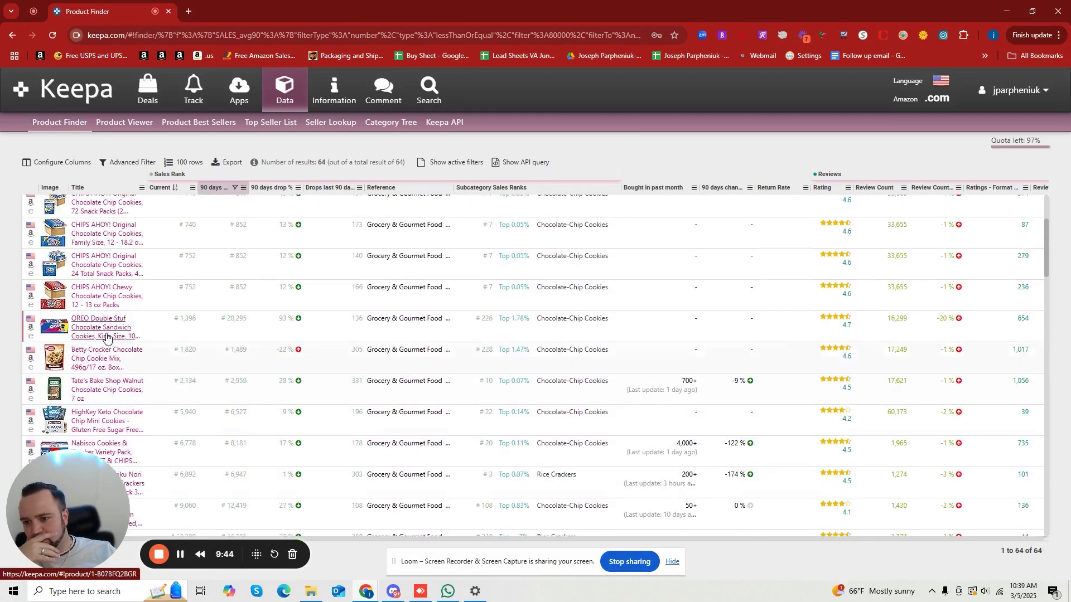
- Open the M.Y. San SkyFlakes 32-pack listing on Amazon and search its title on Google
left_click(109, 339)
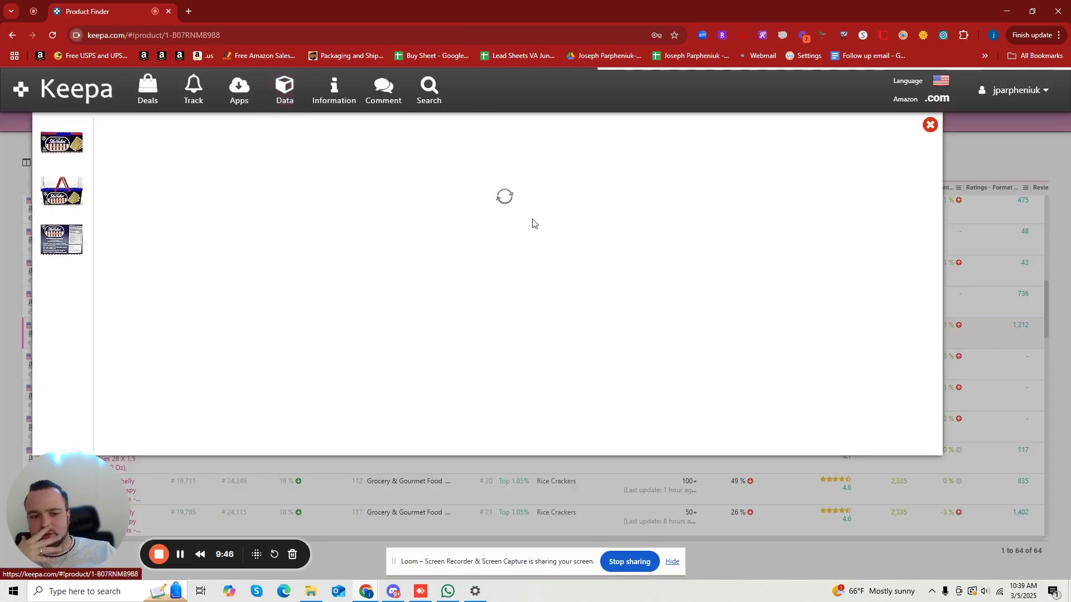
left_click(319, 172)
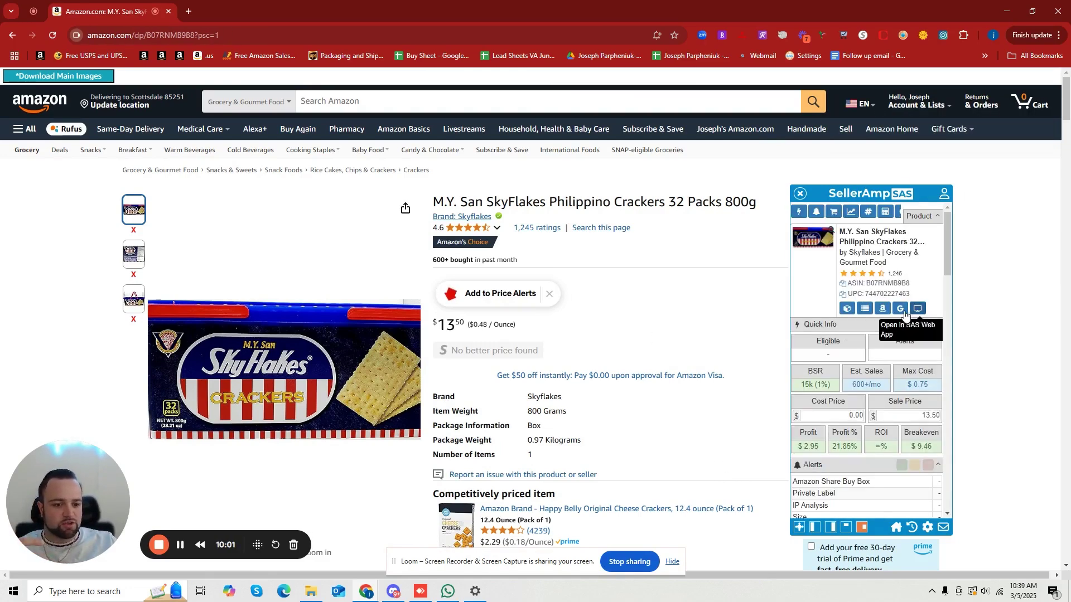
left_click(899, 308)
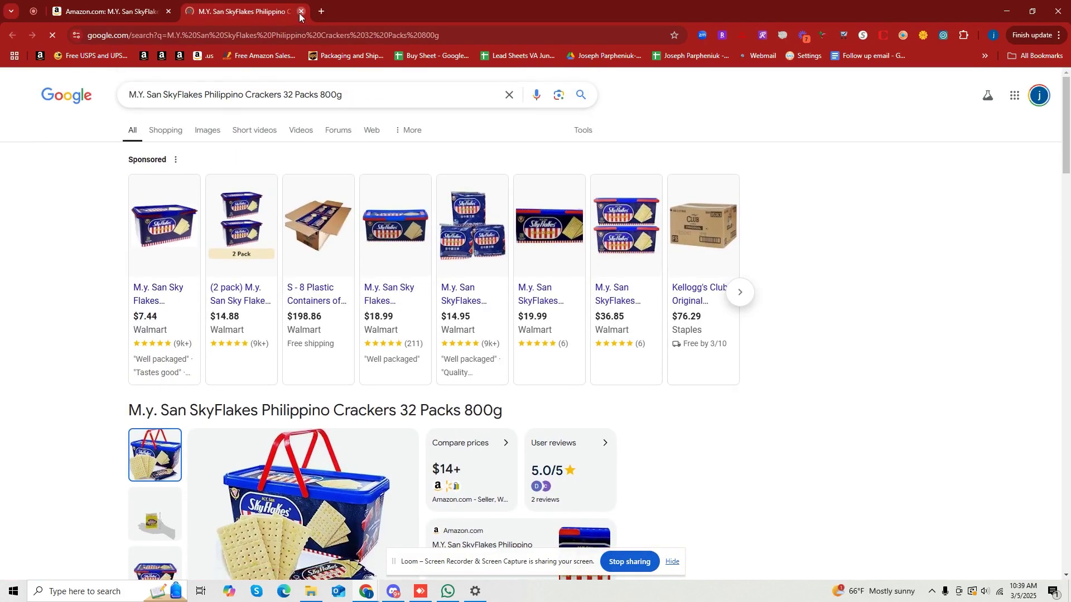
- Close the Google tab to see SellerAmp's $2.95 profit estimate at $13.50 on Amazon
left_click(112, 11)
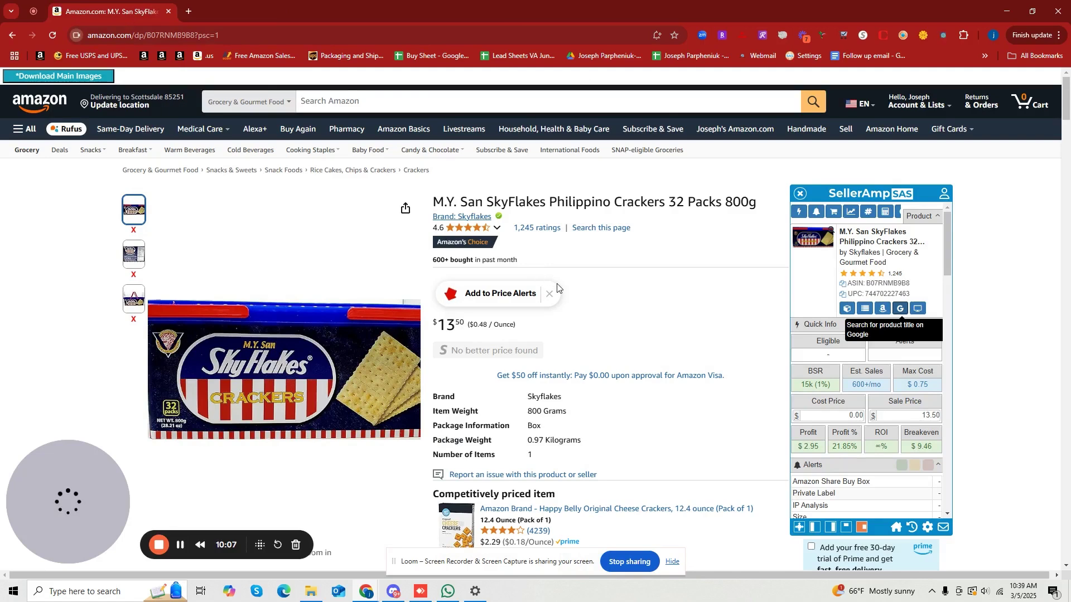